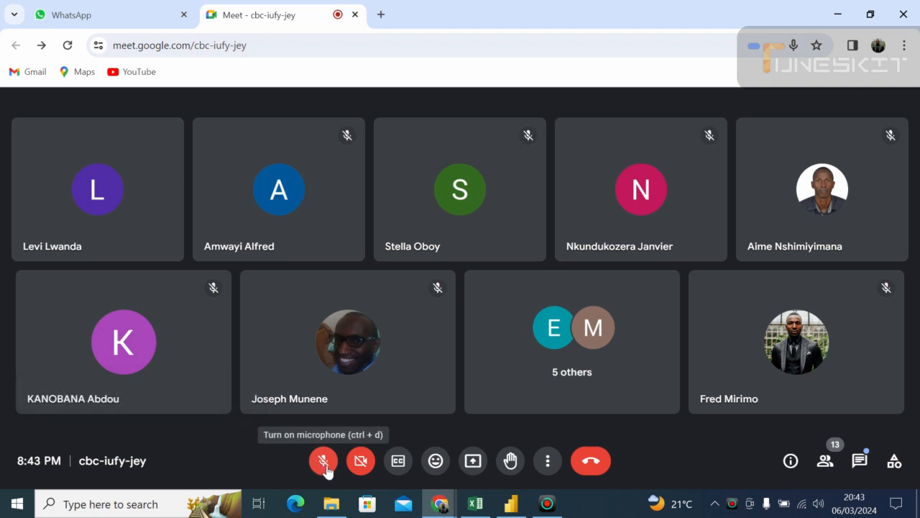
# - Turn on the microphone in the meeting and admit the two people waiting to join the call
pyautogui.click(324, 461)
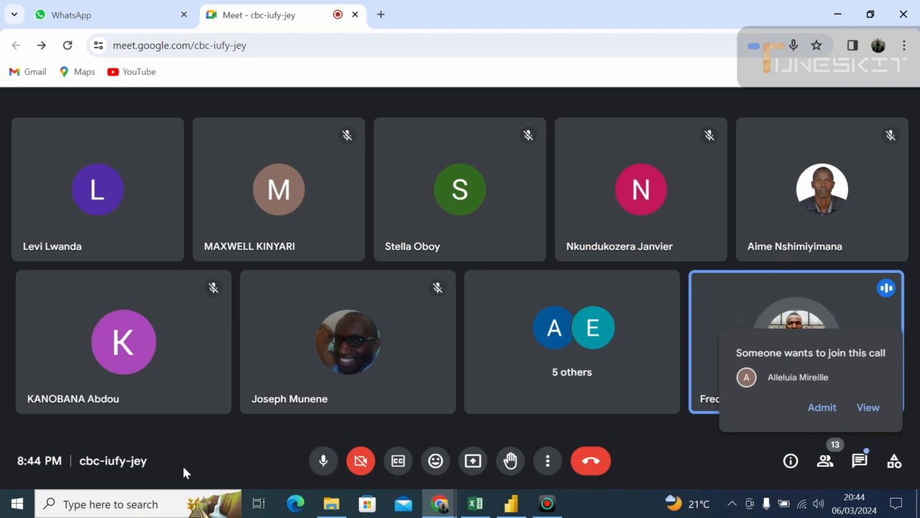
pyautogui.click(820, 408)
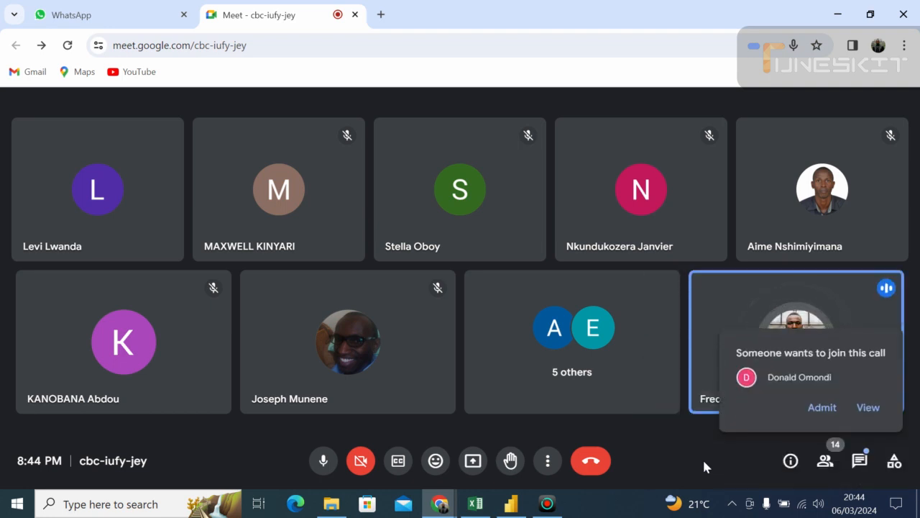
pyautogui.click(812, 408)
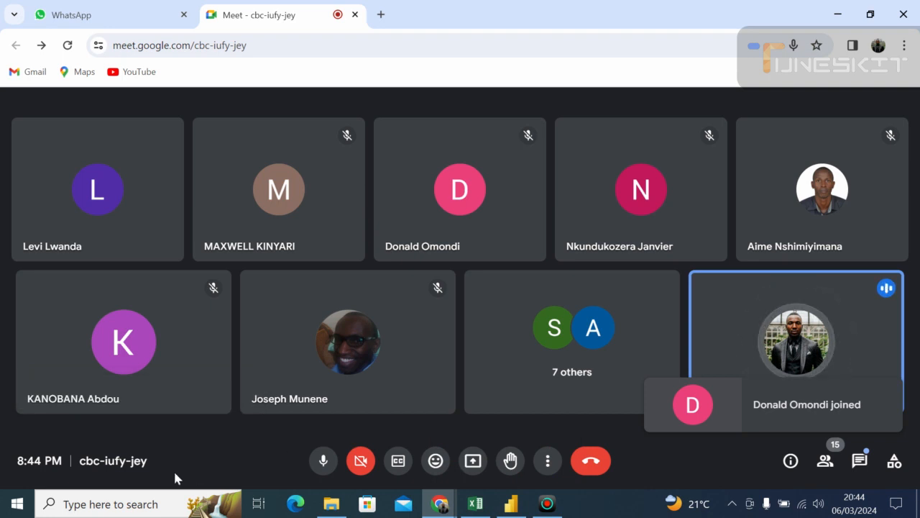
# - Present the entire screen in the meeting, admit the waiting participant and hide the screen-sharing notice
pyautogui.click(472, 462)
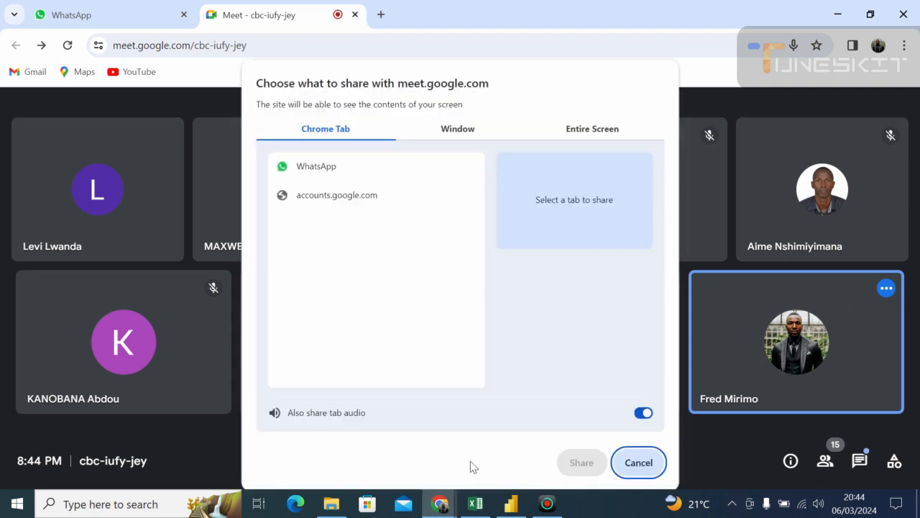
pyautogui.click(581, 129)
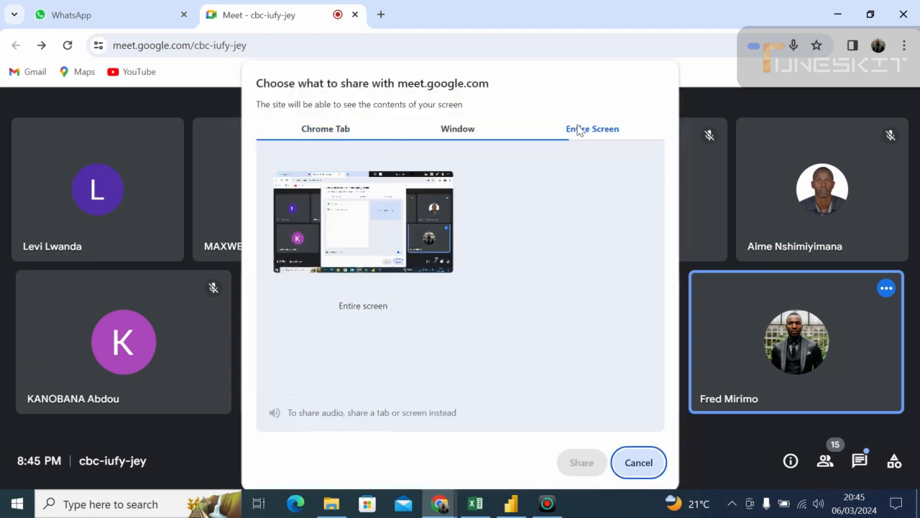
pyautogui.click(410, 166)
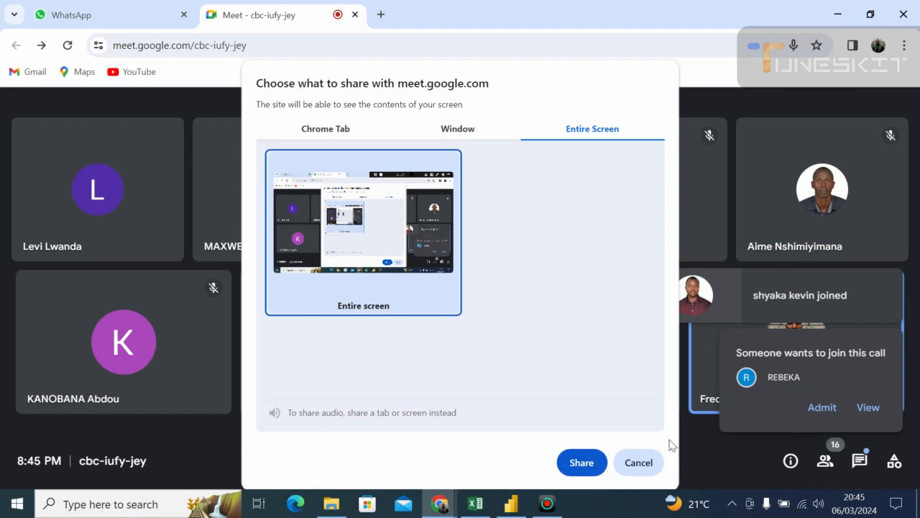
pyautogui.click(581, 468)
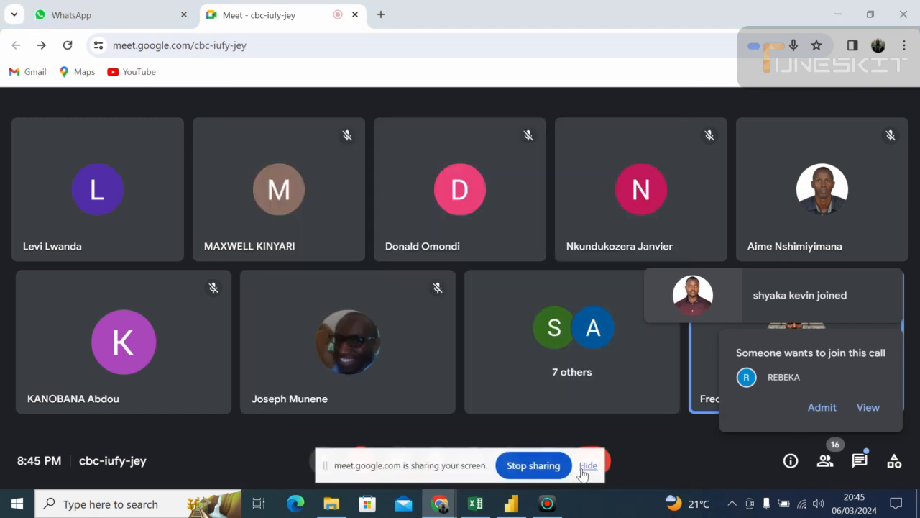
pyautogui.click(817, 408)
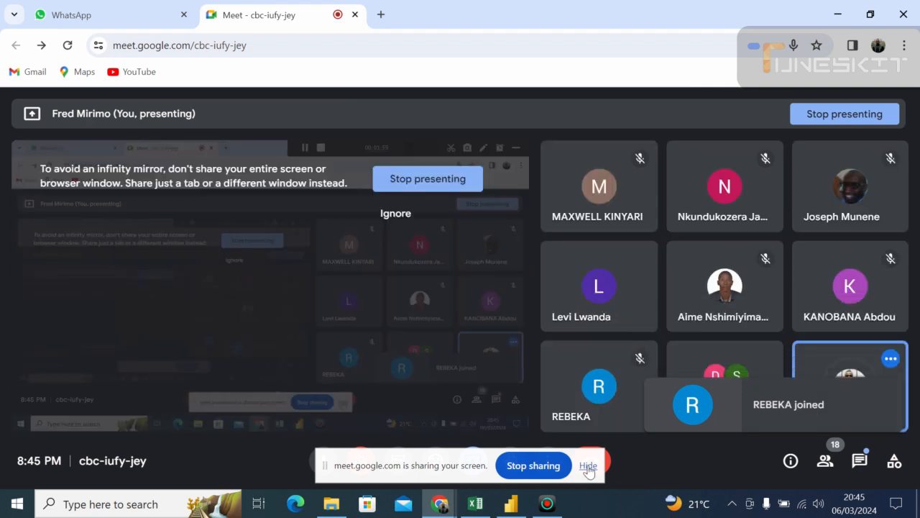
pyautogui.click(588, 466)
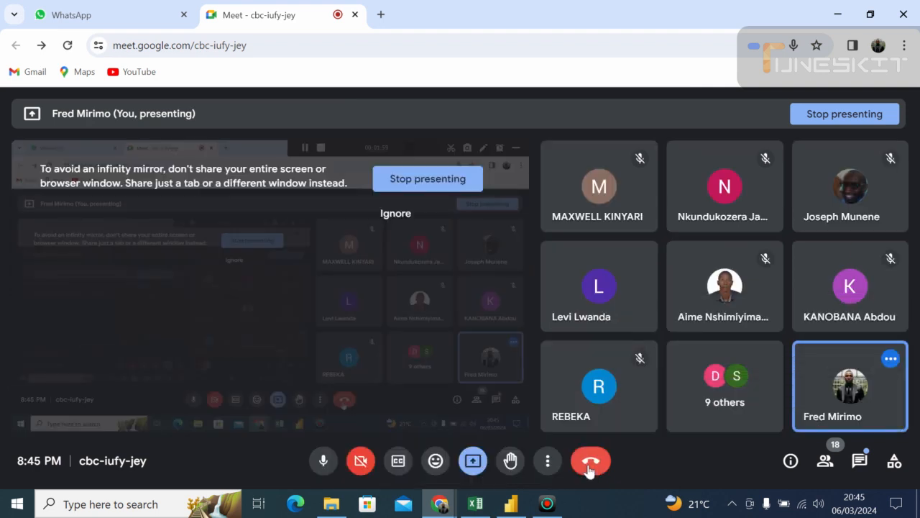
# - Switch to Power BI Desktop and create a new blank report
pyautogui.click(508, 507)
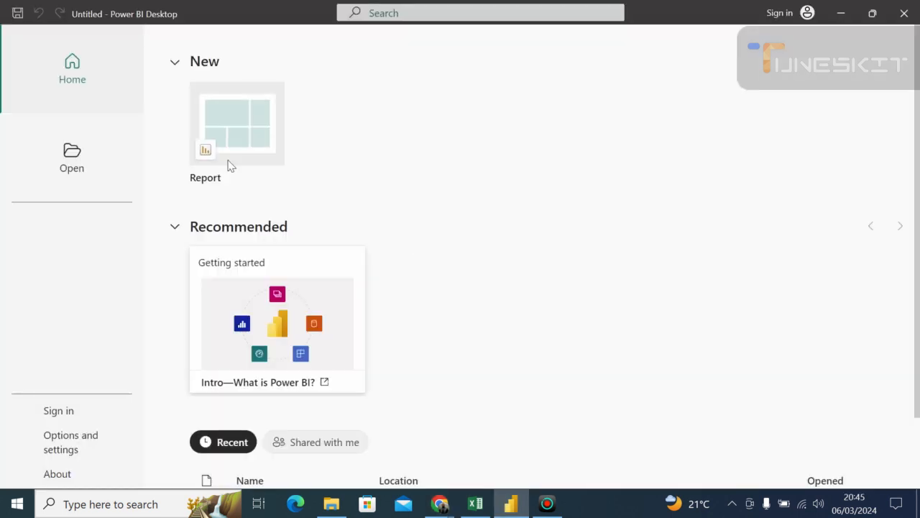
pyautogui.click(81, 160)
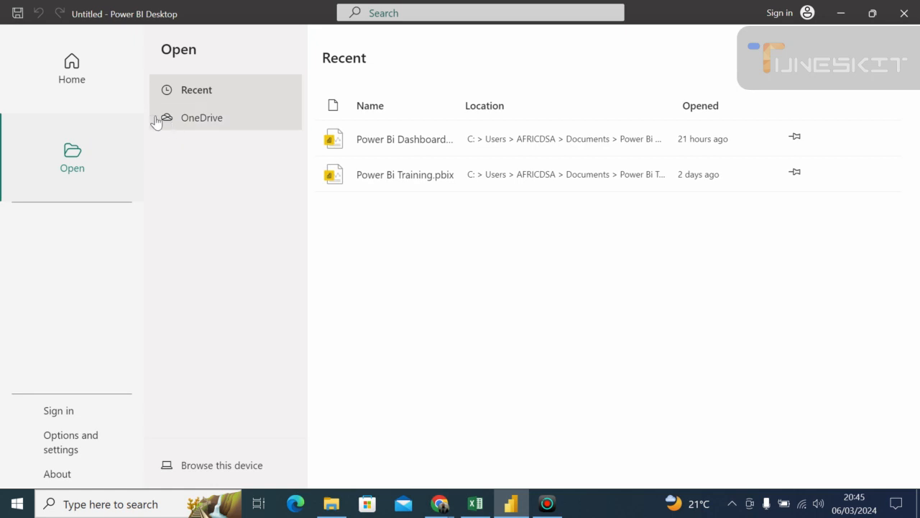
pyautogui.click(75, 82)
pyautogui.click(242, 124)
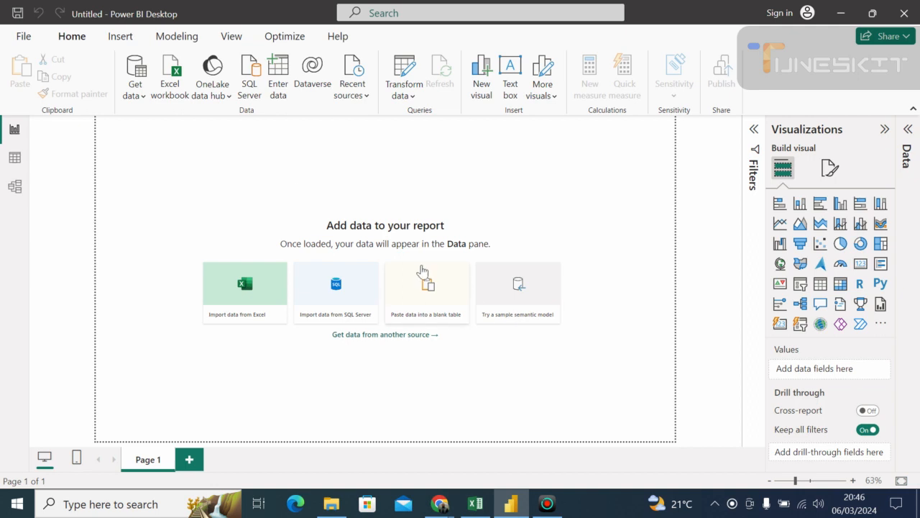
# - Start saving the report under a new name on this device and choose the Power Bi folder as its location
pyautogui.click(24, 36)
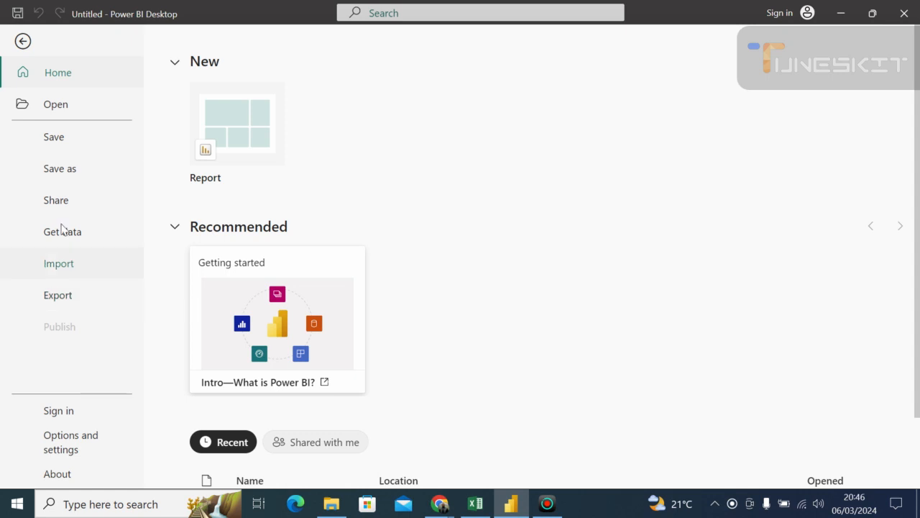
pyautogui.click(61, 171)
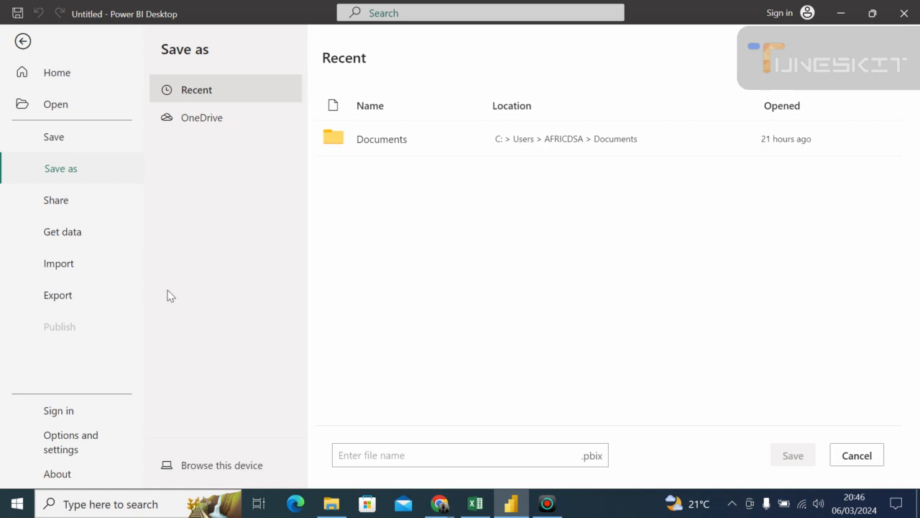
pyautogui.click(210, 466)
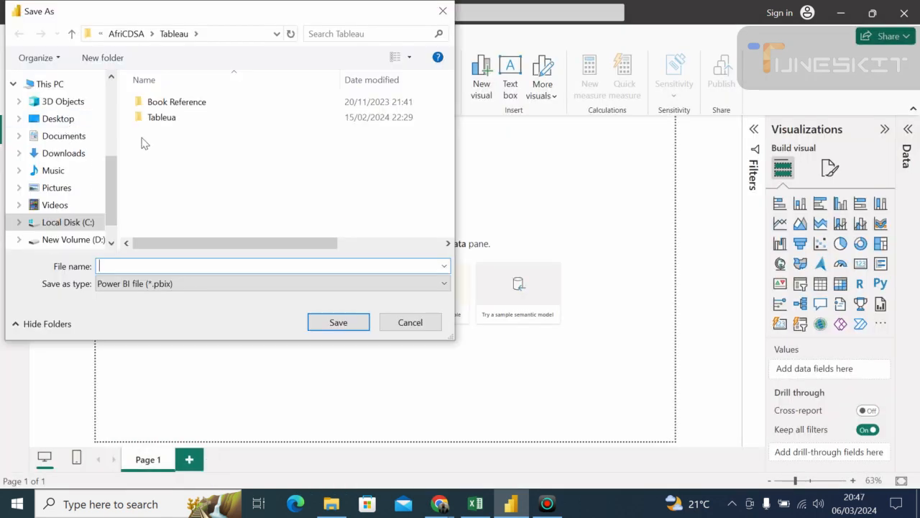
pyautogui.scroll(3, 111, 101)
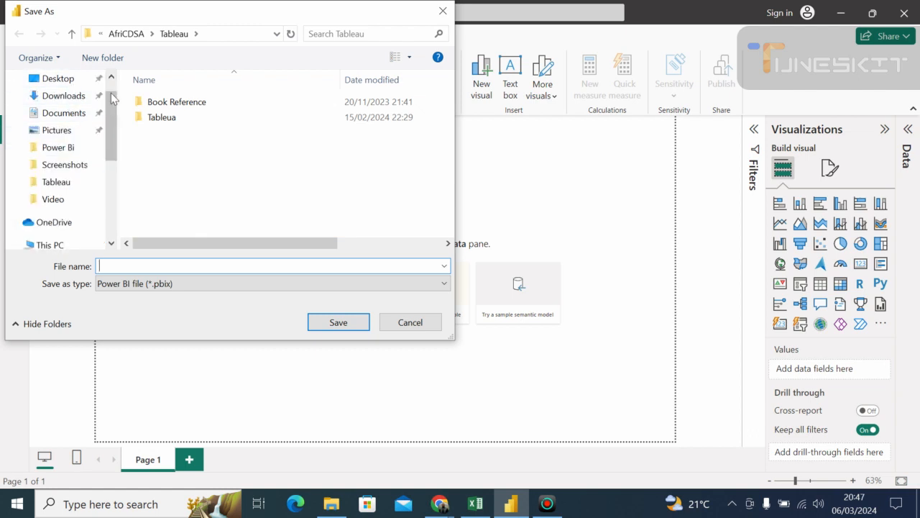
pyautogui.scroll(1, 111, 100)
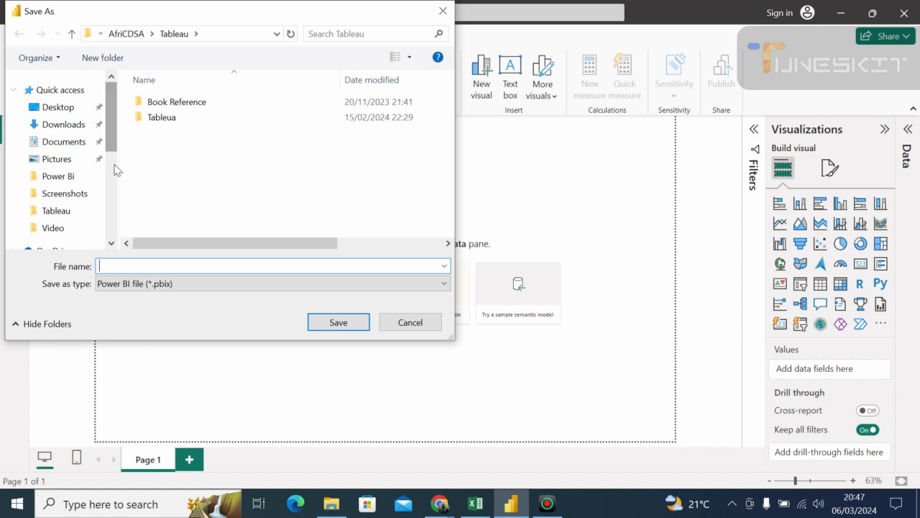
pyautogui.click(68, 185)
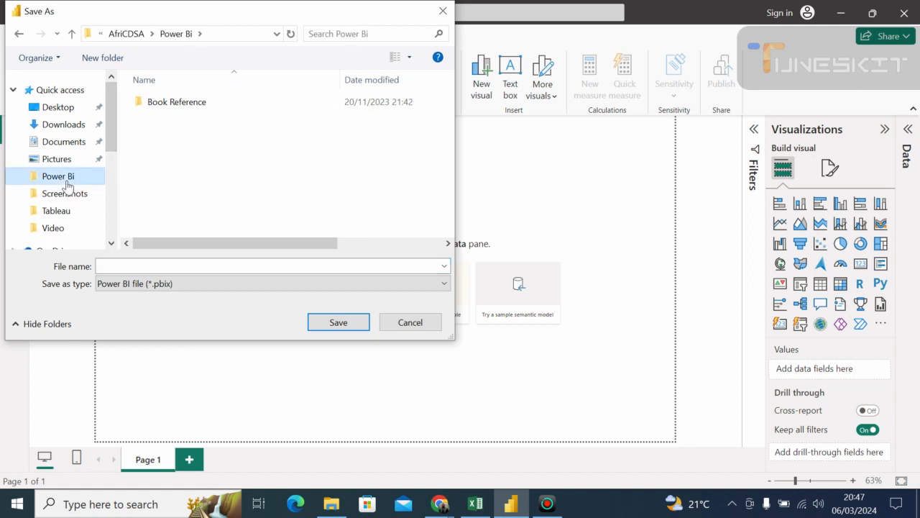
# - Name the report file "Data Cleaning in Power Bi" and save it as a Power BI file
pyautogui.click(130, 266)
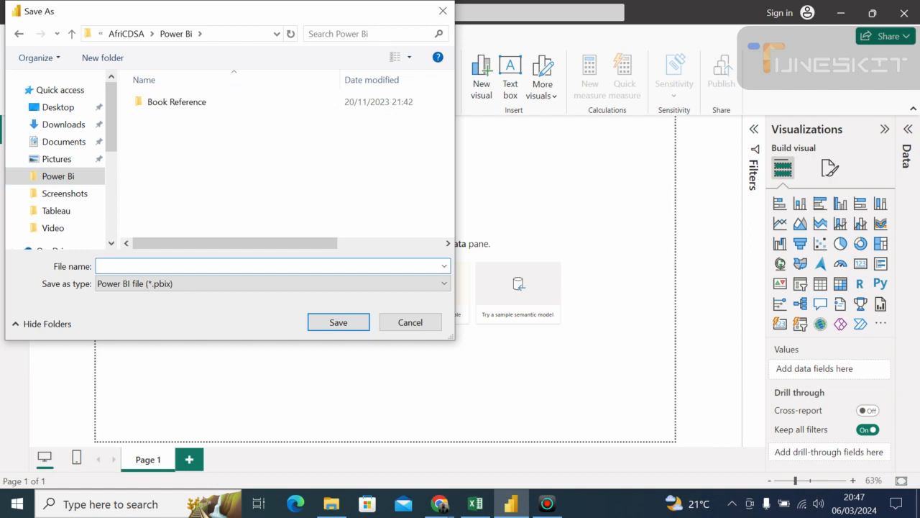
pyautogui.write('Da')
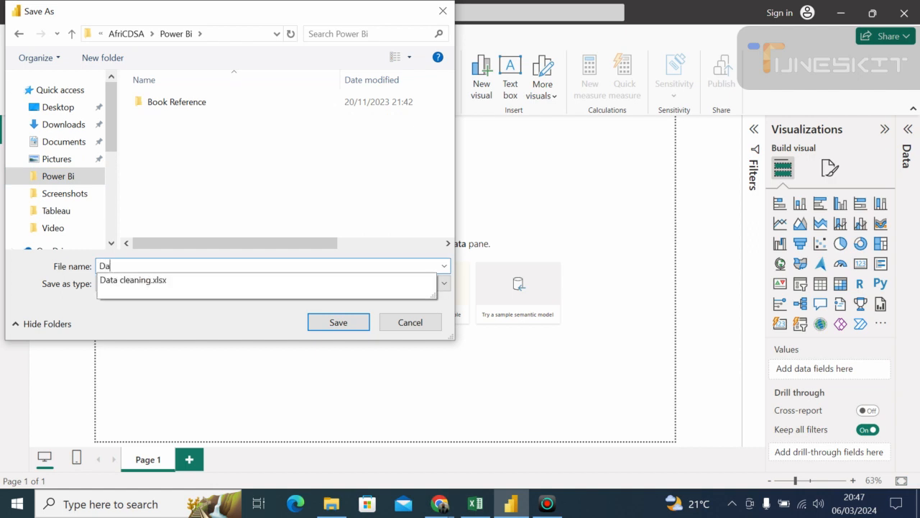
pyautogui.write('ta Cleaning in P')
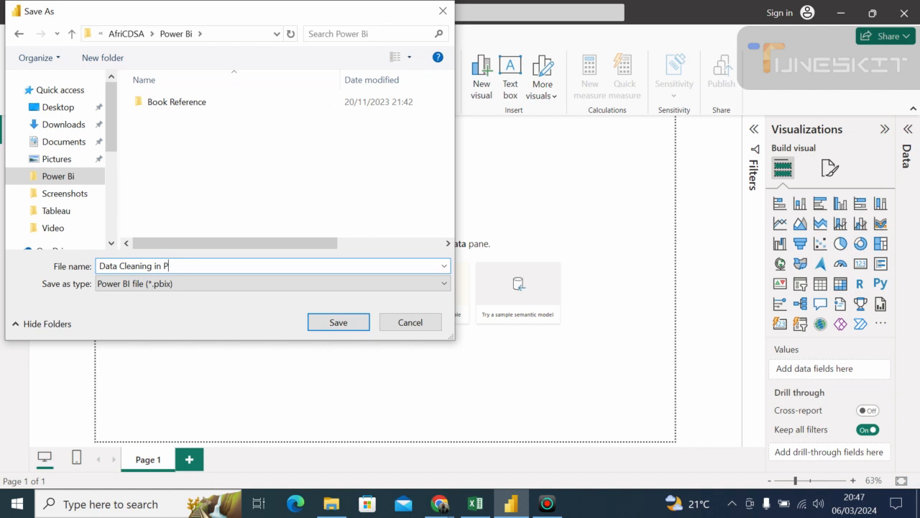
pyautogui.write('ower Bi')
pyautogui.click(342, 326)
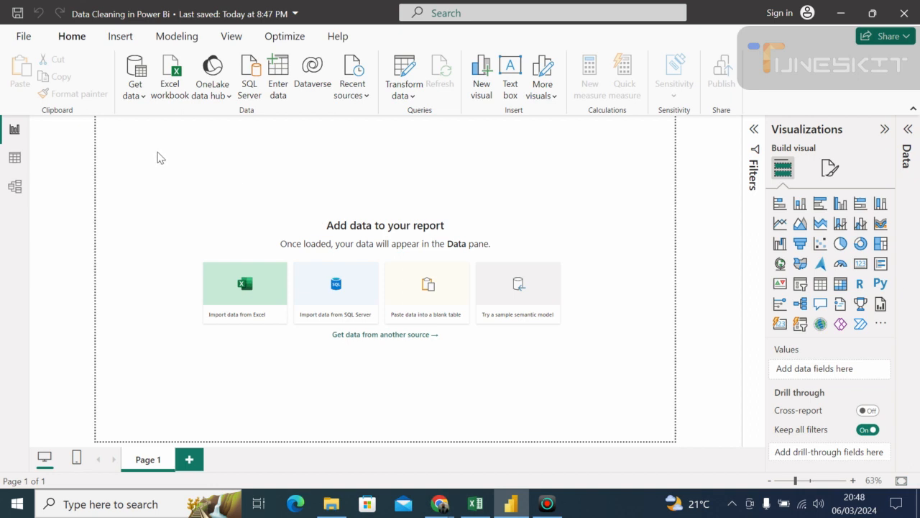
# - Review the common data sources available for importing data into the report
pyautogui.click(143, 96)
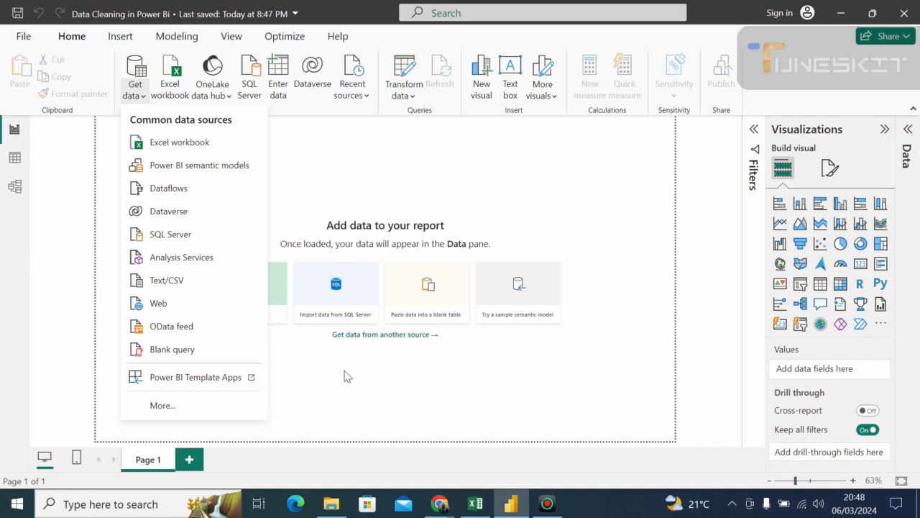
pyautogui.click(366, 388)
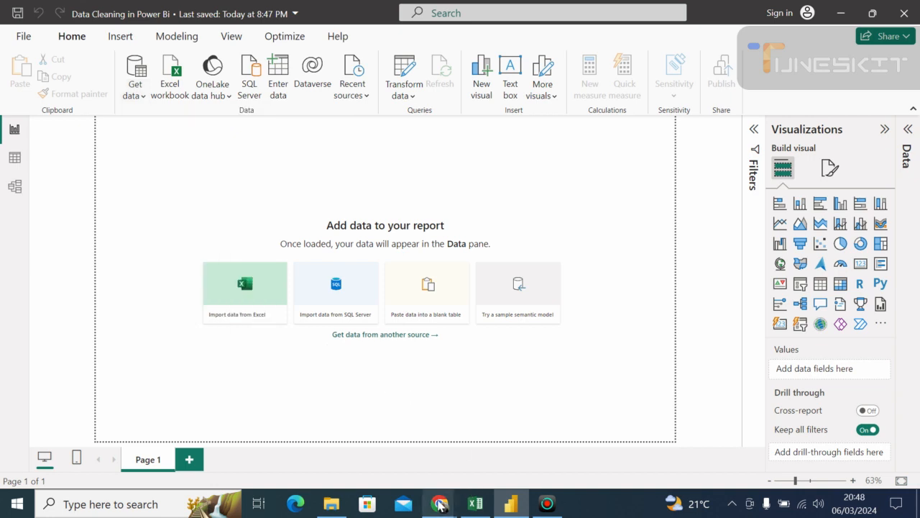
# - Switch to the Chrome meeting window and open the data.gov home page in a new tab
pyautogui.moveTo(441, 504)
pyautogui.moveTo(406, 431)
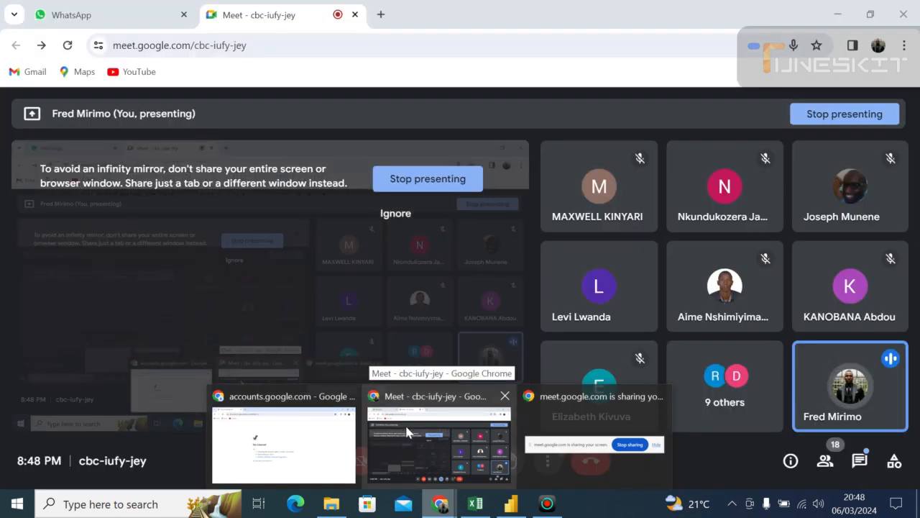
pyautogui.click(406, 431)
pyautogui.click(381, 16)
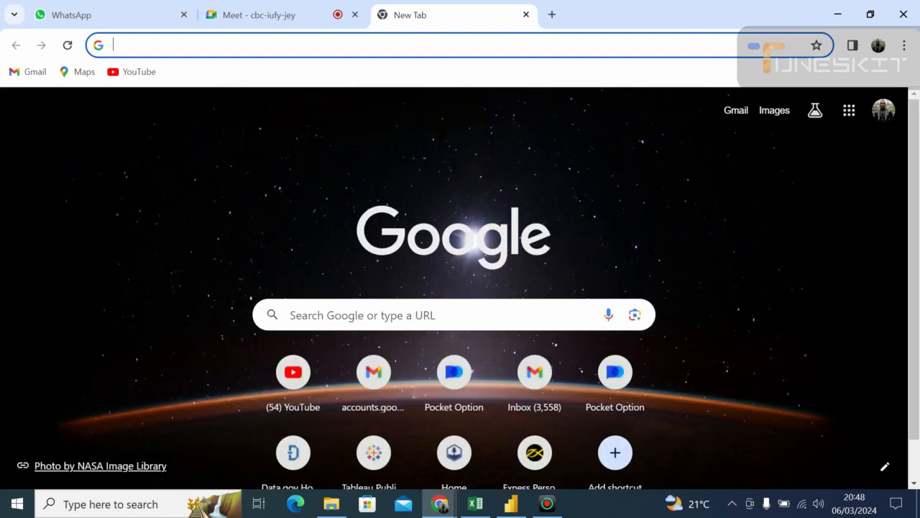
pyautogui.click(374, 45)
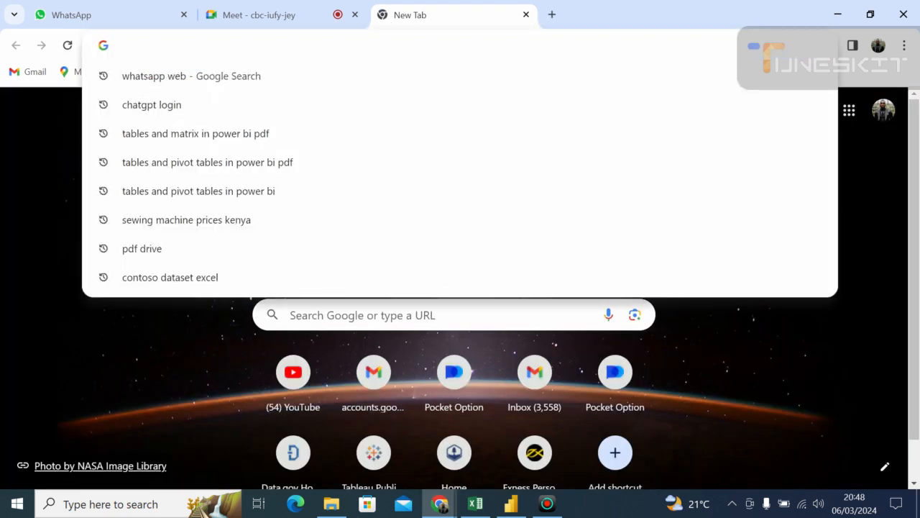
pyautogui.write('data')
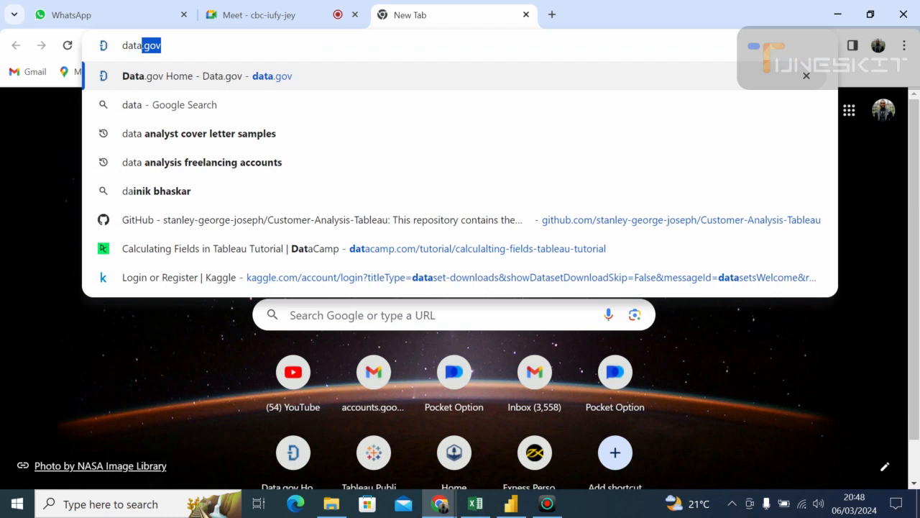
pyautogui.write('.go')
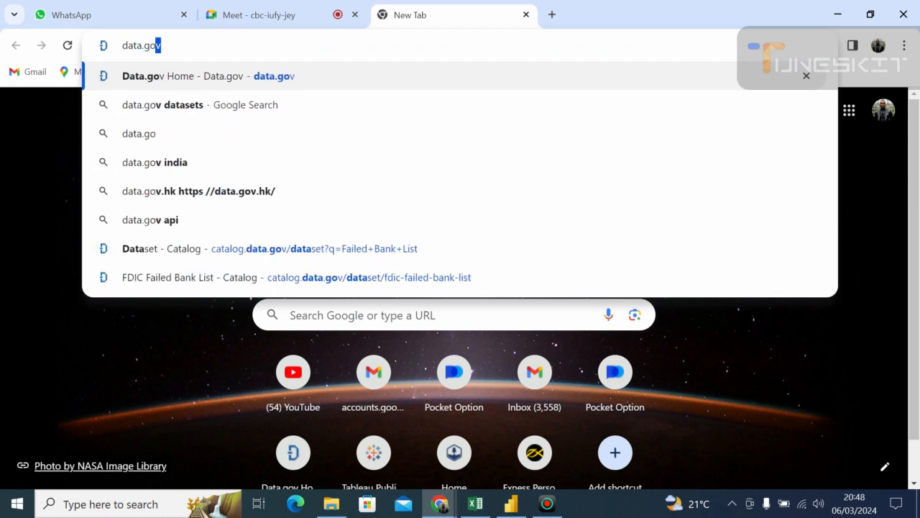
pyautogui.write('v')
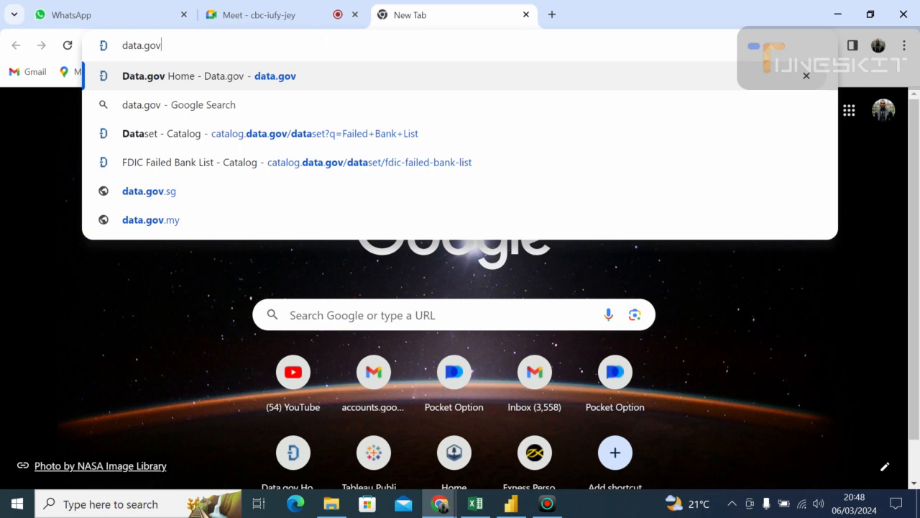
pyautogui.click(164, 76)
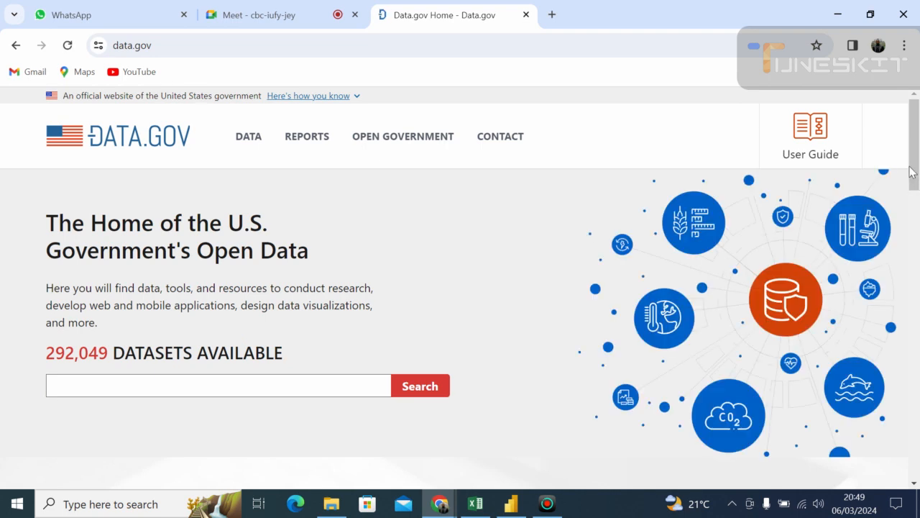
# - Search the Data.gov home page for the "Failed Bank List" dataset
pyautogui.moveTo(912, 171)
pyautogui.mouseDown()
pyautogui.moveTo(911, 183)
pyautogui.moveTo(914, 144)
pyautogui.moveTo(917, 201)
pyautogui.moveTo(917, 155)
pyautogui.mouseUp()
pyautogui.moveTo(918, 167); pyautogui.dragTo(918, 174)
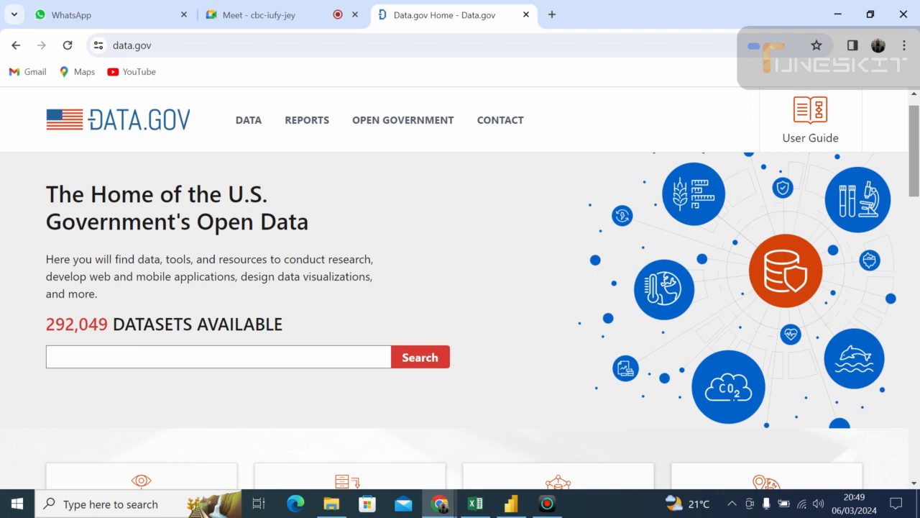
pyautogui.click(132, 354)
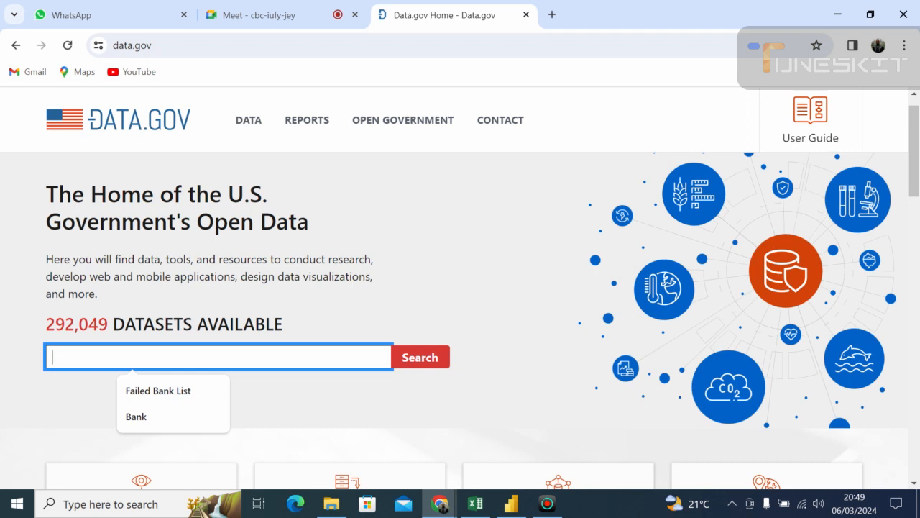
pyautogui.write('Faile')
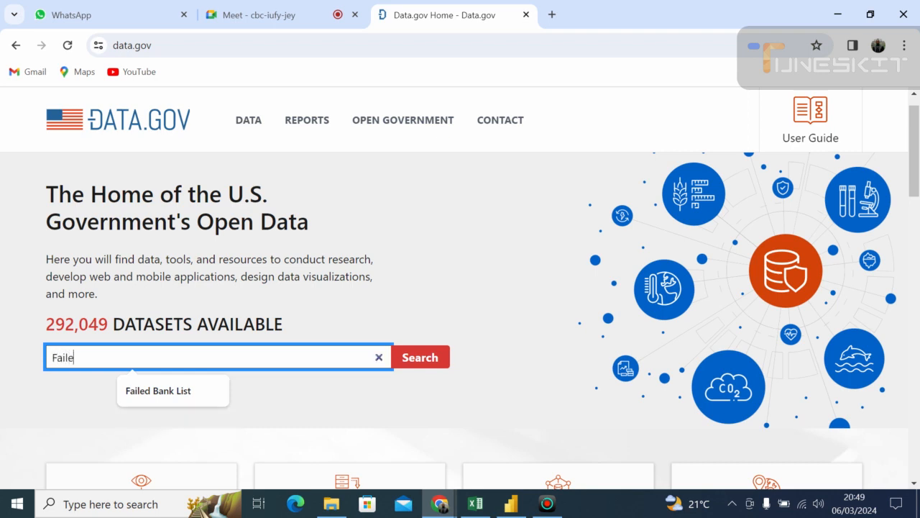
pyautogui.write('d Bank')
pyautogui.write('List')
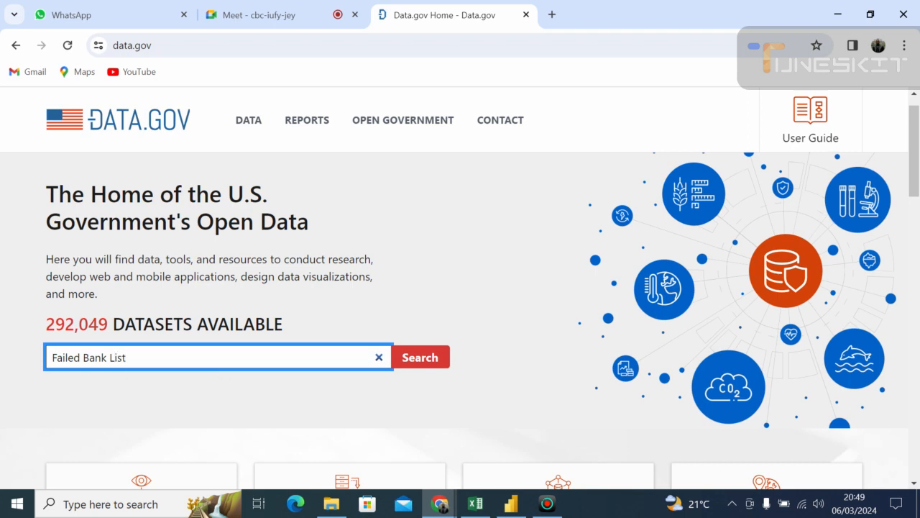
pyautogui.click(415, 360)
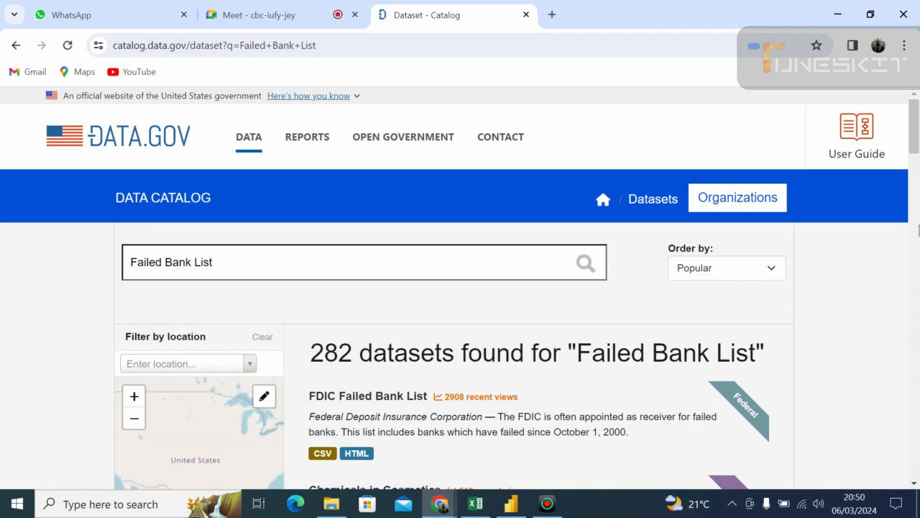
# - Open the FDIC Failed Bank List dataset and copy the download link address of its Comma Separated Values file
pyautogui.moveTo(916, 142)
pyautogui.mouseDown()
pyautogui.moveTo(915, 167)
pyautogui.moveTo(916, 147)
pyautogui.moveTo(916, 157)
pyautogui.mouseUp()
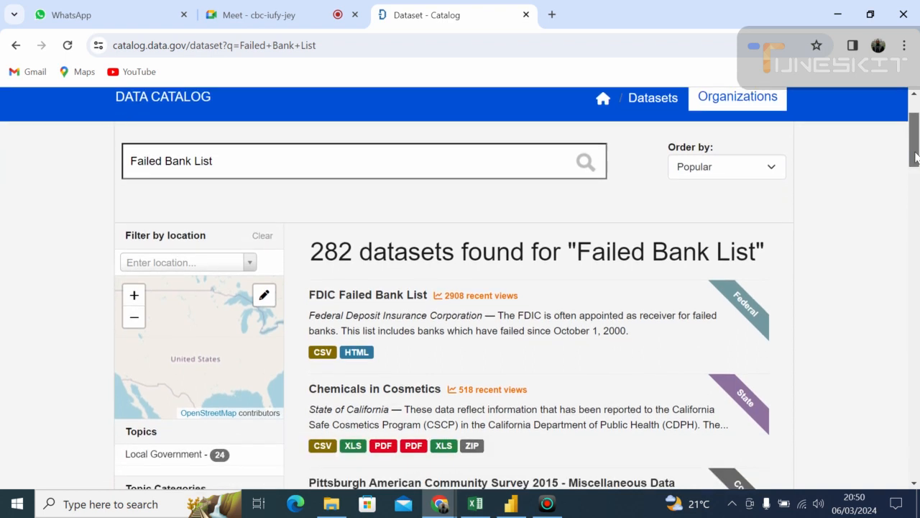
pyautogui.moveTo(916, 156); pyautogui.dragTo(915, 165)
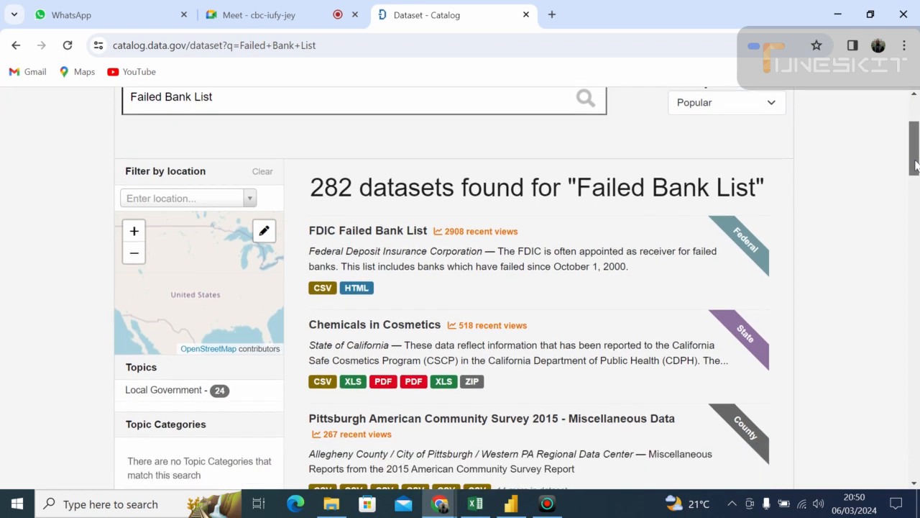
pyautogui.click(379, 234)
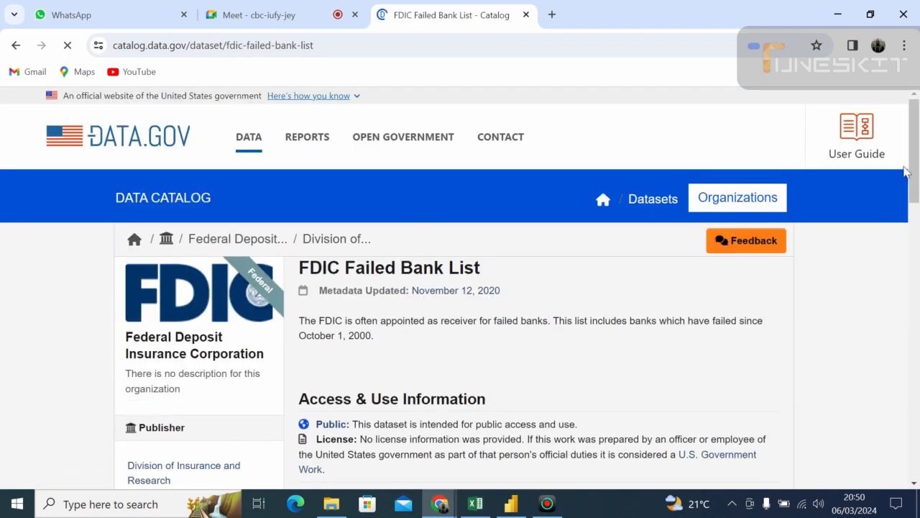
pyautogui.moveTo(916, 164); pyautogui.dragTo(918, 241)
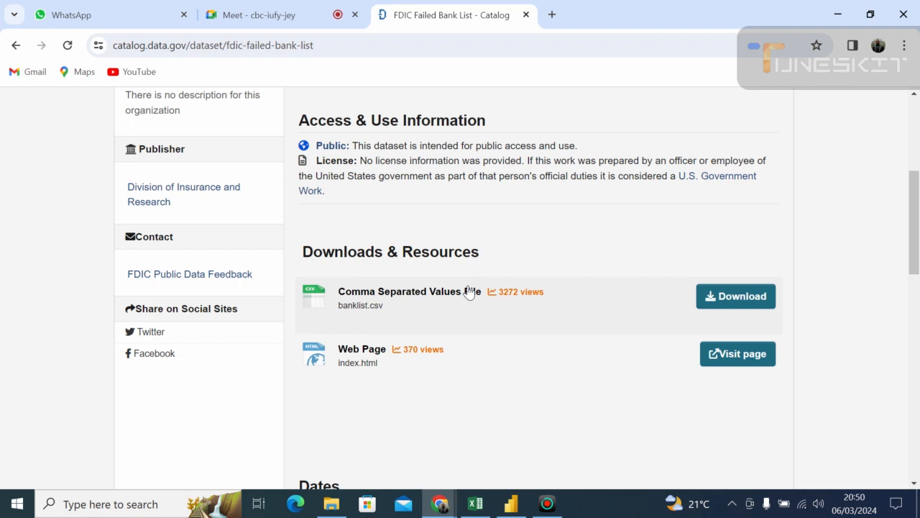
pyautogui.rightClick(728, 299)
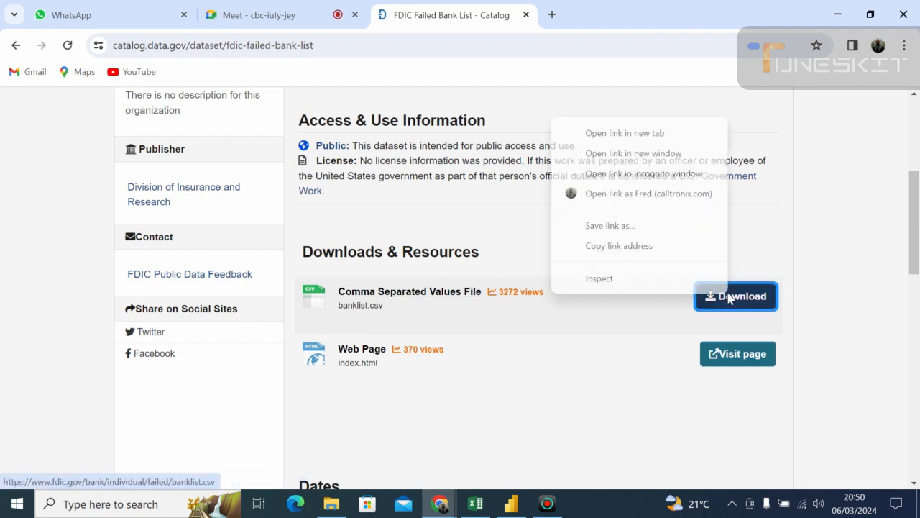
pyautogui.click(611, 246)
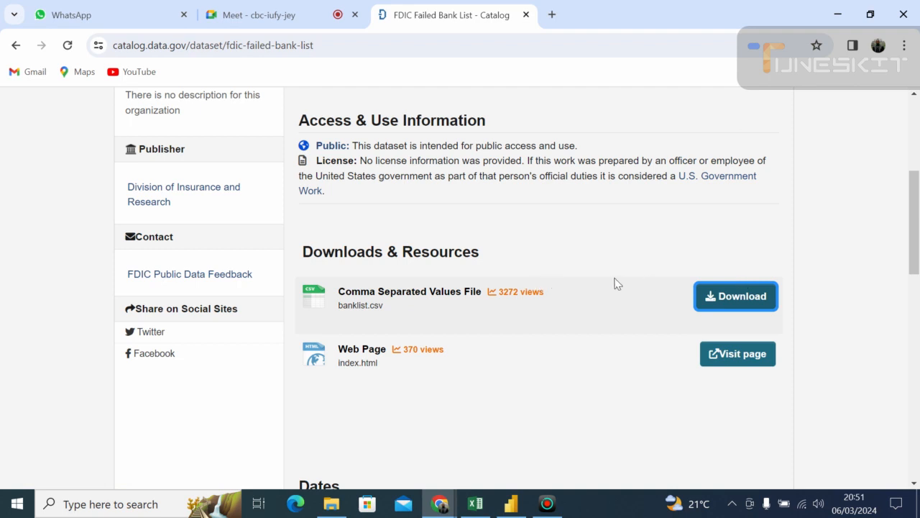
pyautogui.moveTo(524, 349); pyautogui.dragTo(515, 506)
pyautogui.click(515, 506)
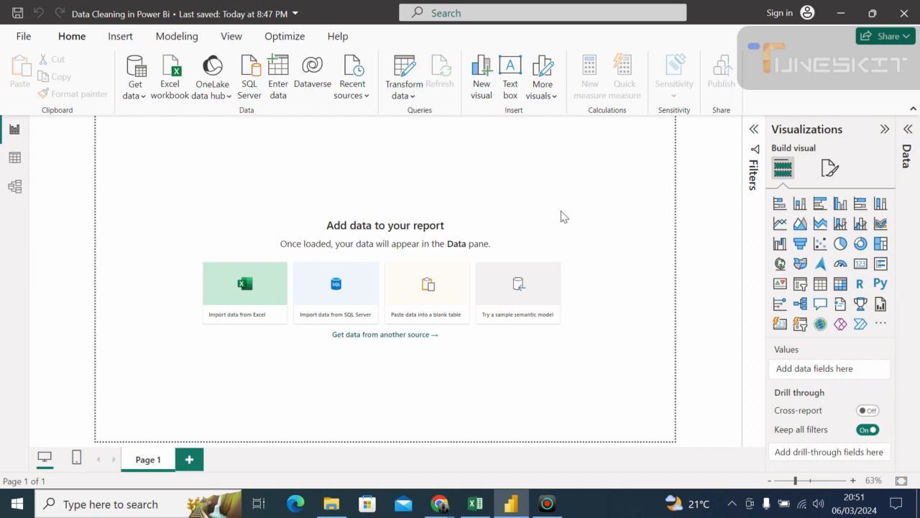
pyautogui.click(141, 100)
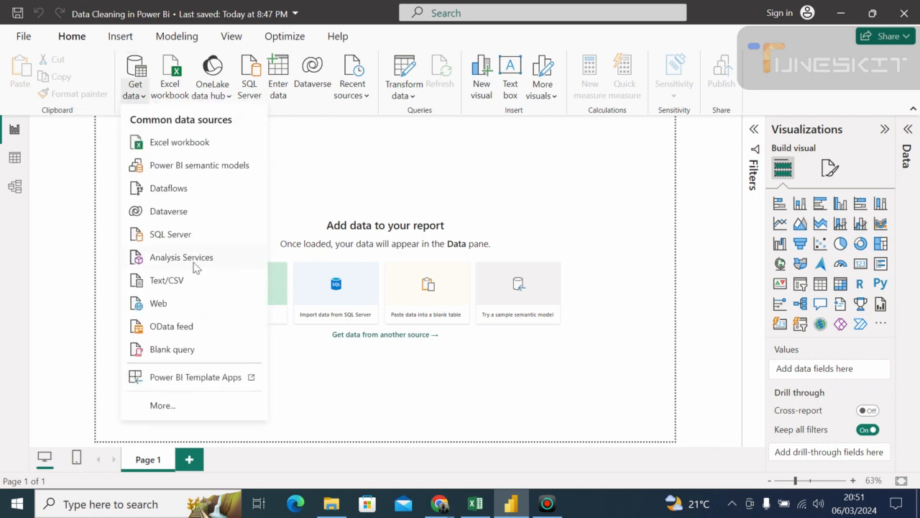
pyautogui.click(158, 303)
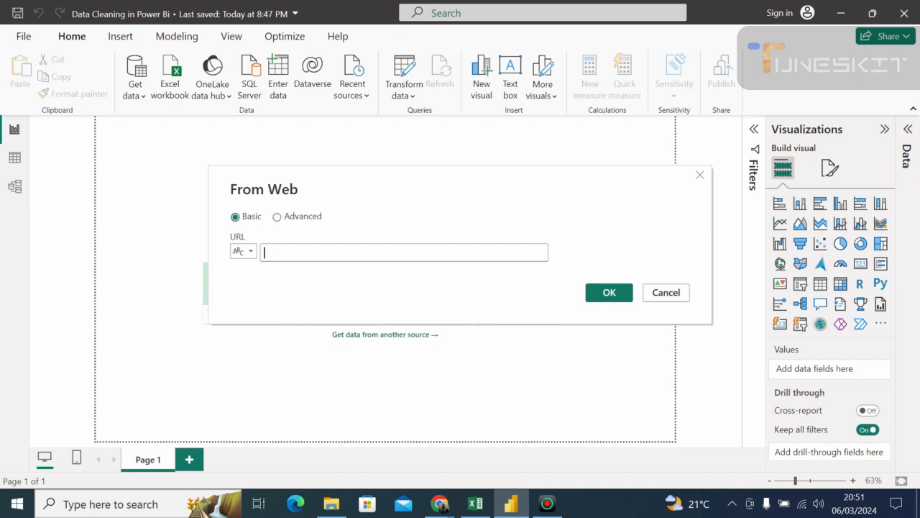
pyautogui.rightClick(276, 258)
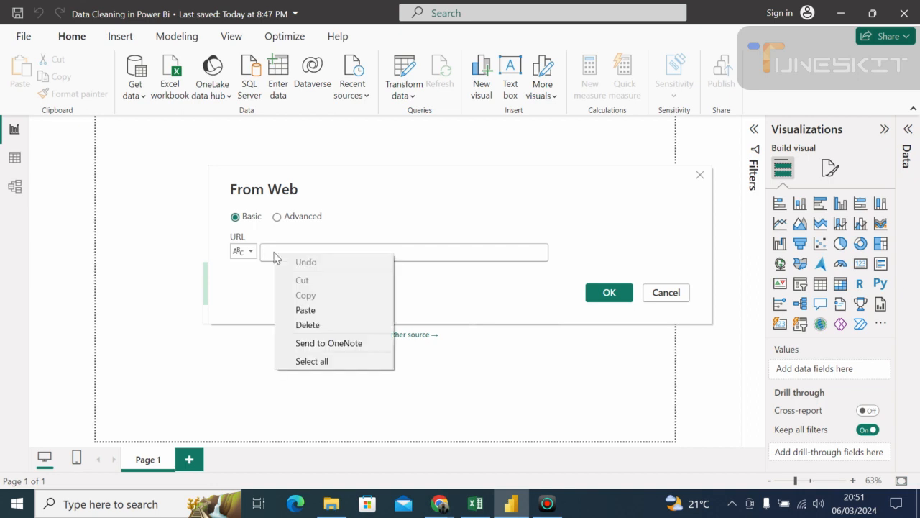
pyautogui.click(305, 309)
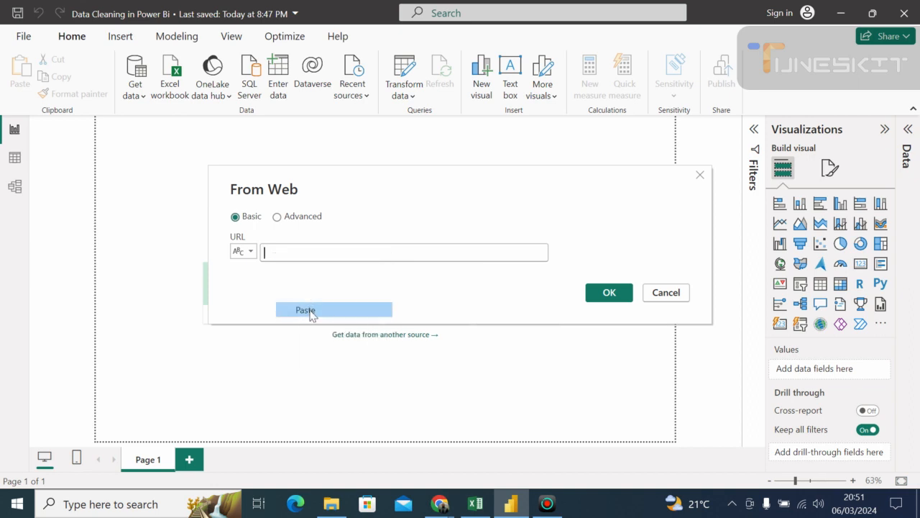
pyautogui.click(608, 295)
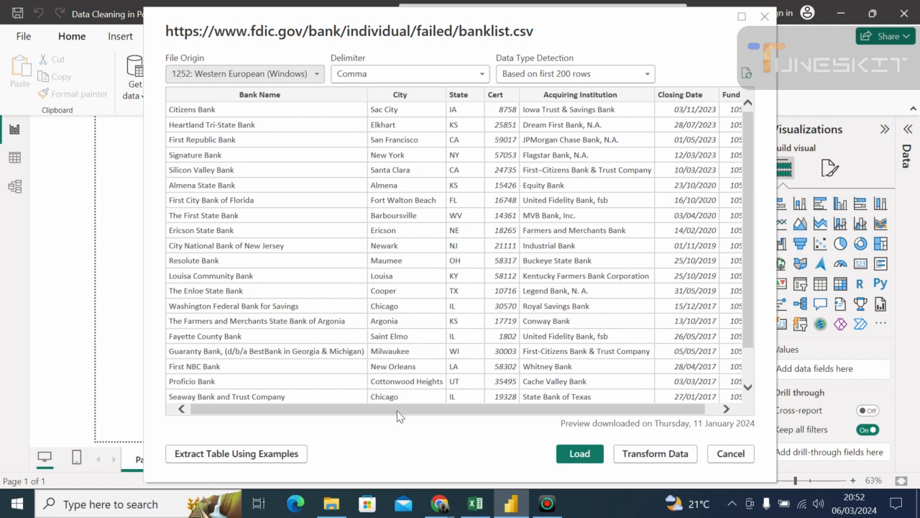
# - Check the columns in the banklist.csv preview and open the data for transformation in the Power Query Editor
pyautogui.moveTo(387, 412); pyautogui.dragTo(317, 393)
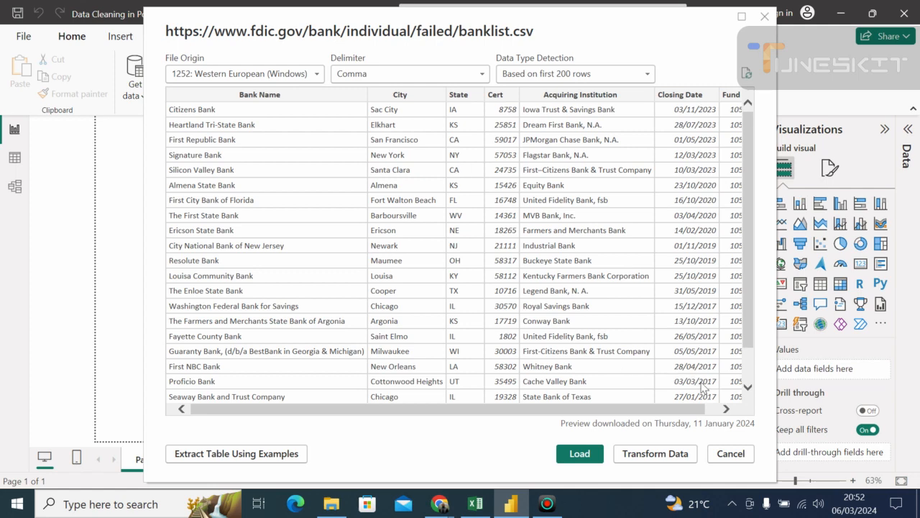
pyautogui.click(726, 408)
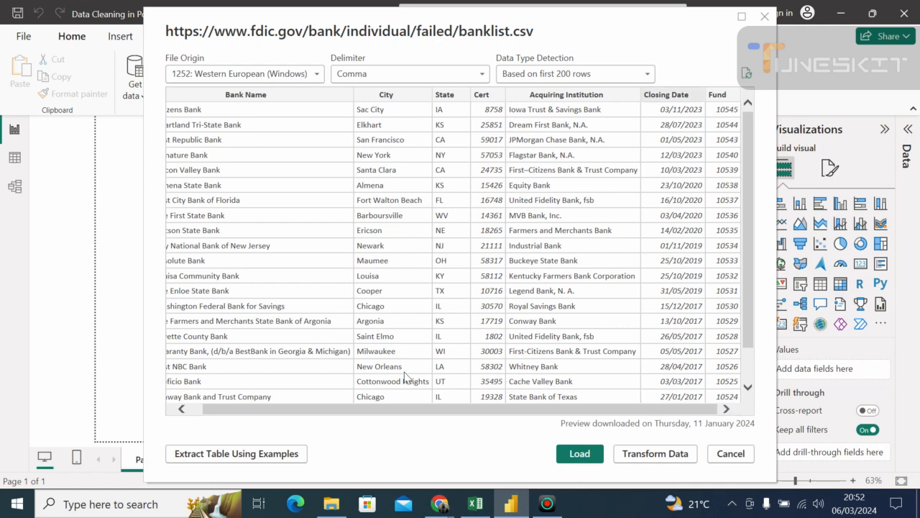
pyautogui.click(182, 408)
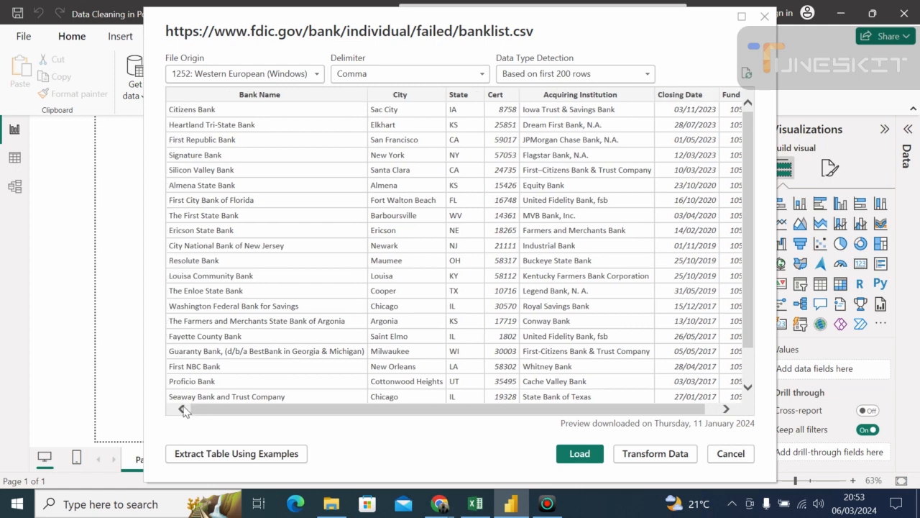
pyautogui.click(653, 454)
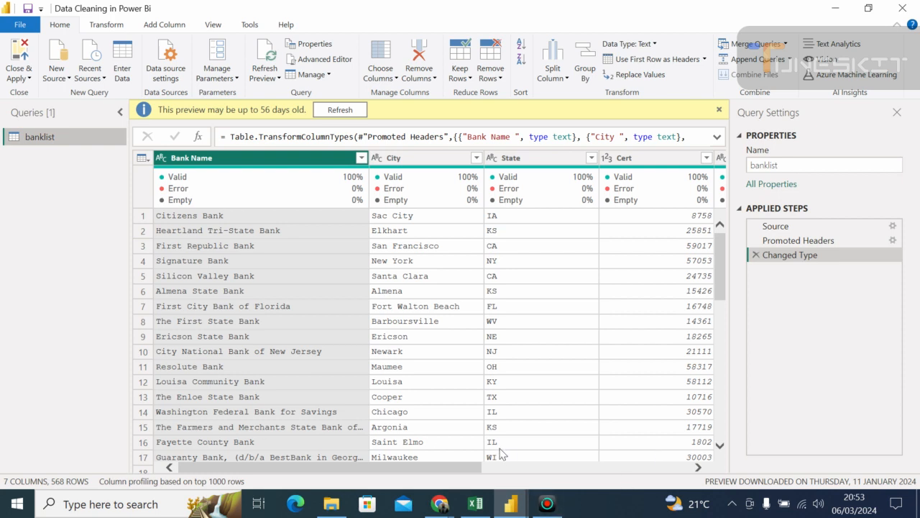
# - Switch to the Chrome window with the FDIC dataset page and go back to the Failed Bank List search results
pyautogui.moveTo(442, 503)
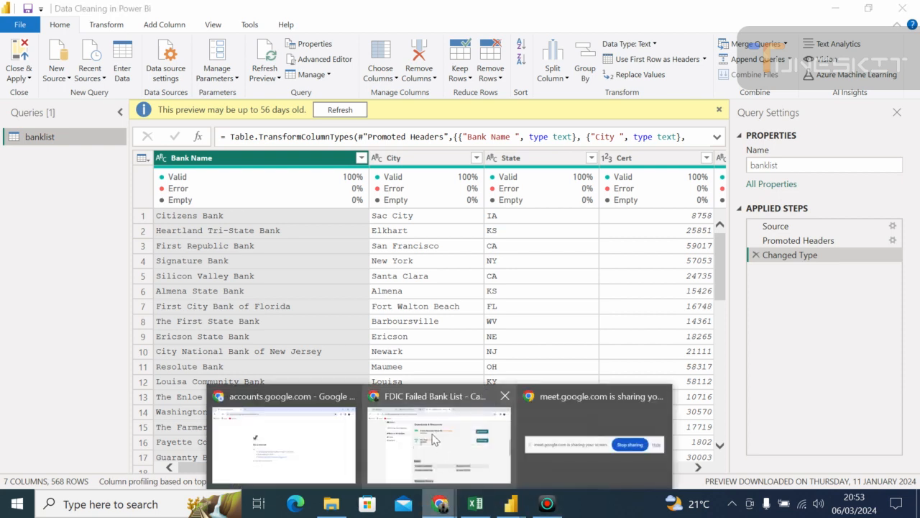
pyautogui.moveTo(434, 437)
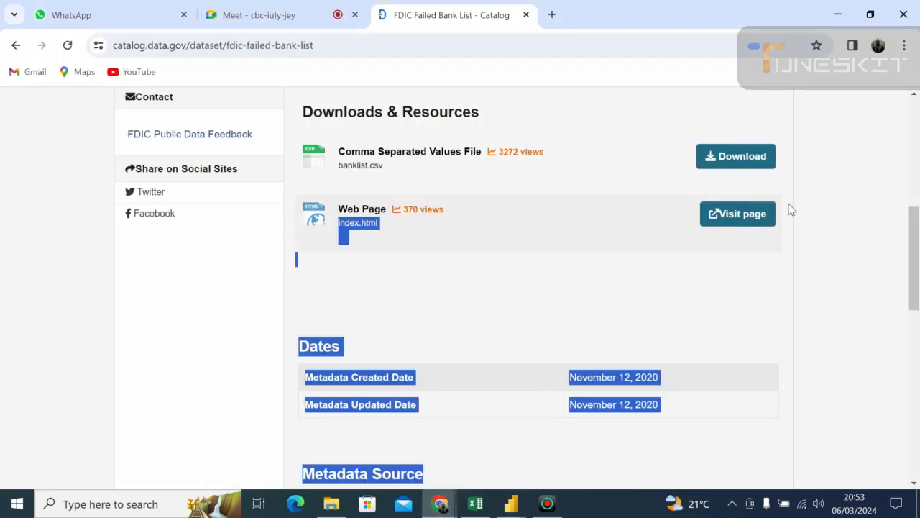
pyautogui.click(914, 130)
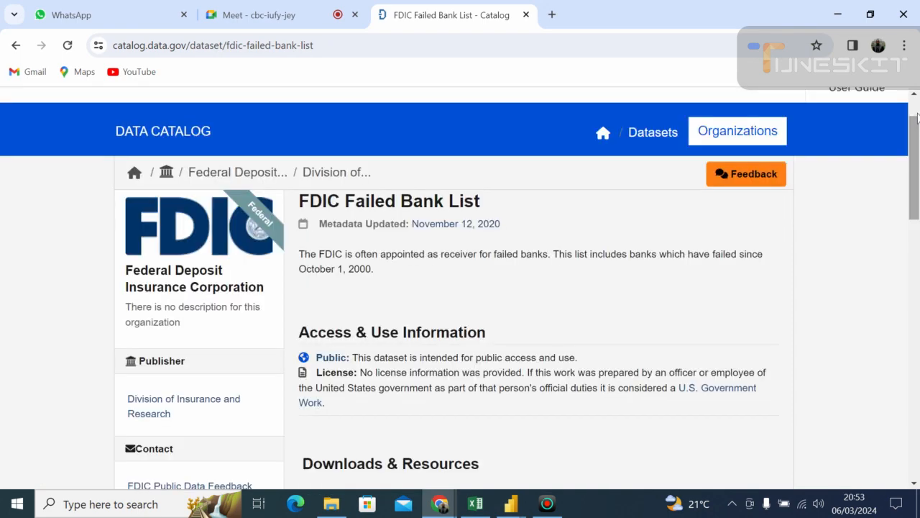
pyautogui.scroll(1, 917, 117)
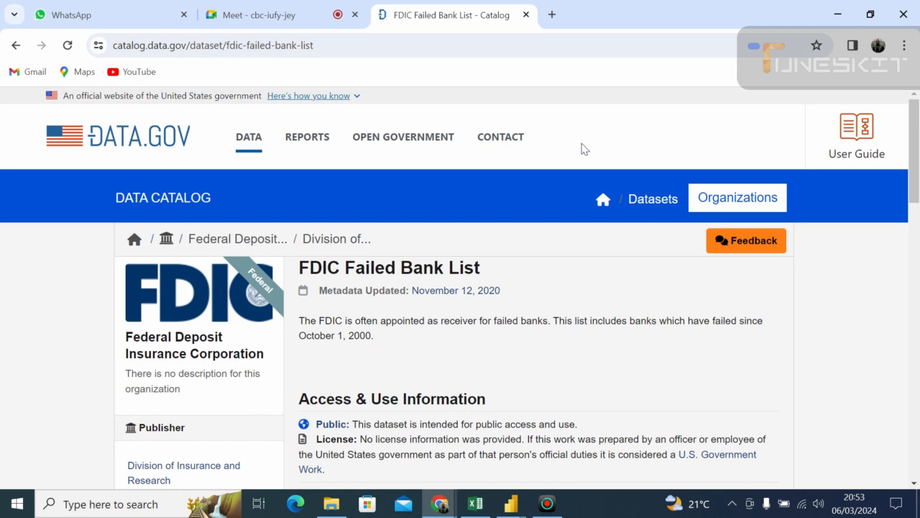
pyautogui.click(15, 45)
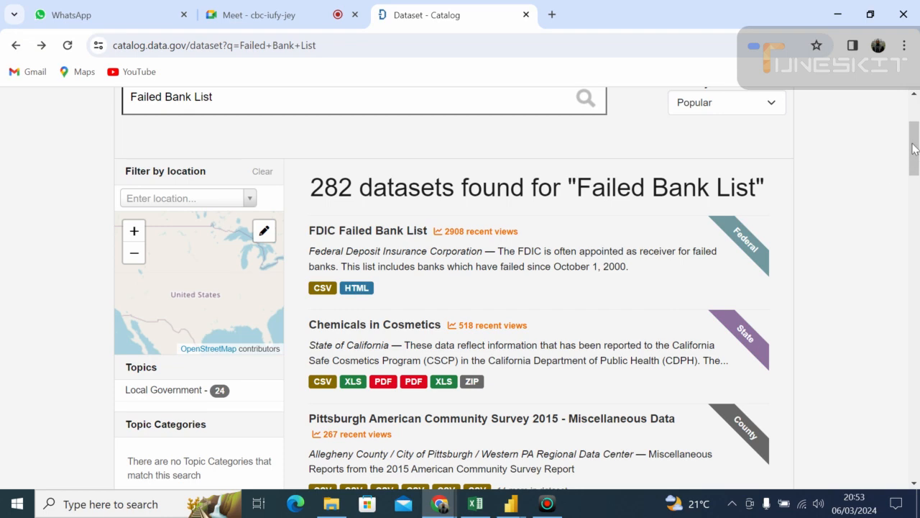
pyautogui.moveTo(911, 151); pyautogui.dragTo(912, 128)
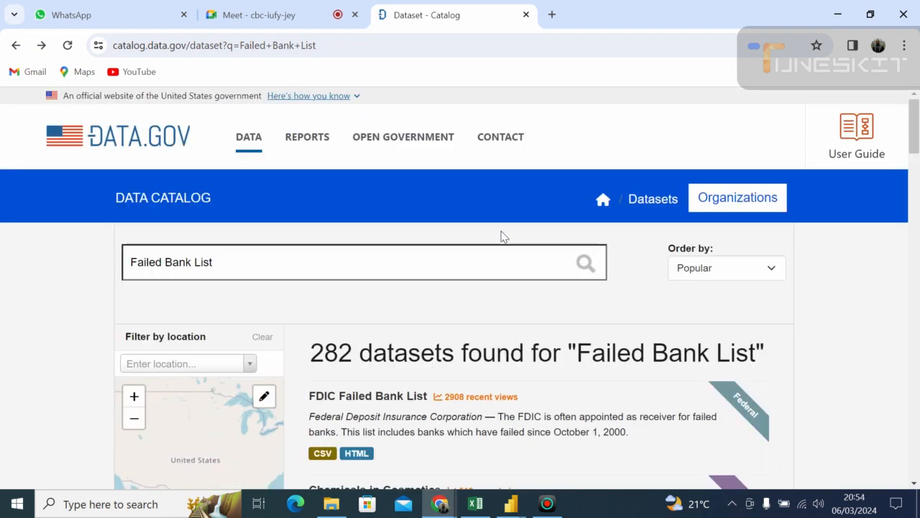
# - Clear the data catalog's search term, re-enter "Failed Bank List" and run the search again
pyautogui.click(214, 262)
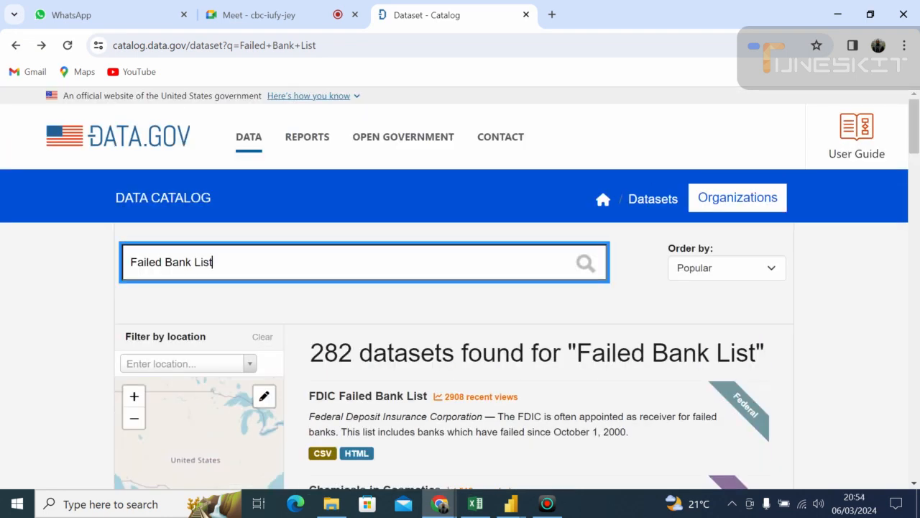
pyautogui.press('BackSpace')
pyautogui.hotkey('ctrl', 'BackSpace')
pyautogui.hotkey('ctrl', 'BackSpace')
pyautogui.hotkey('ctrl', 'BackSpace')
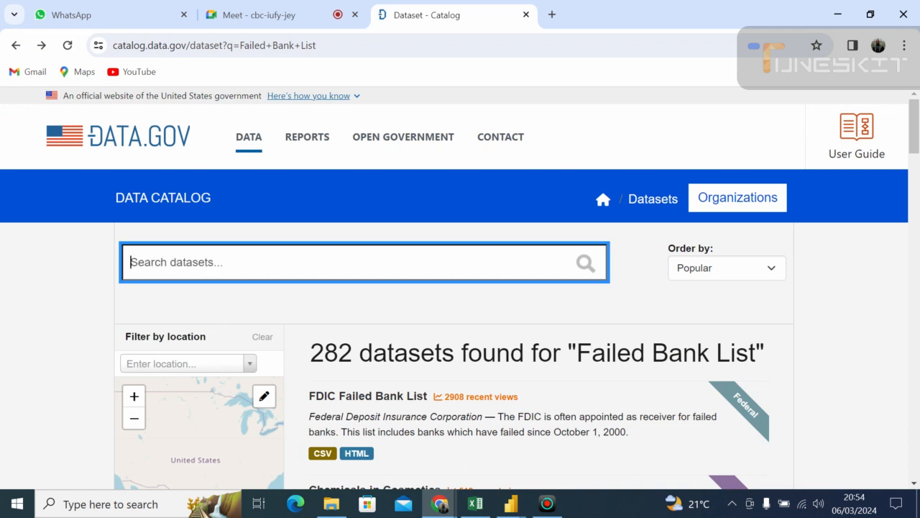
pyautogui.write('Fail')
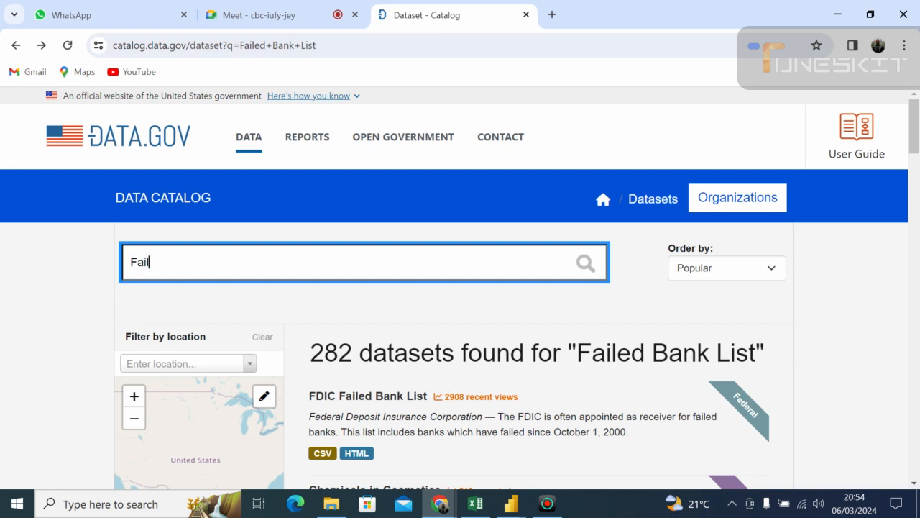
pyautogui.write('ed Bank List')
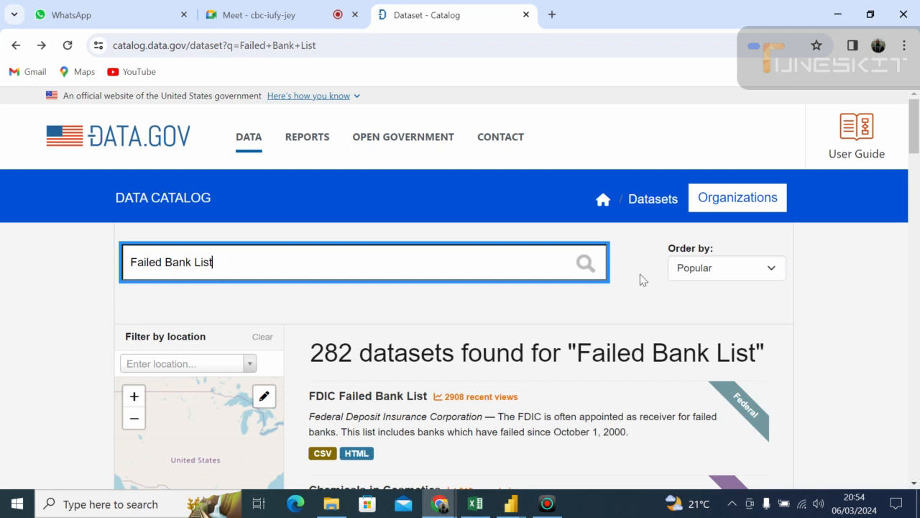
pyautogui.click(585, 265)
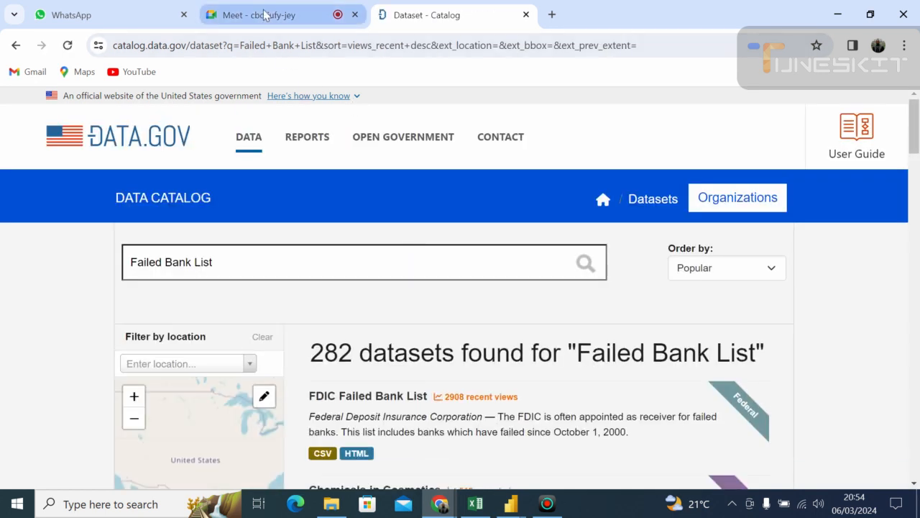
# - Reopen the FDIC Failed Bank List dataset and show its Downloads & Resources section
pyautogui.click(386, 400)
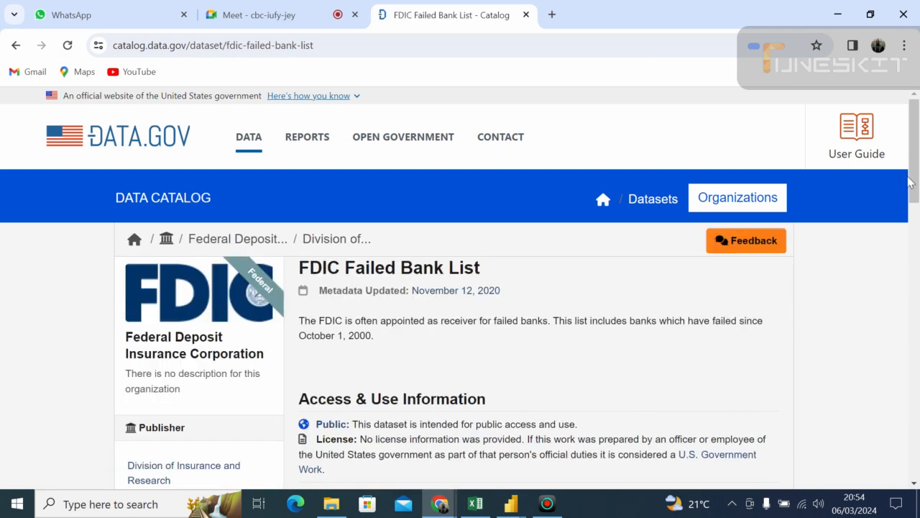
pyautogui.scroll(-1, 914, 194)
pyautogui.scroll(-3, 917, 205)
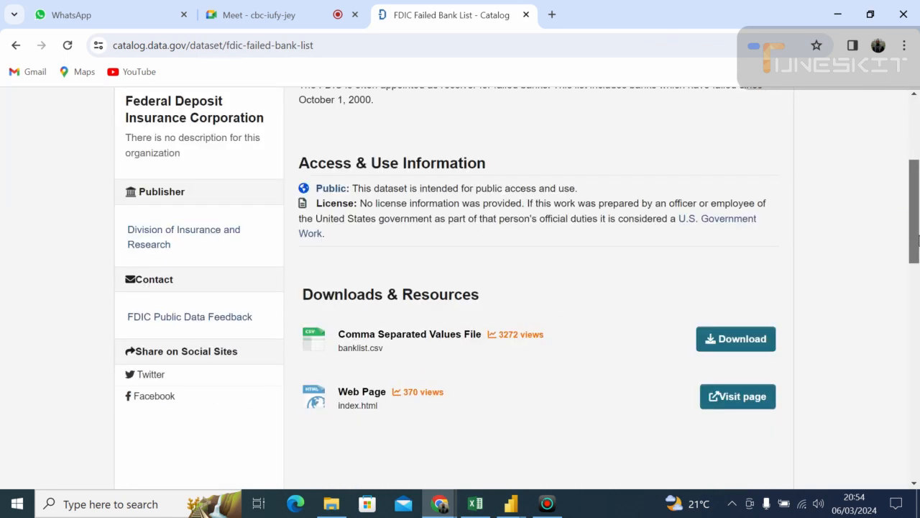
pyautogui.scroll(-1, 917, 241)
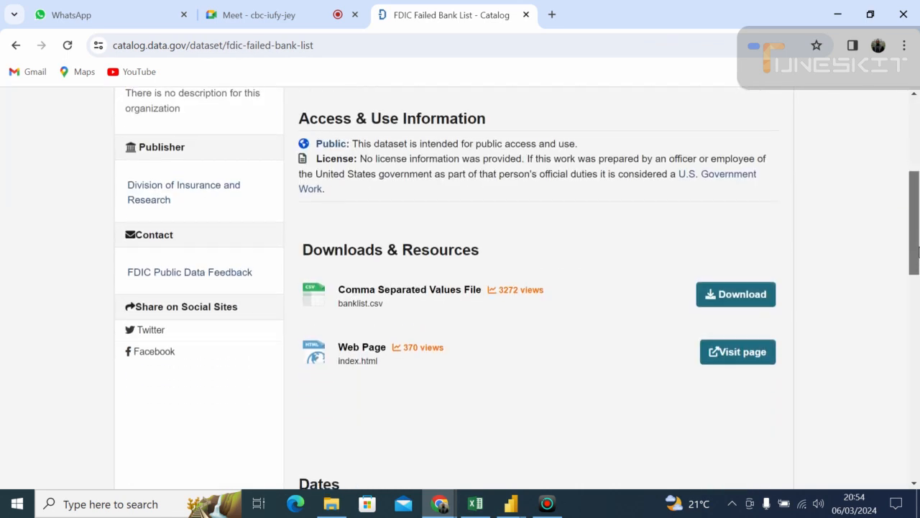
# - Copy the link address of the banklist.csv download in the FDIC Failed Bank List dataset
pyautogui.rightClick(731, 297)
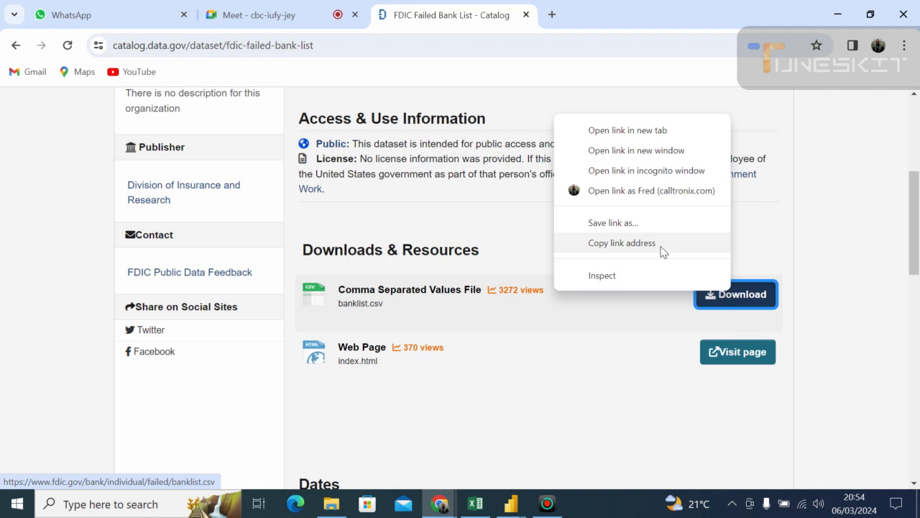
pyautogui.click(621, 243)
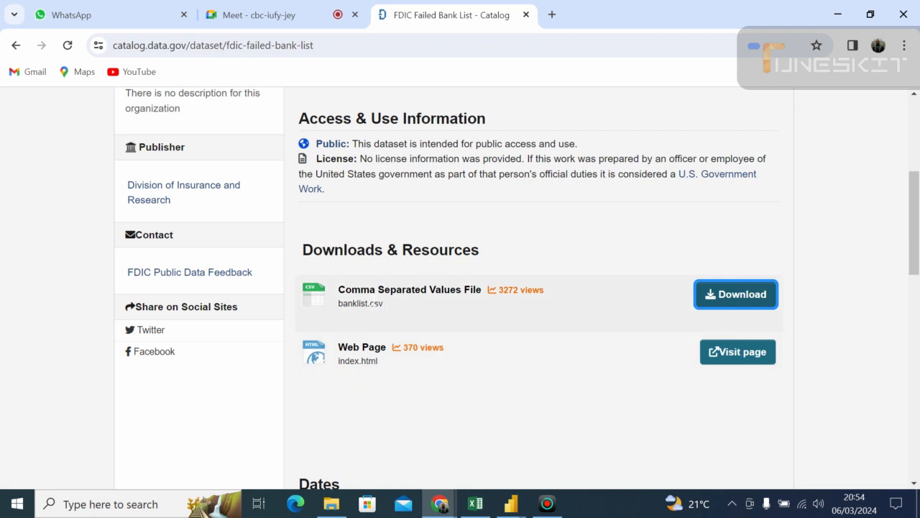
# - Switch to the Google Meet call and admit the two people waiting to join
pyautogui.click(257, 13)
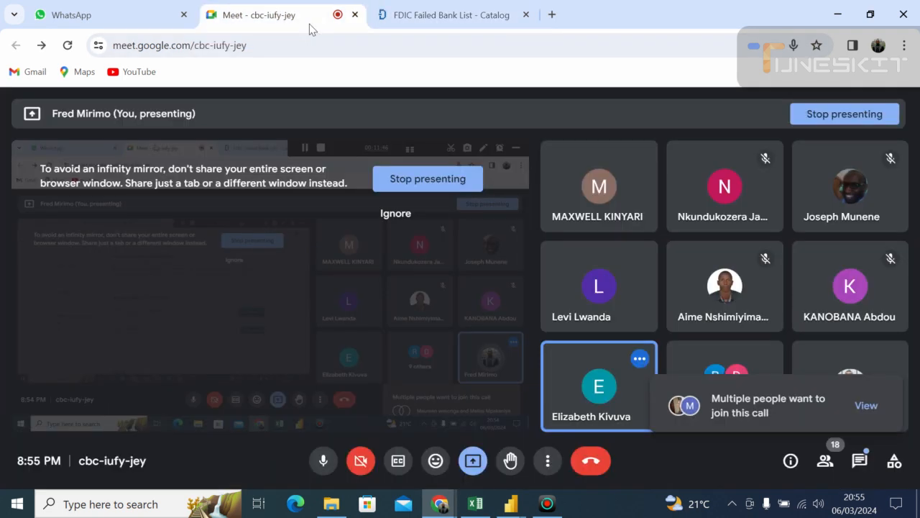
pyautogui.click(872, 409)
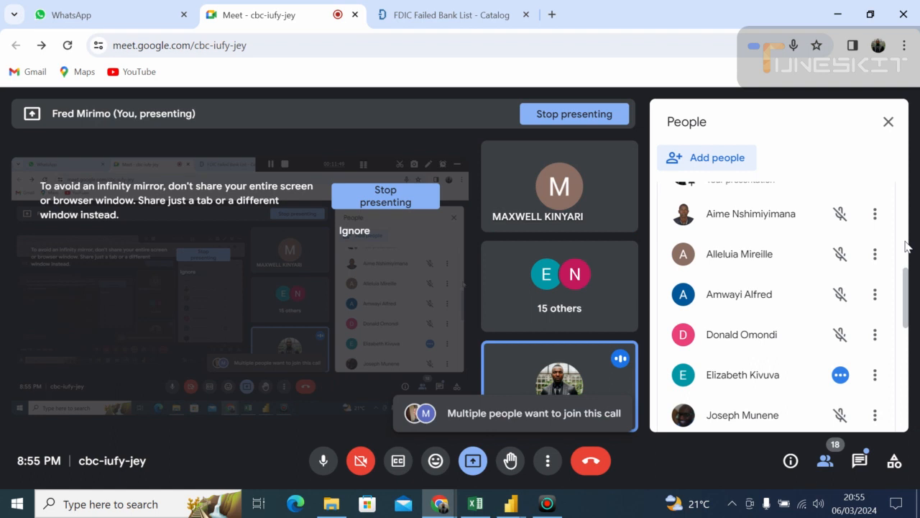
pyautogui.scroll(3, 907, 247)
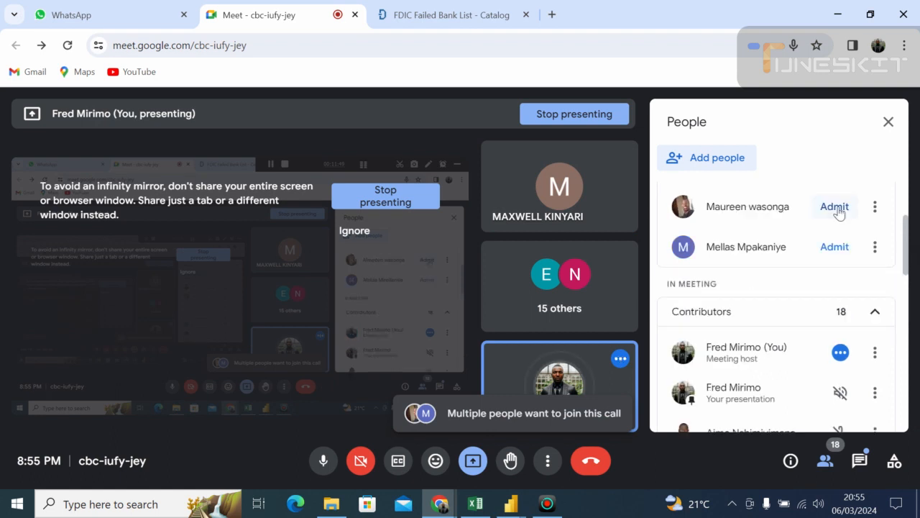
pyautogui.click(835, 207)
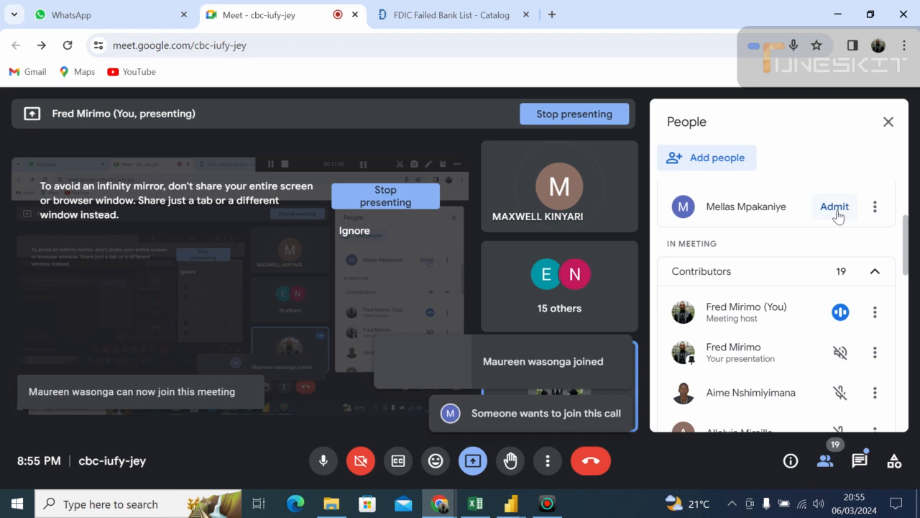
pyautogui.click(834, 207)
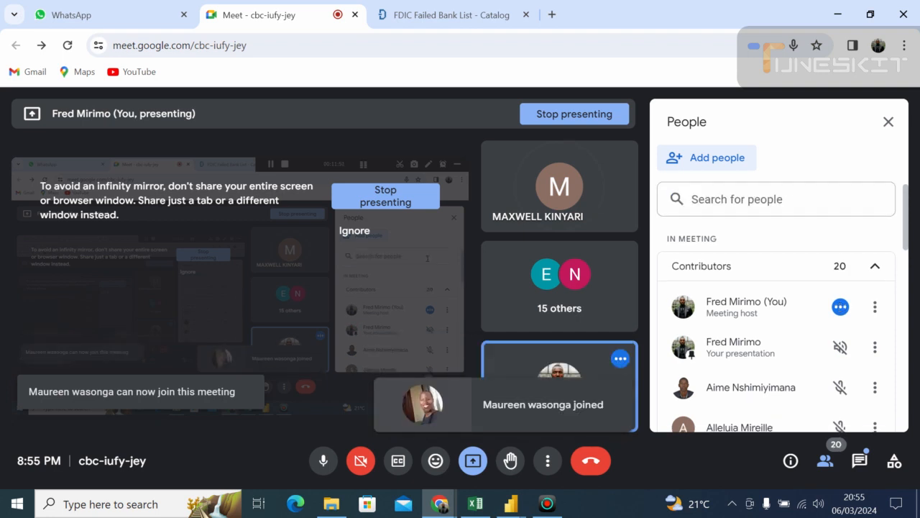
# - Look through the meeting's list of contributors and close the list
pyautogui.moveTo(905, 217); pyautogui.dragTo(902, 222)
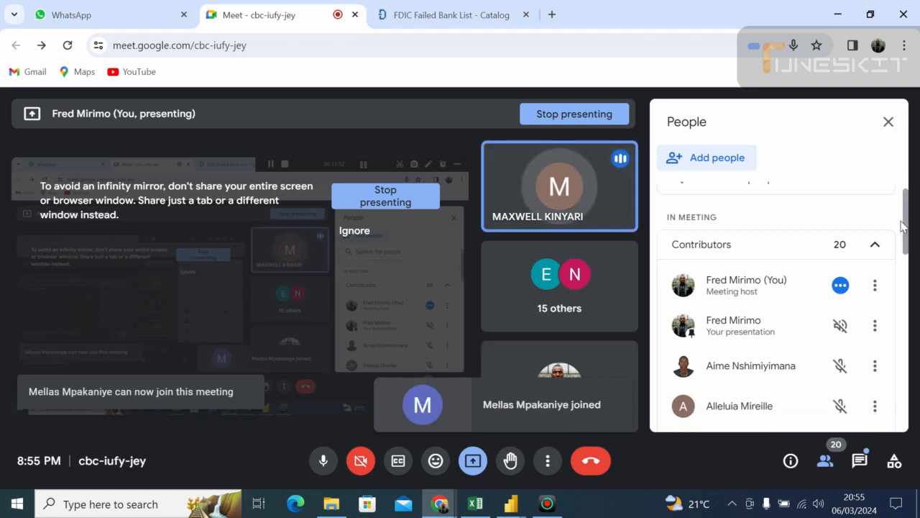
pyautogui.moveTo(903, 226); pyautogui.dragTo(908, 209)
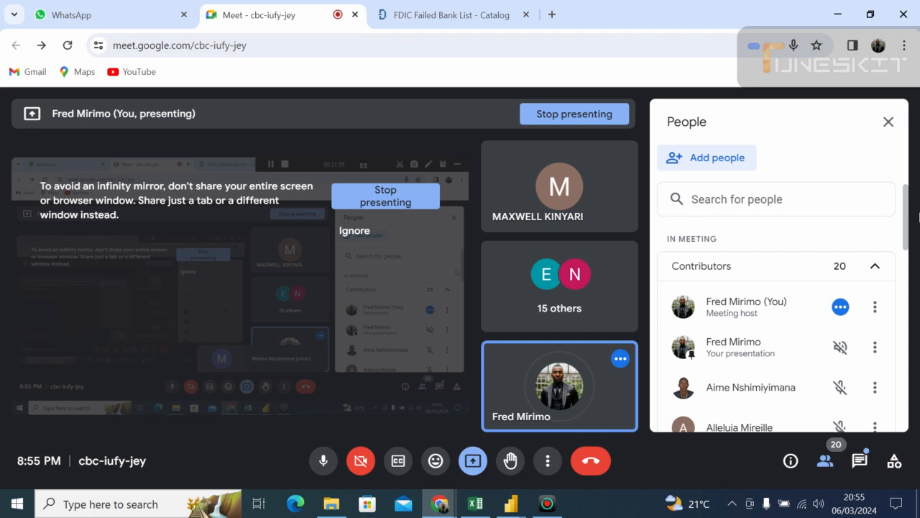
pyautogui.scroll(-2, 903, 279)
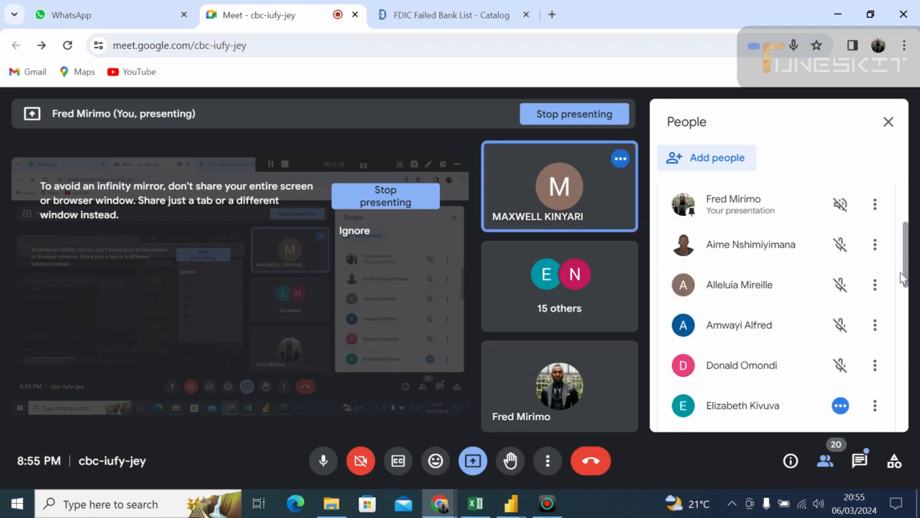
pyautogui.moveTo(902, 279)
pyautogui.mouseDown()
pyautogui.moveTo(906, 272)
pyautogui.moveTo(906, 294)
pyautogui.mouseUp()
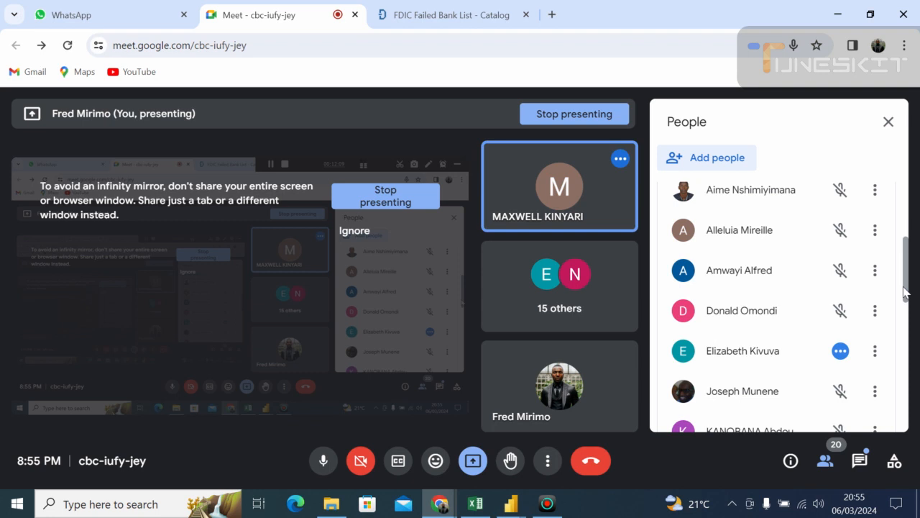
pyautogui.moveTo(905, 292); pyautogui.dragTo(914, 220)
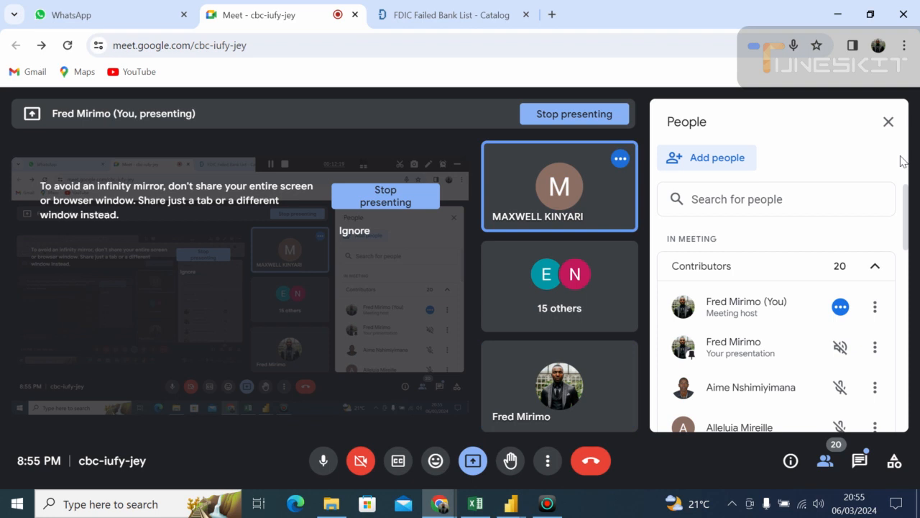
pyautogui.click(888, 122)
# - Switch to the Power Query Editor window and examine the banklist columns from Bank Name through Fund
pyautogui.click(513, 506)
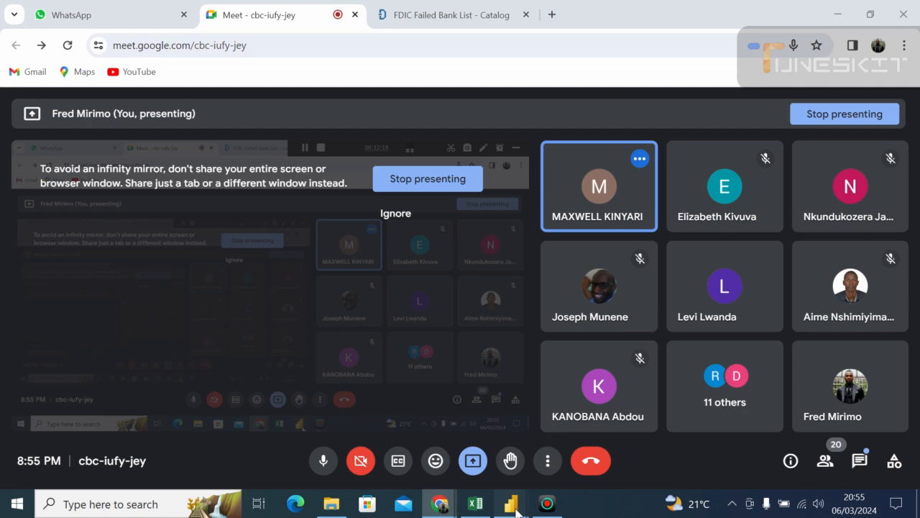
pyautogui.click(515, 506)
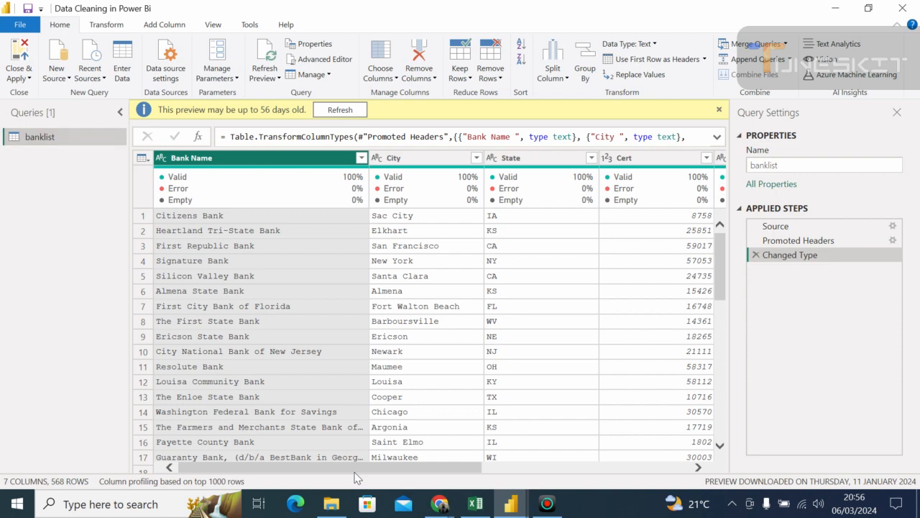
pyautogui.moveTo(357, 469); pyautogui.dragTo(353, 427)
pyautogui.moveTo(434, 471); pyautogui.dragTo(688, 472)
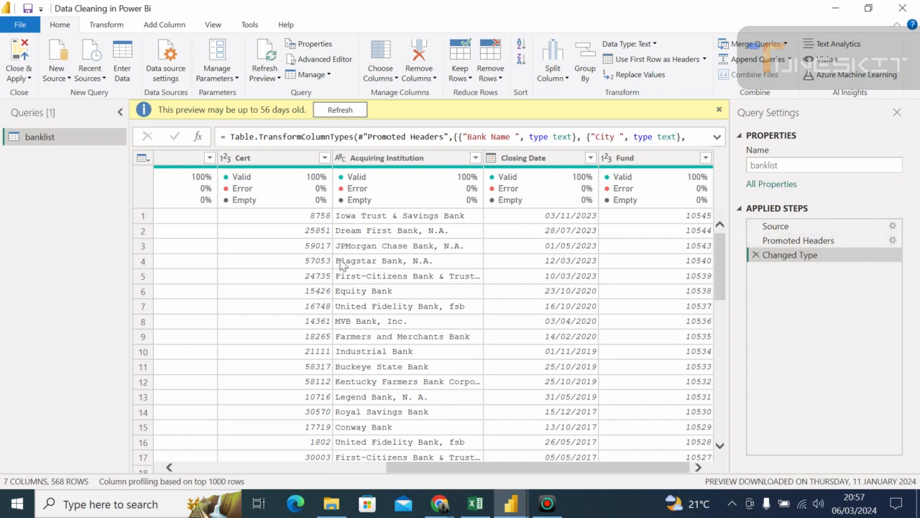
pyautogui.moveTo(411, 468); pyautogui.dragTo(477, 471)
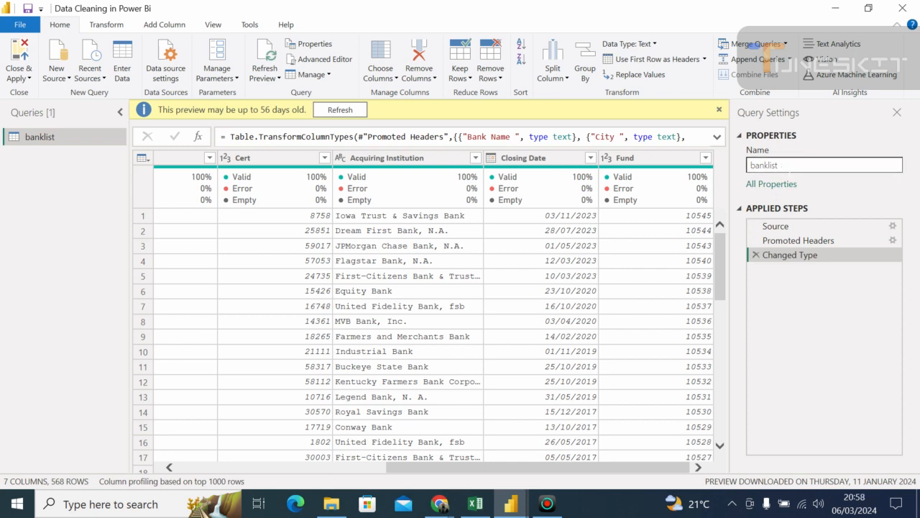
# - Rename the banklist query as "Failed Bank List"
pyautogui.click(788, 165)
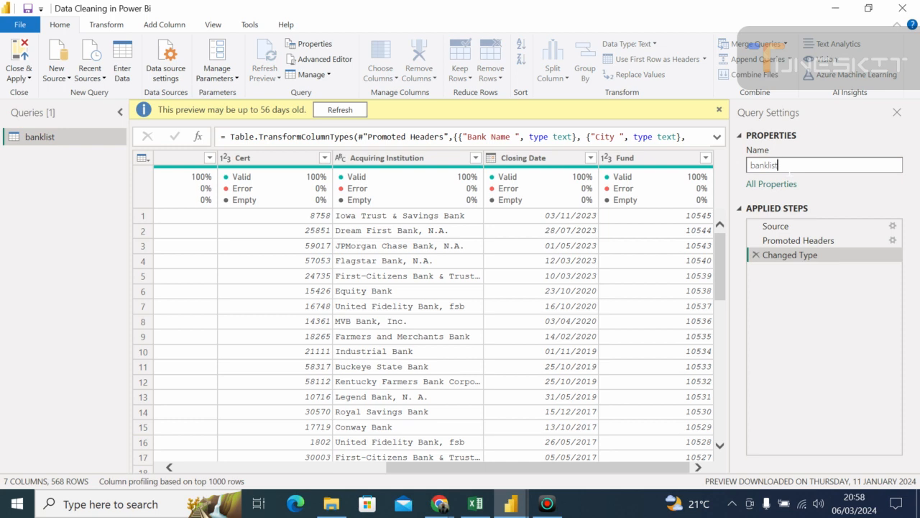
pyautogui.press('BackSpace')
pyautogui.press('BackSpace')
pyautogui.press('BackSpace')
pyautogui.press('BackSpace')
pyautogui.write('Failed BAN')
pyautogui.press('BackSpace')
pyautogui.press('BackSpace')
pyautogui.press('BackSpace')
pyautogui.press('BackSpace')
pyautogui.write('B')
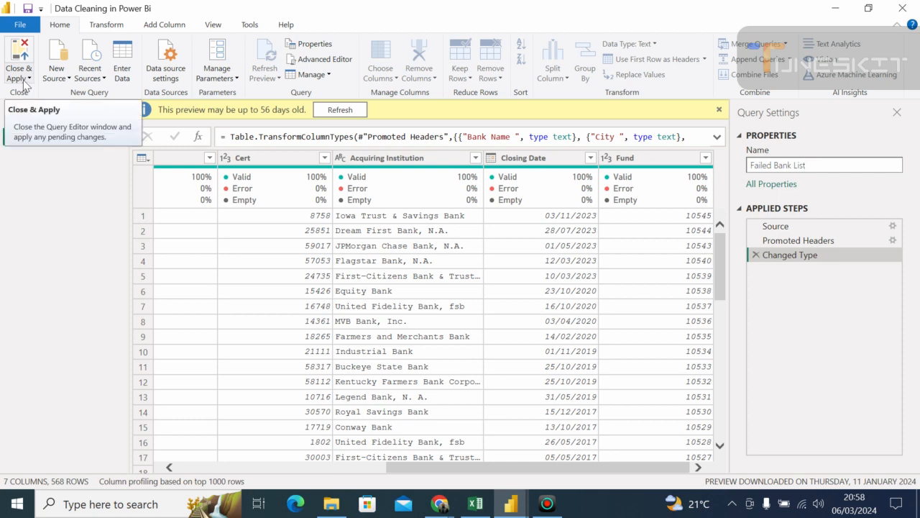
pyautogui.click(9, 112)
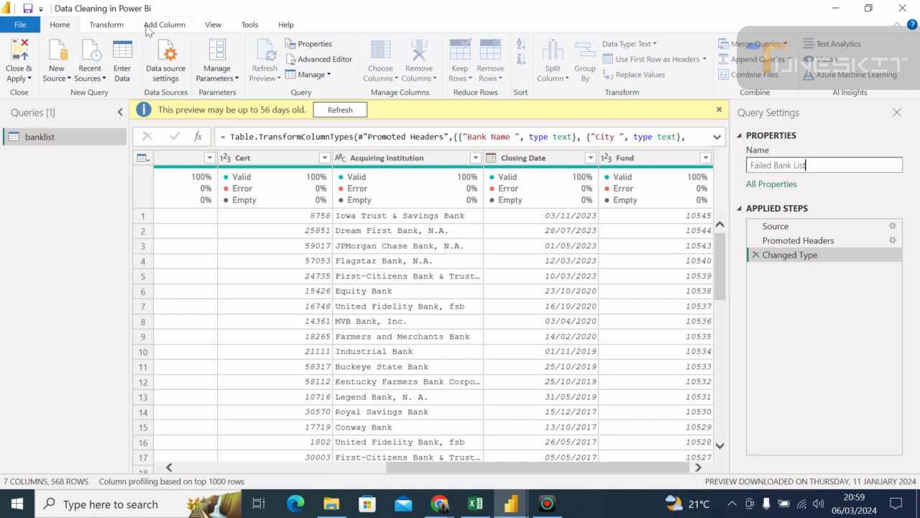
pyautogui.click(163, 25)
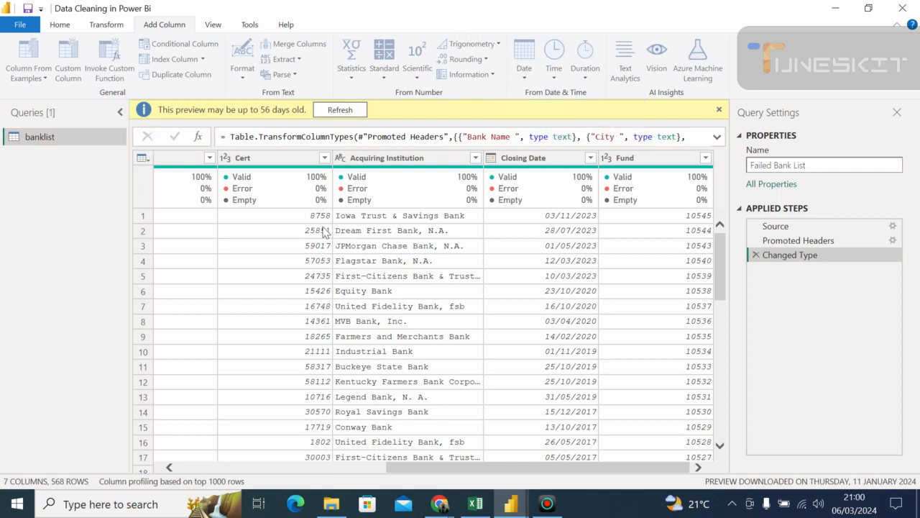
pyautogui.press('Return')
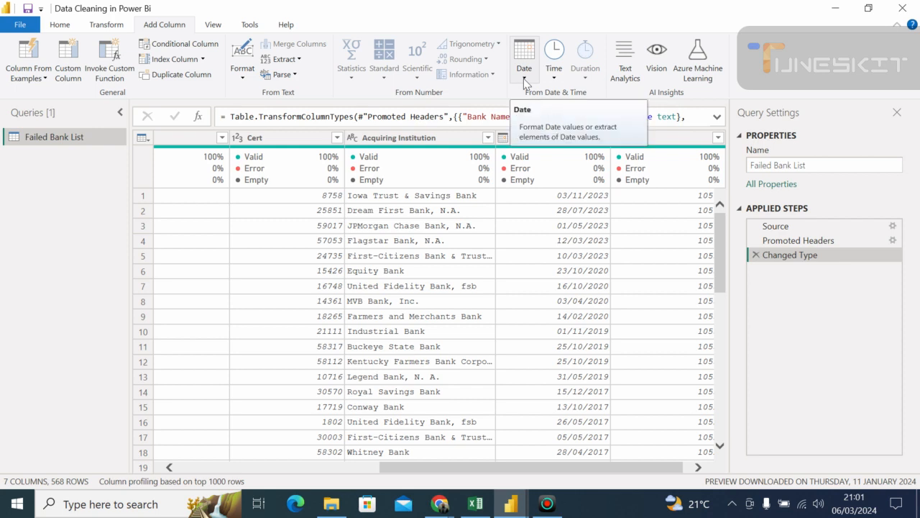
# - Examine the Date and Time options available for adding a column
pyautogui.click(529, 83)
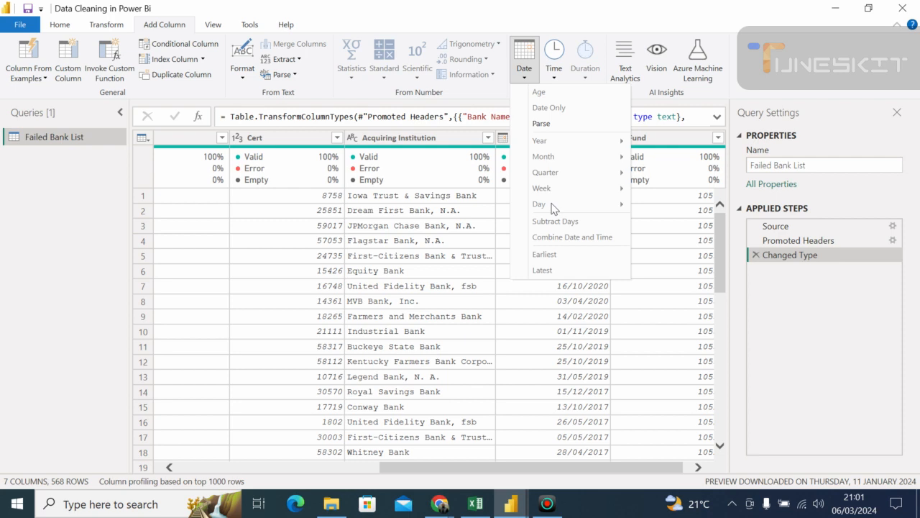
pyautogui.click(564, 350)
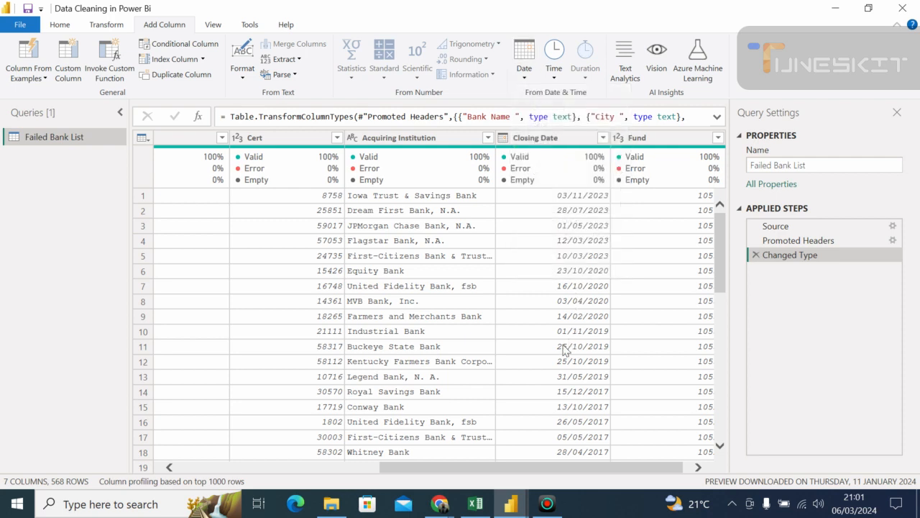
pyautogui.click(554, 72)
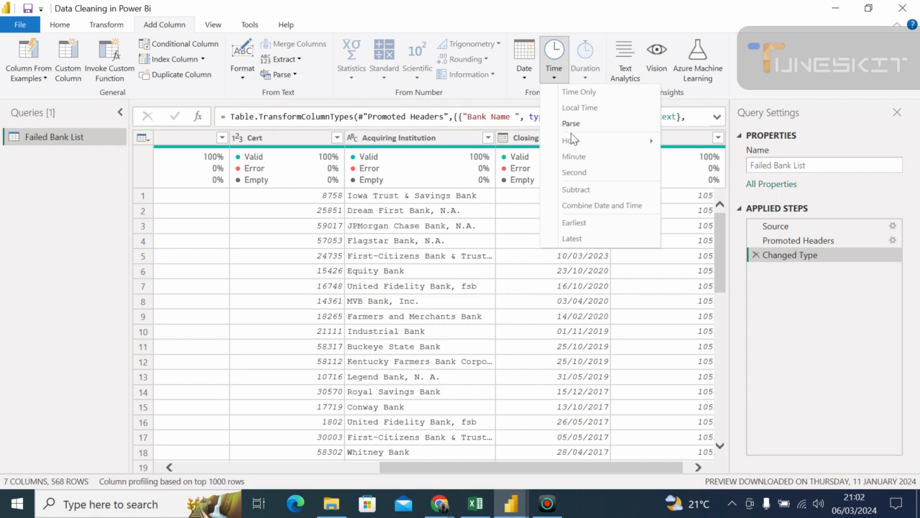
pyautogui.click(585, 73)
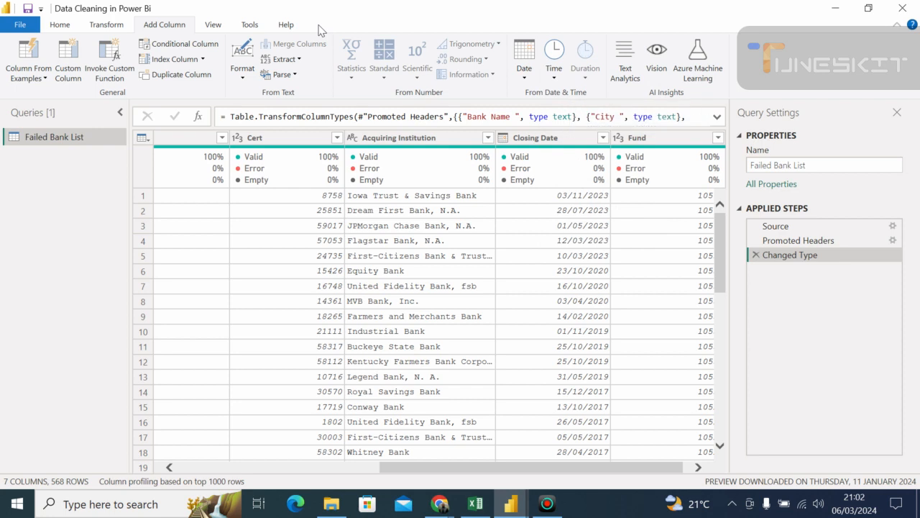
# - Examine the Transform commands, the Acquiring Institution, Closing Date and Fund column headers, and the available data types
pyautogui.click(106, 24)
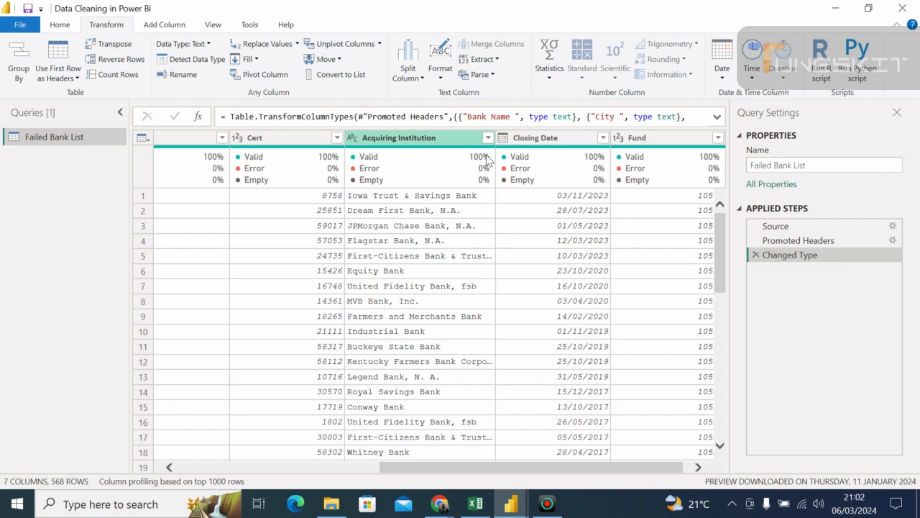
pyautogui.moveTo(510, 164)
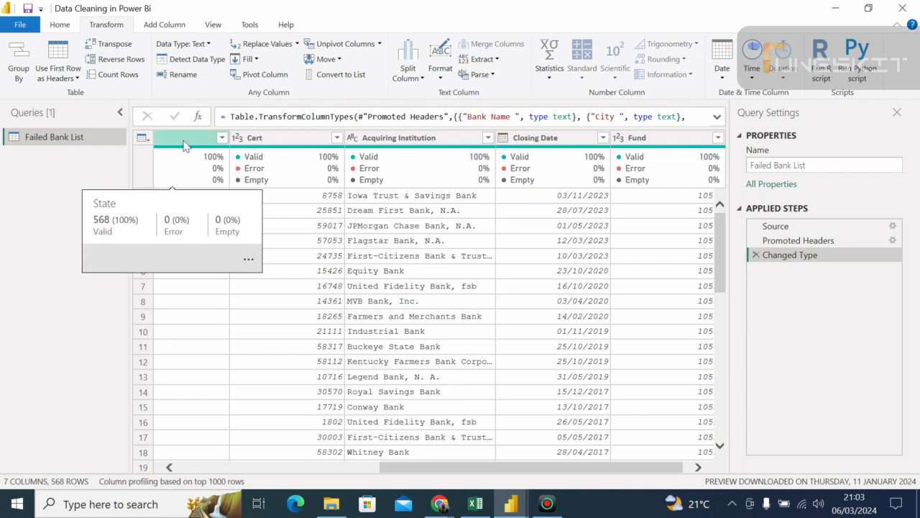
pyautogui.click(401, 137)
pyautogui.click(568, 137)
pyautogui.click(640, 138)
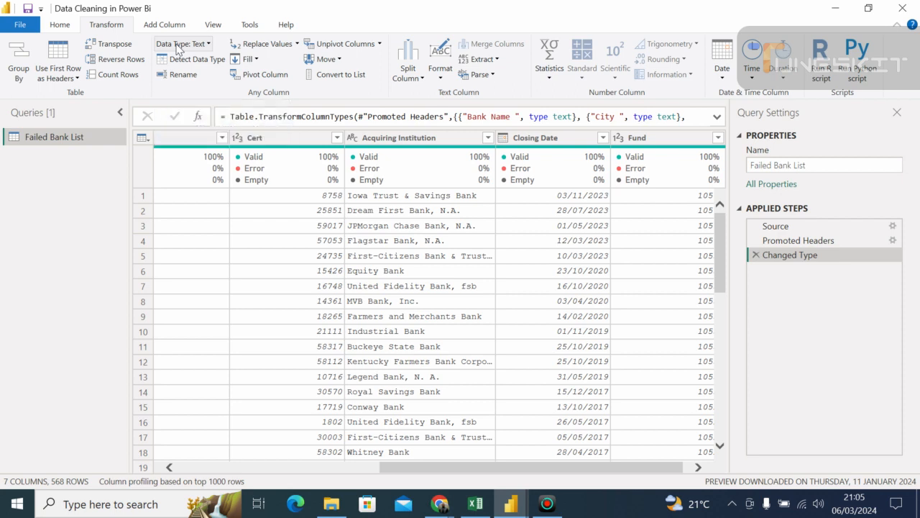
pyautogui.click(209, 44)
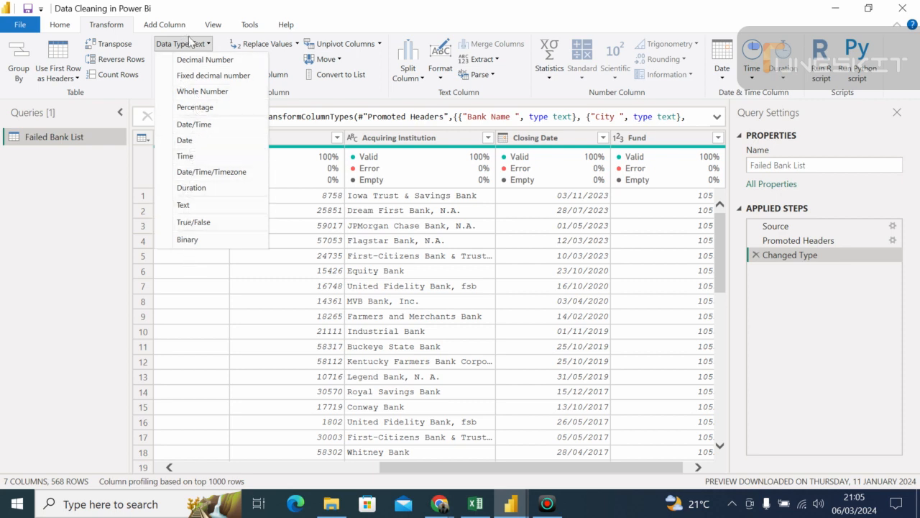
pyautogui.click(216, 323)
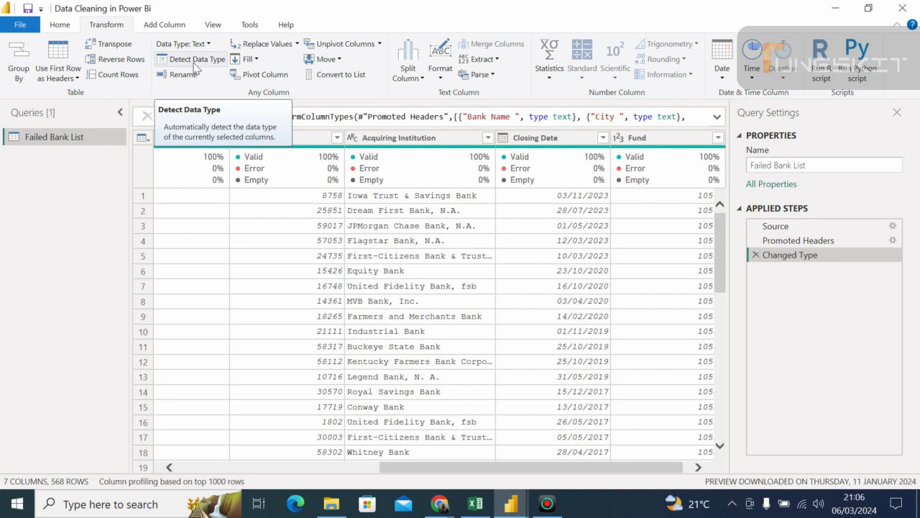
# - Switch to the Google Meet call, admit the waiting participant and return to the Power Query Editor
pyautogui.click(439, 504)
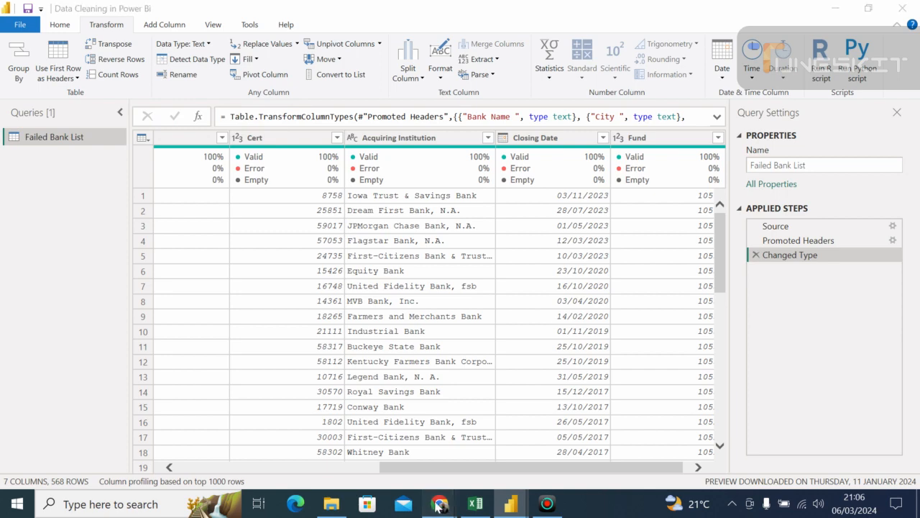
pyautogui.click(417, 430)
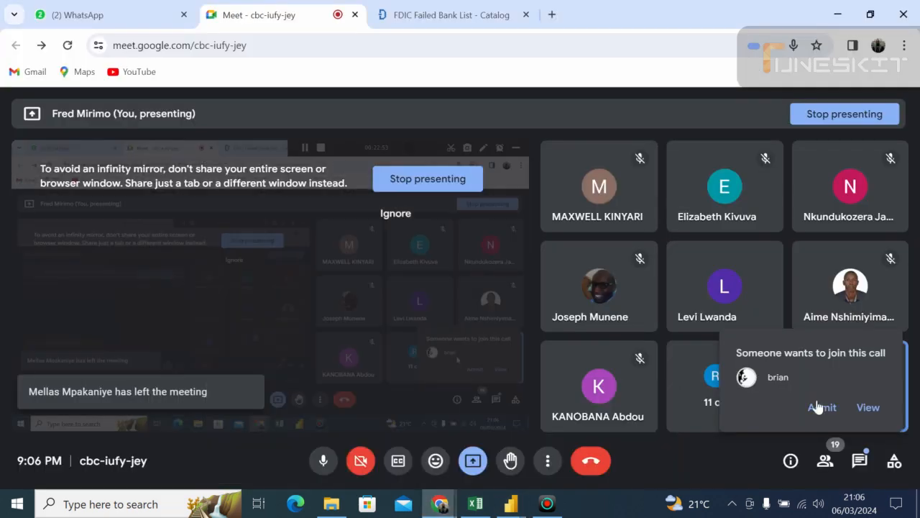
pyautogui.click(822, 407)
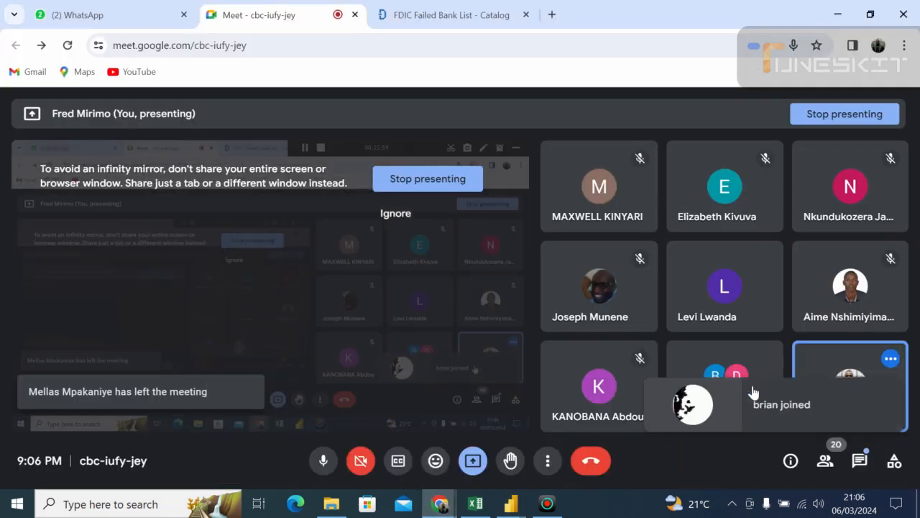
pyautogui.click(511, 505)
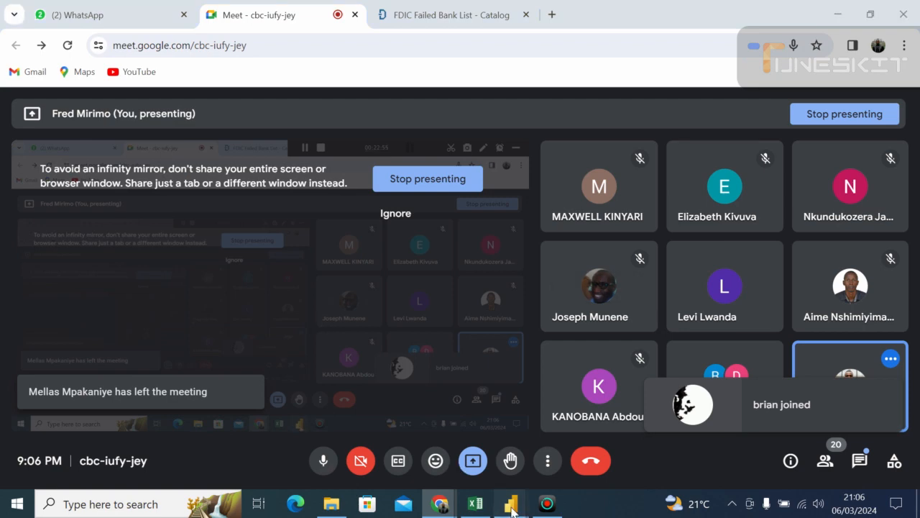
pyautogui.click(564, 450)
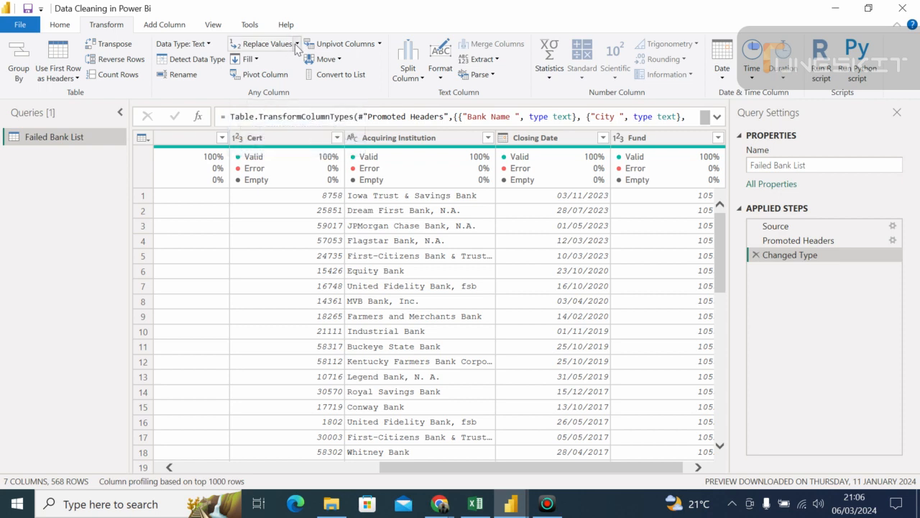
# - Examine the Replace Values, Fill and Unpivot Columns options available for transforming any column
pyautogui.click(296, 44)
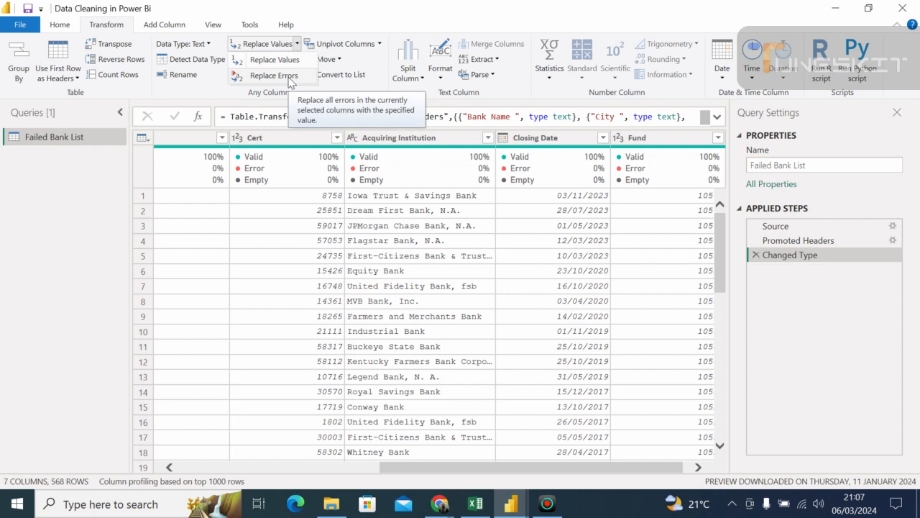
pyautogui.click(306, 222)
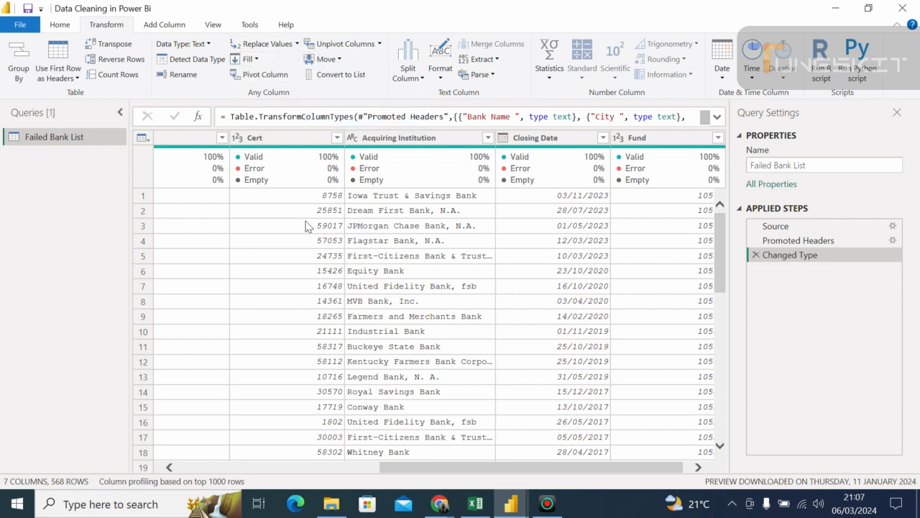
pyautogui.click(256, 59)
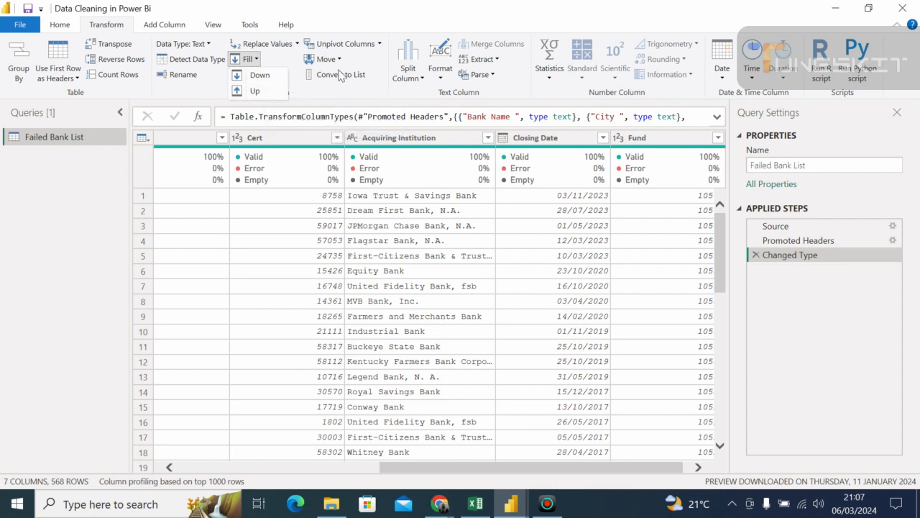
pyautogui.click(379, 45)
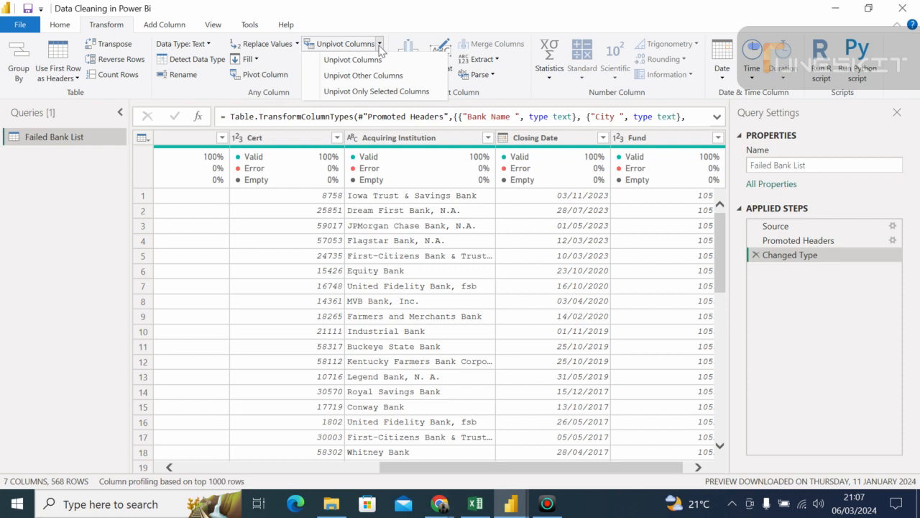
pyautogui.click(295, 79)
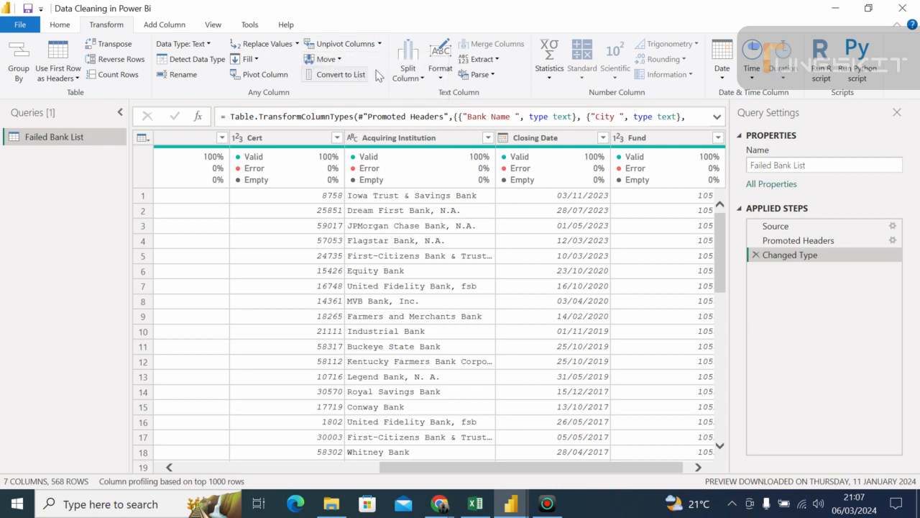
# - Examine the text column options for splitting a column and extracting parts of its text
pyautogui.click(423, 80)
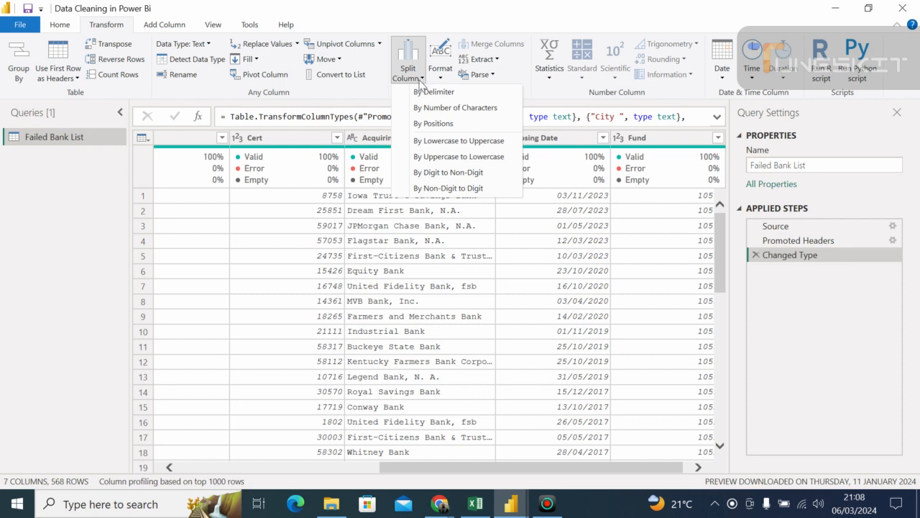
pyautogui.click(553, 227)
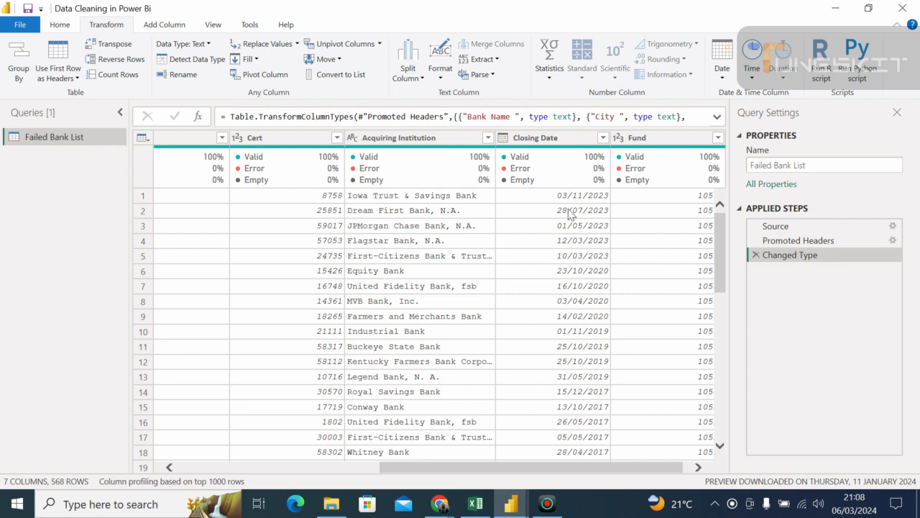
pyautogui.click(408, 72)
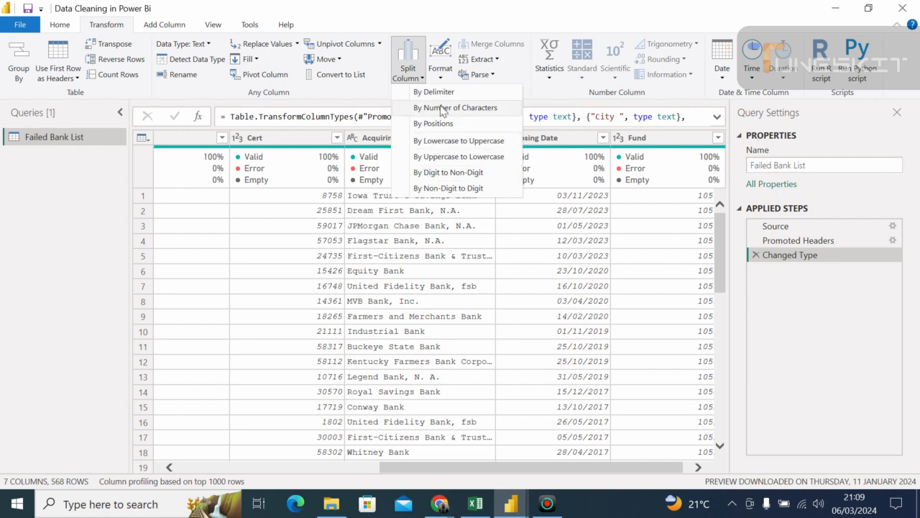
pyautogui.click(550, 93)
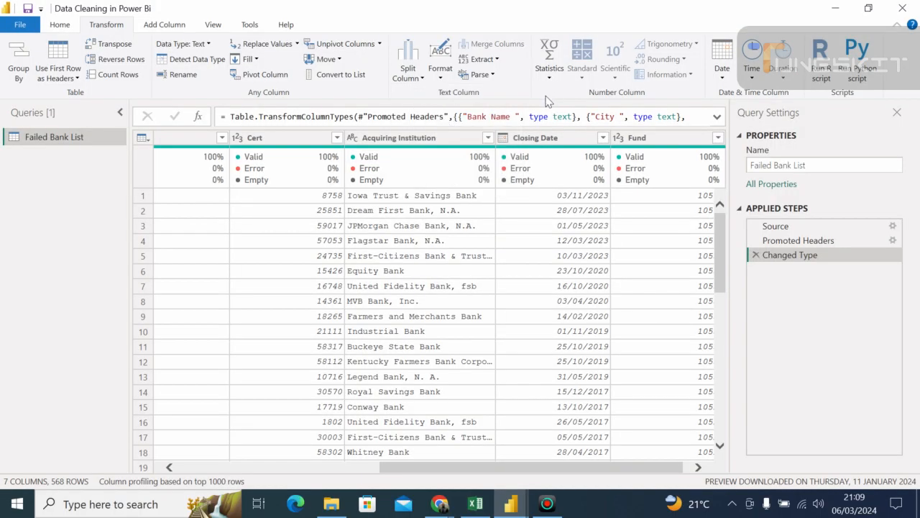
pyautogui.click(501, 62)
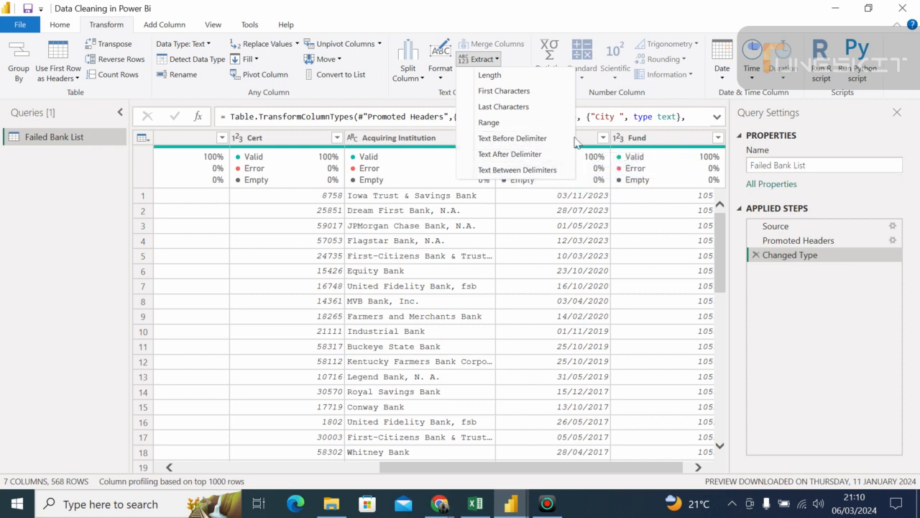
pyautogui.click(412, 96)
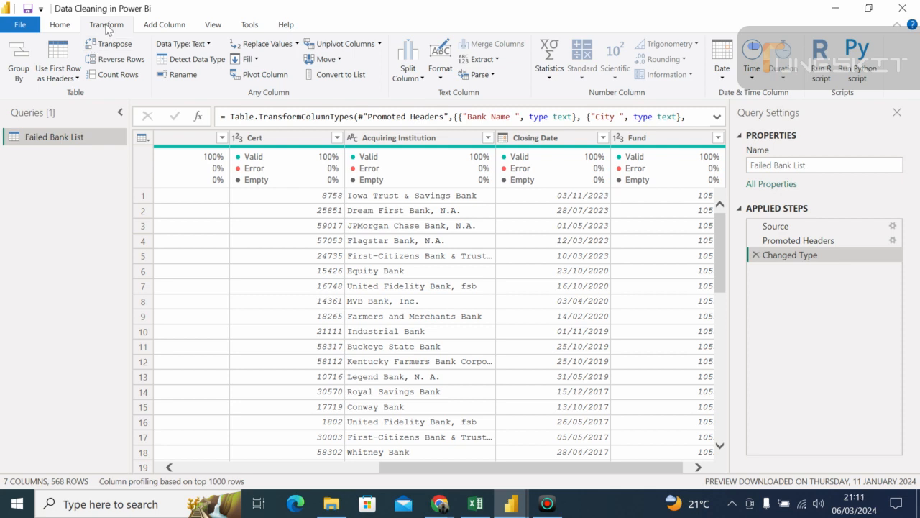
# - Examine the Home commands, including the Choose Columns and Split Column options
pyautogui.click(60, 26)
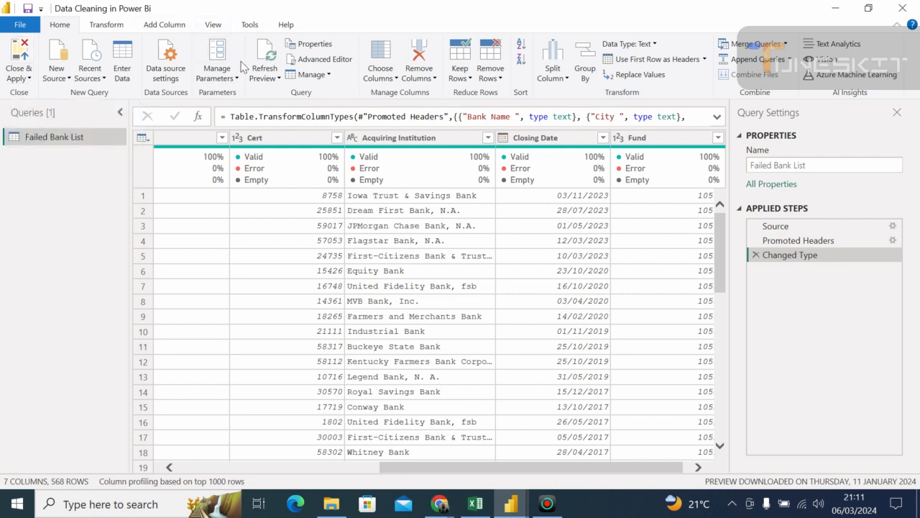
pyautogui.click(395, 81)
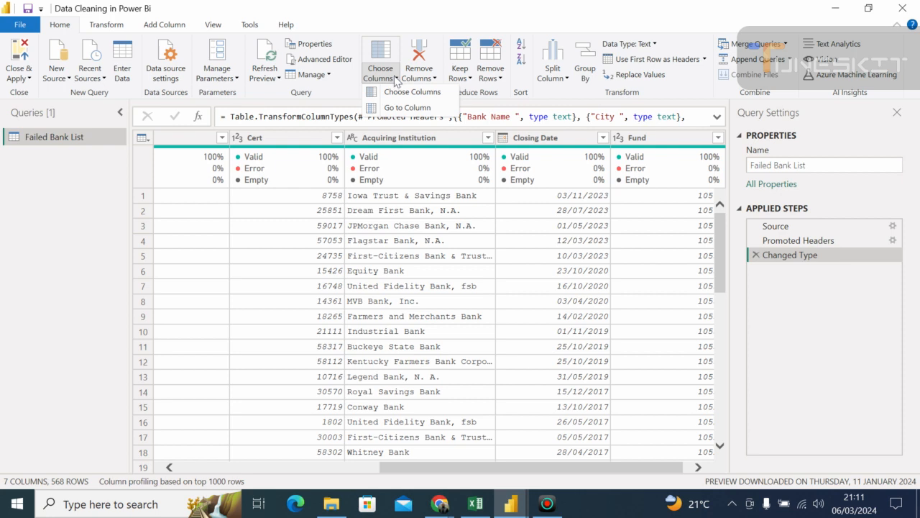
pyautogui.click(394, 79)
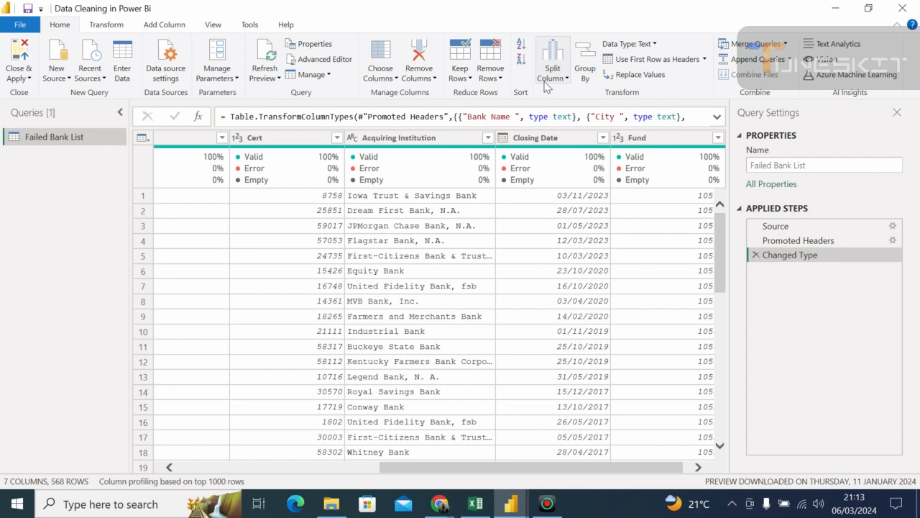
pyautogui.click(546, 84)
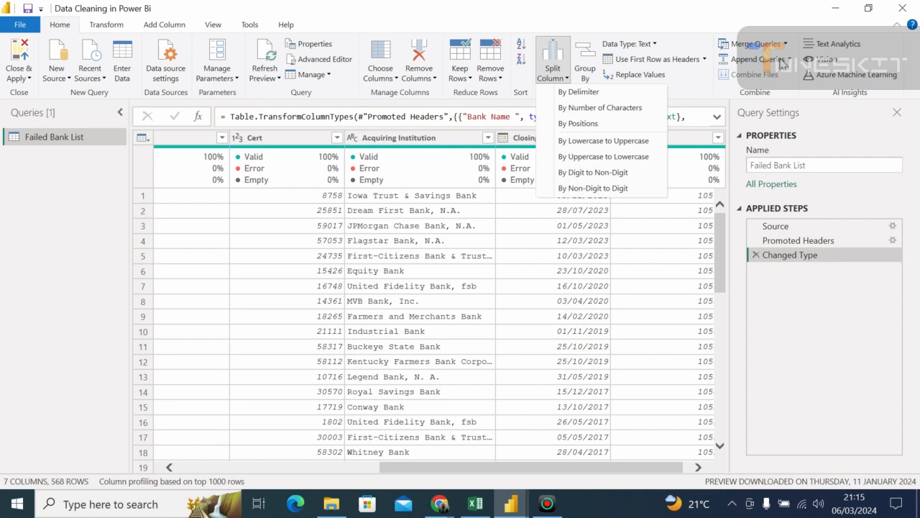
# - Examine the Append Queries options for concatenating two tables, cancel them and look across the table's columns
pyautogui.click(783, 63)
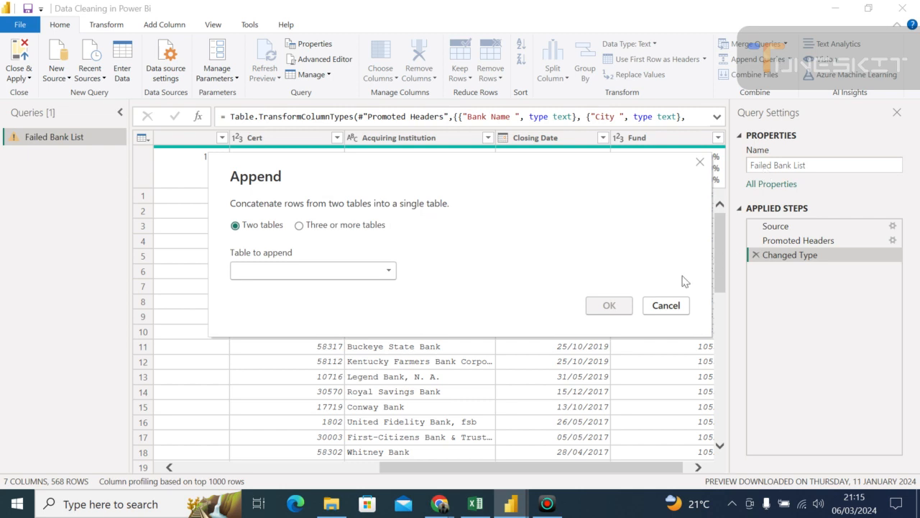
pyautogui.click(665, 306)
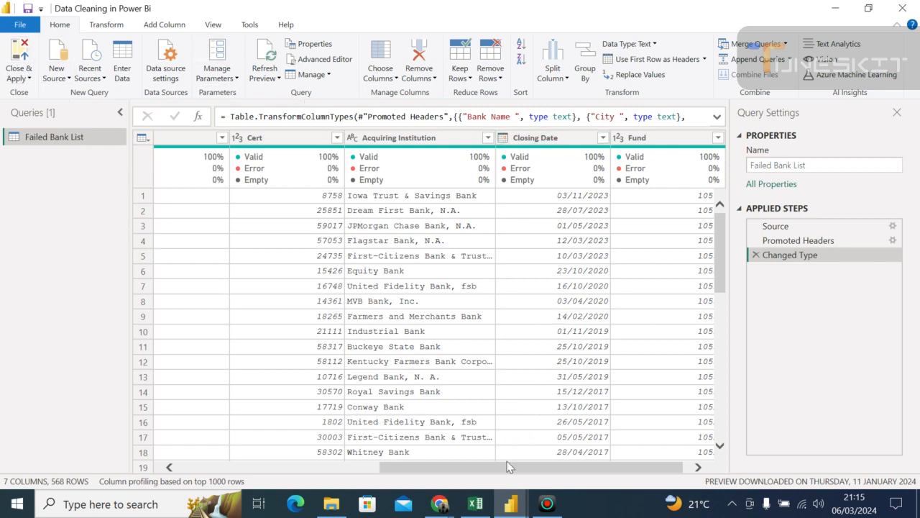
pyautogui.moveTo(506, 468); pyautogui.dragTo(266, 478)
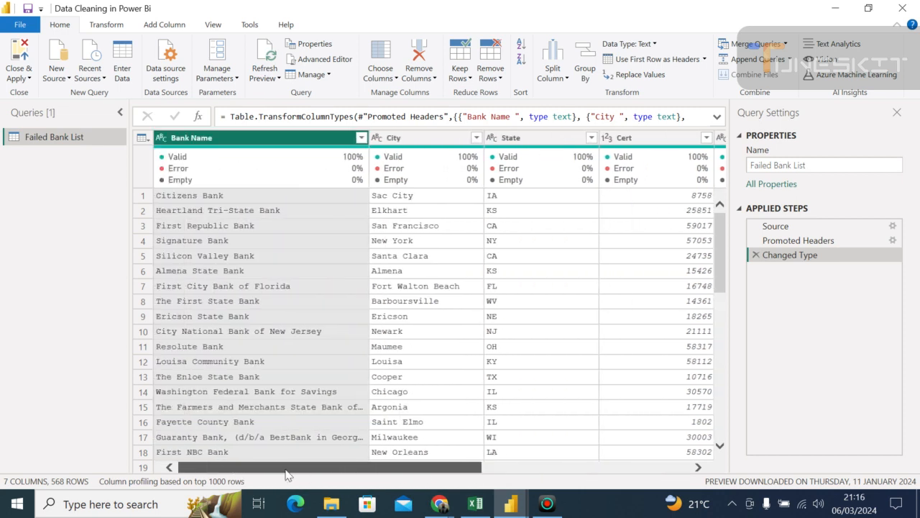
pyautogui.moveTo(286, 474); pyautogui.dragTo(541, 439)
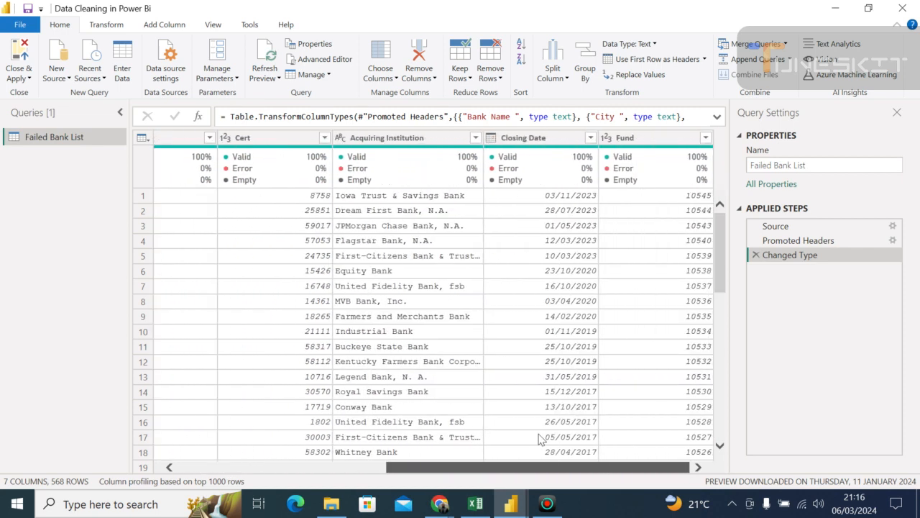
# - Switch to the Google Meet call to check on the participants, and return to the Power Query Editor
pyautogui.click(439, 503)
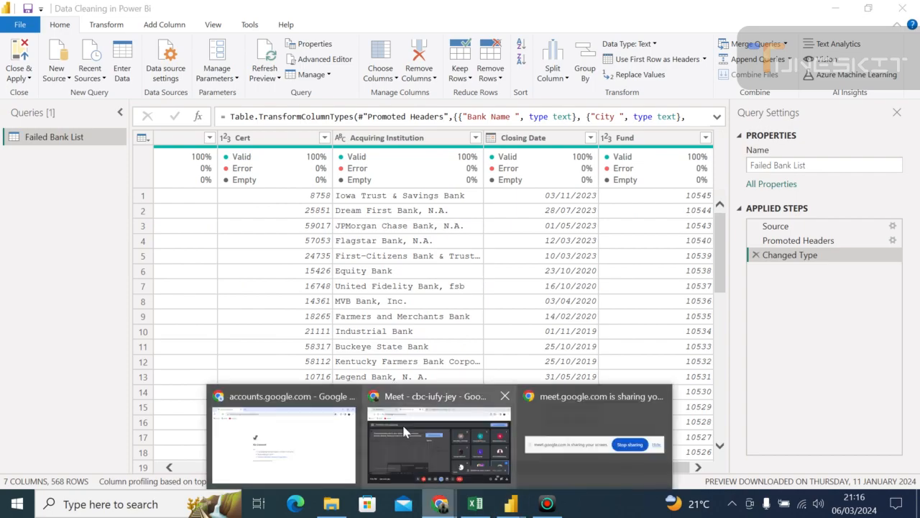
pyautogui.click(404, 429)
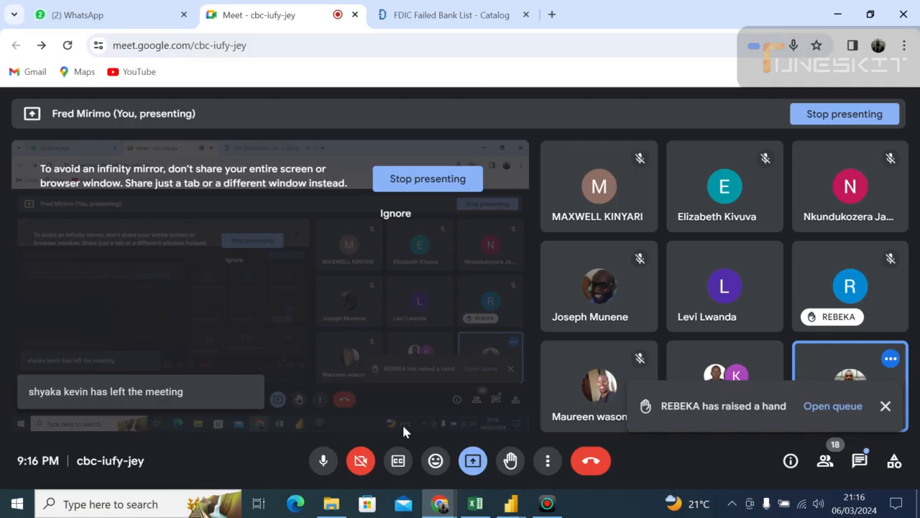
pyautogui.click(507, 504)
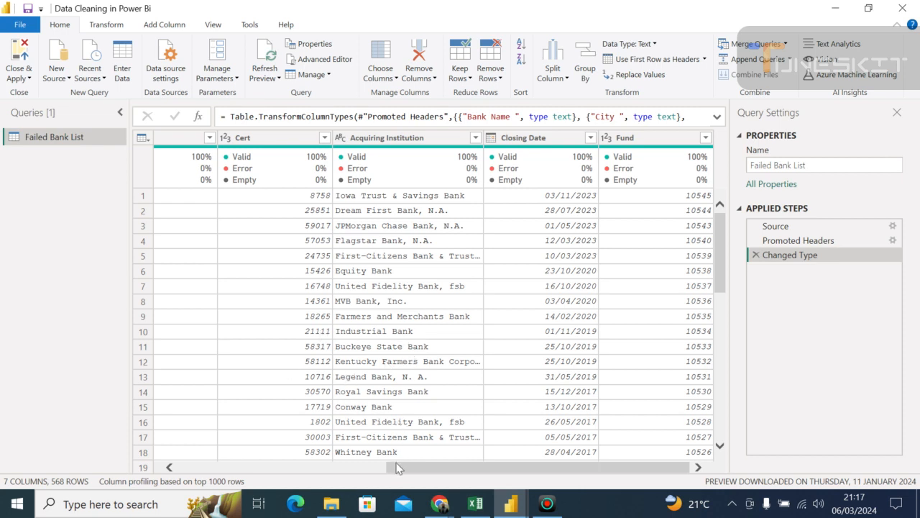
# - Examine the Failed Bank List columns from Bank Name to Fund and inspect sample City and State values
pyautogui.moveTo(399, 469); pyautogui.dragTo(151, 464)
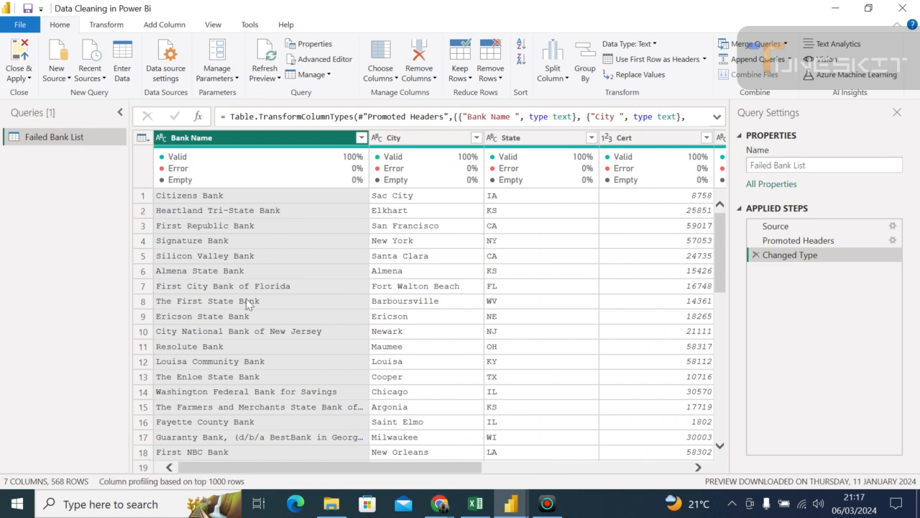
pyautogui.click(445, 243)
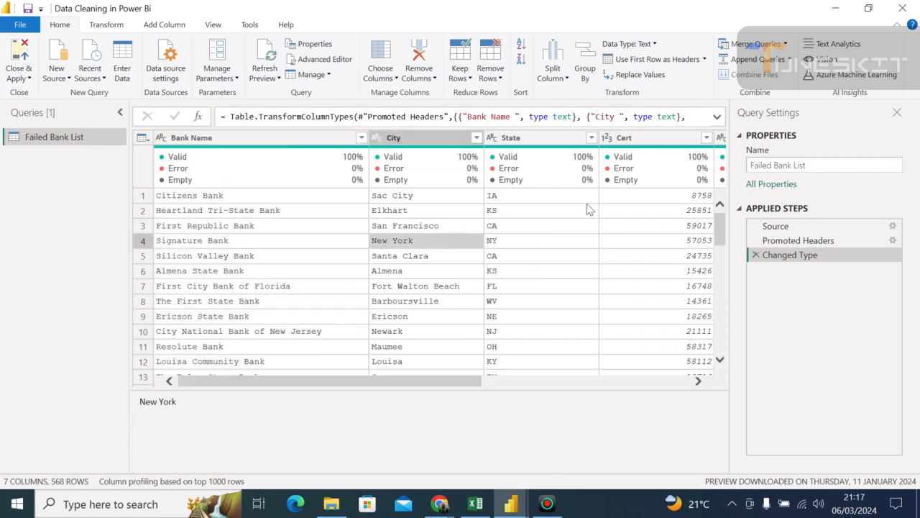
pyautogui.moveTo(721, 238); pyautogui.dragTo(721, 209)
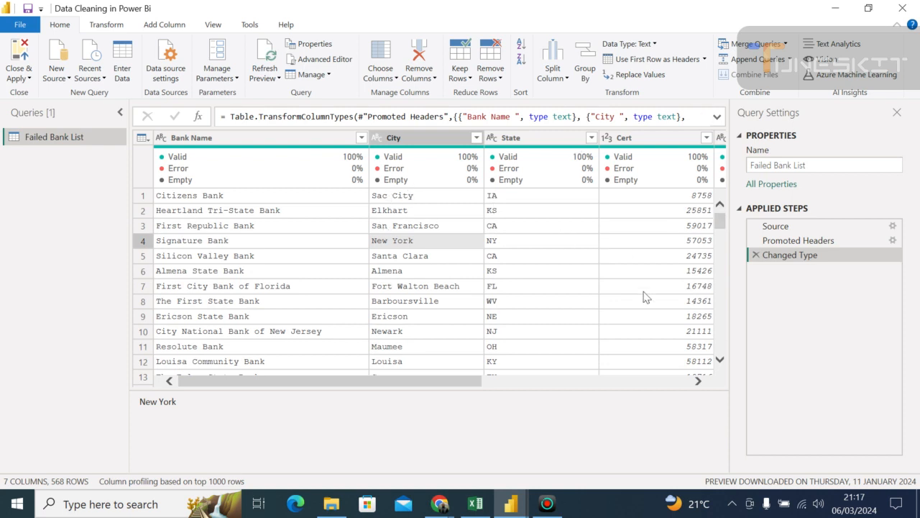
pyautogui.click(698, 381)
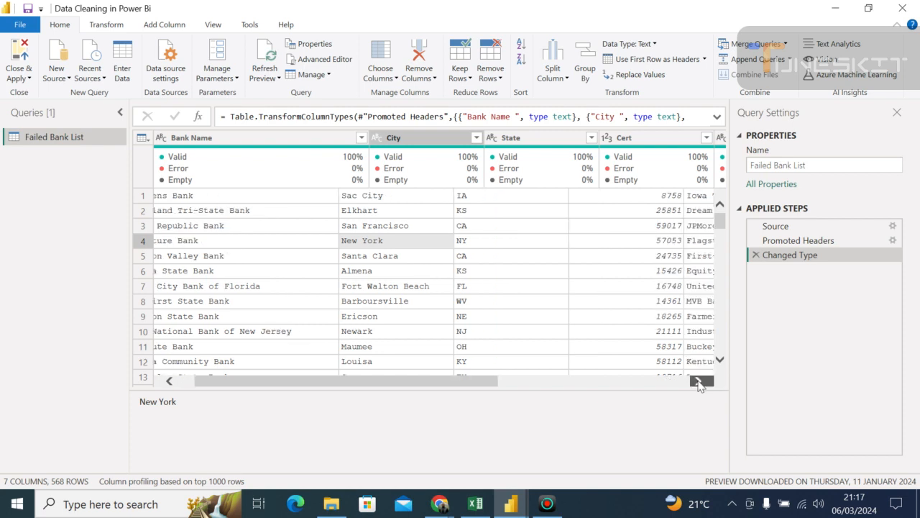
pyautogui.click(698, 381)
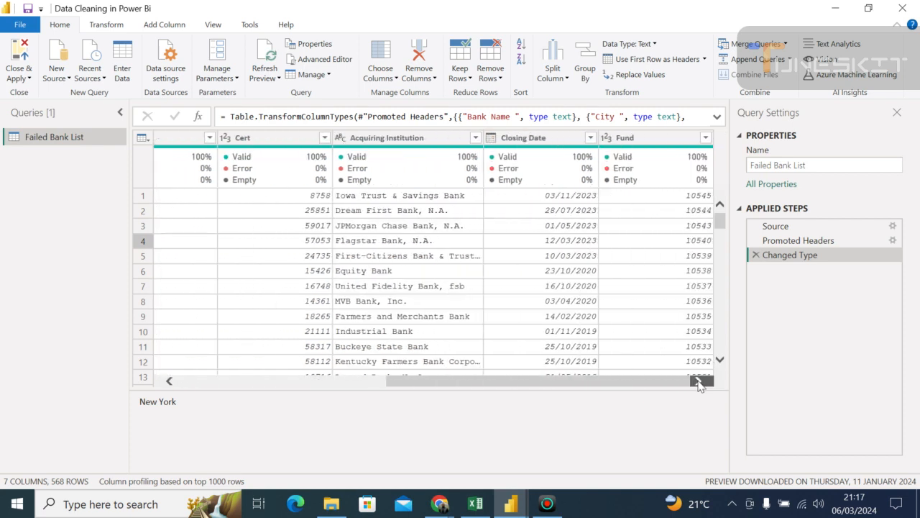
pyautogui.moveTo(673, 386); pyautogui.dragTo(397, 343)
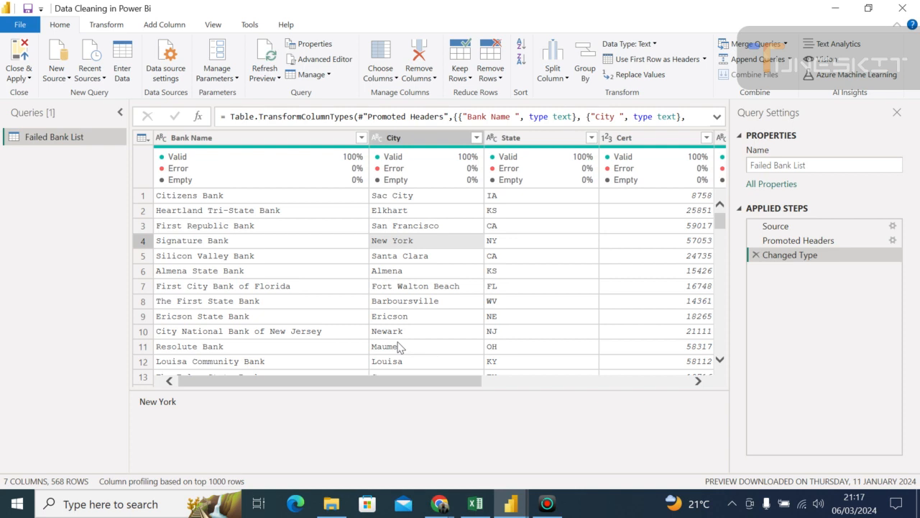
pyautogui.click(240, 140)
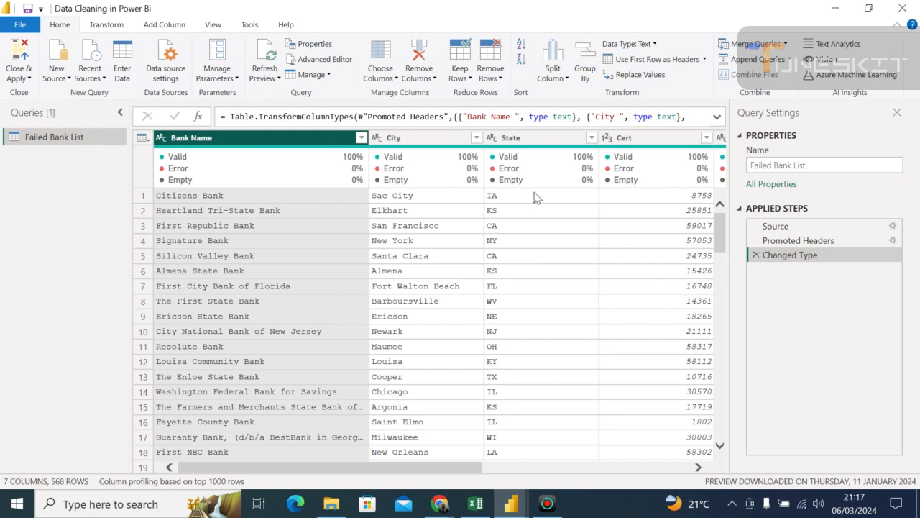
pyautogui.click(534, 210)
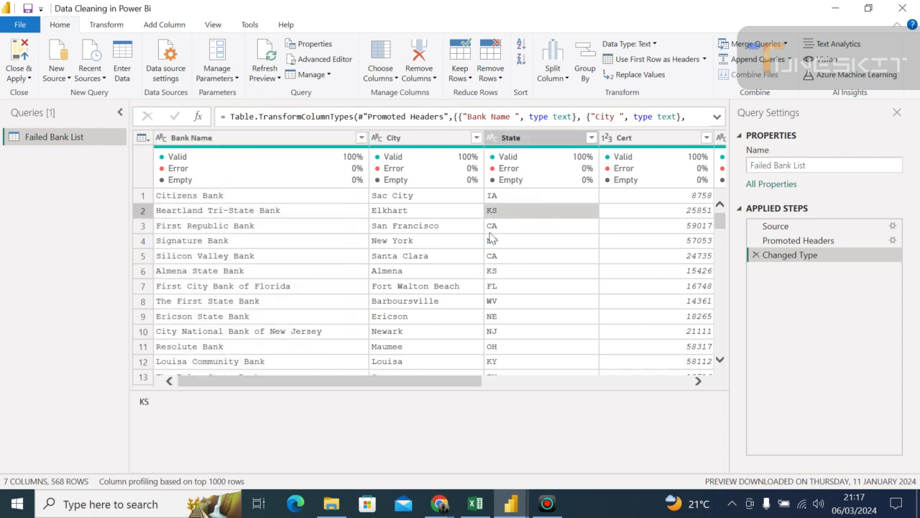
# - Keep only the Bank Name, City, State and Closing Date columns in the Failed Bank List table
pyautogui.click(396, 78)
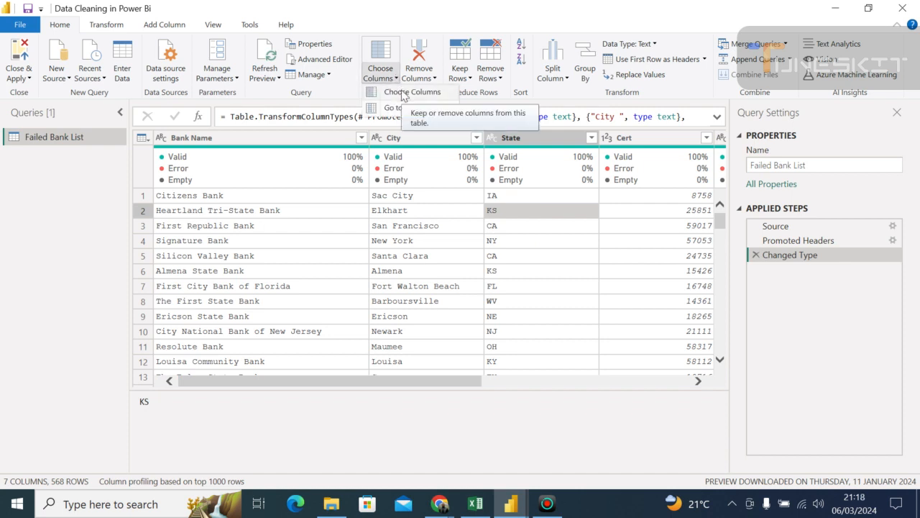
pyautogui.click(403, 92)
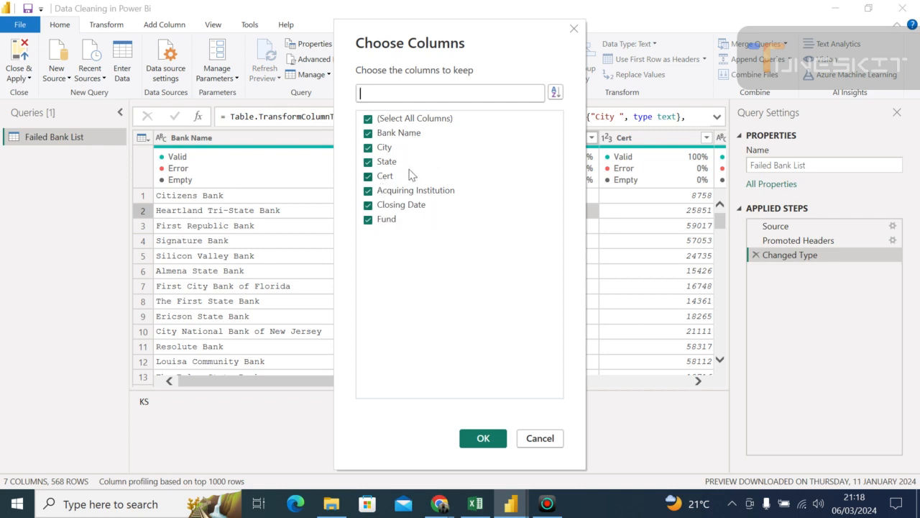
pyautogui.click(368, 120)
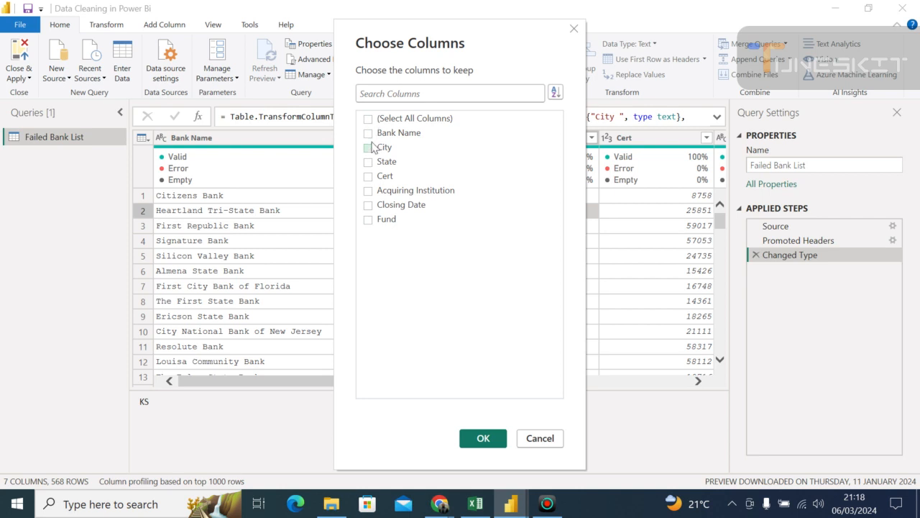
pyautogui.click(369, 133)
pyautogui.click(368, 148)
pyautogui.click(368, 163)
pyautogui.click(370, 207)
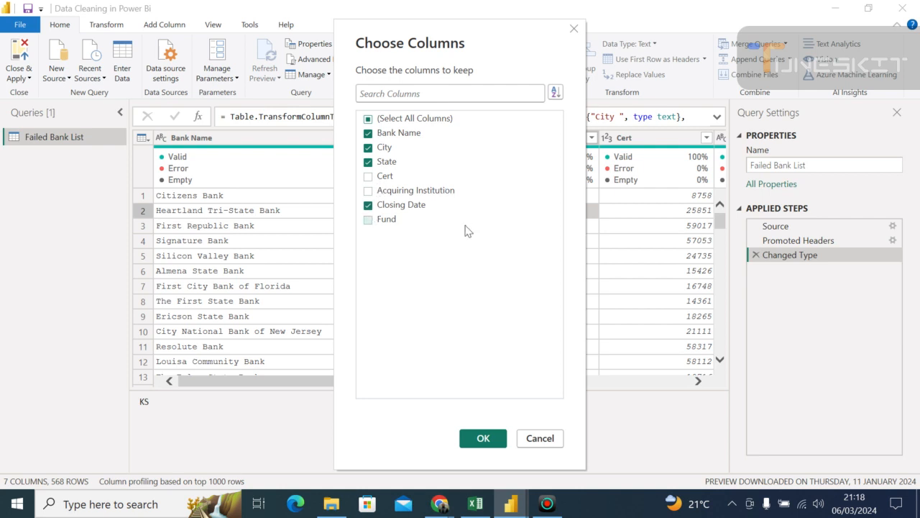
pyautogui.click(482, 439)
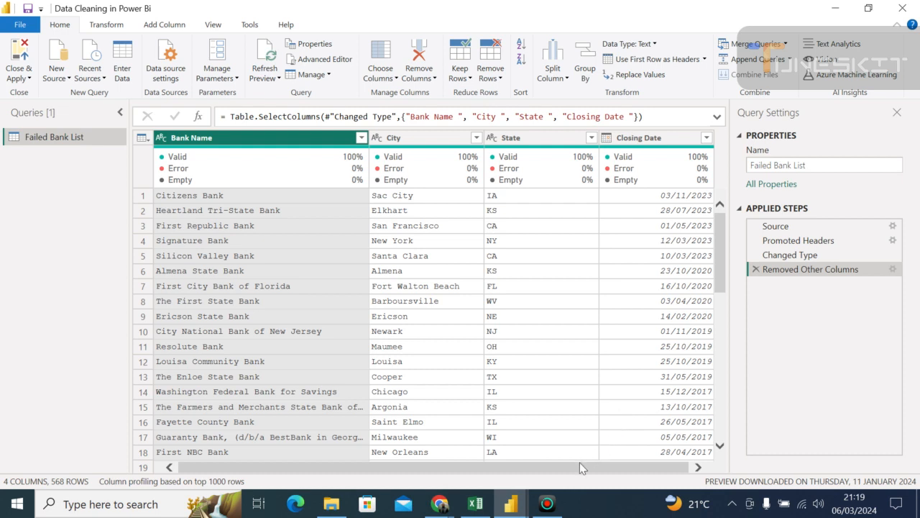
# - Look over the reduced table and delete the applied step that removed the other columns
pyautogui.moveTo(581, 467); pyautogui.dragTo(644, 486)
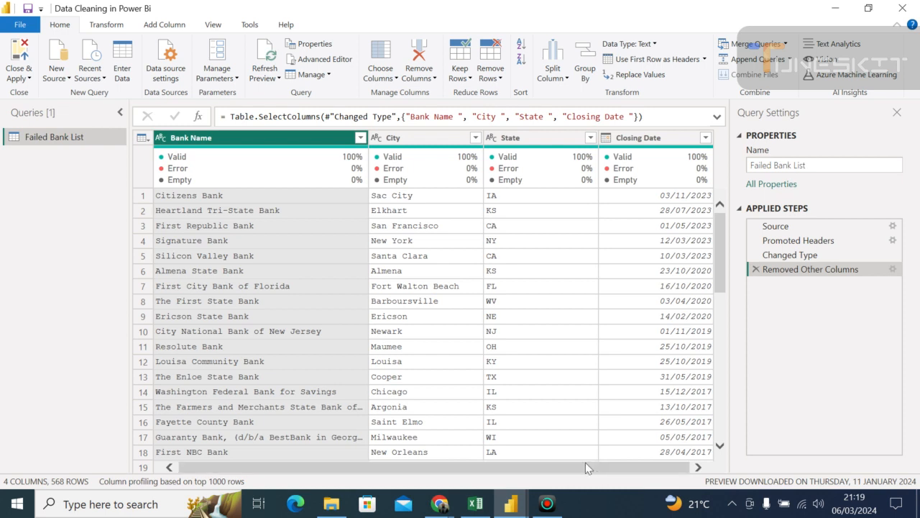
pyautogui.moveTo(586, 468); pyautogui.dragTo(542, 453)
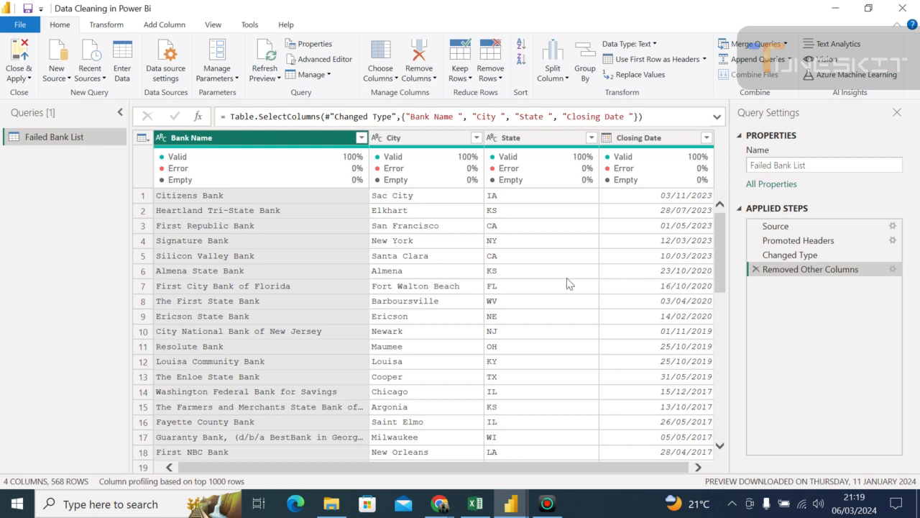
pyautogui.click(756, 270)
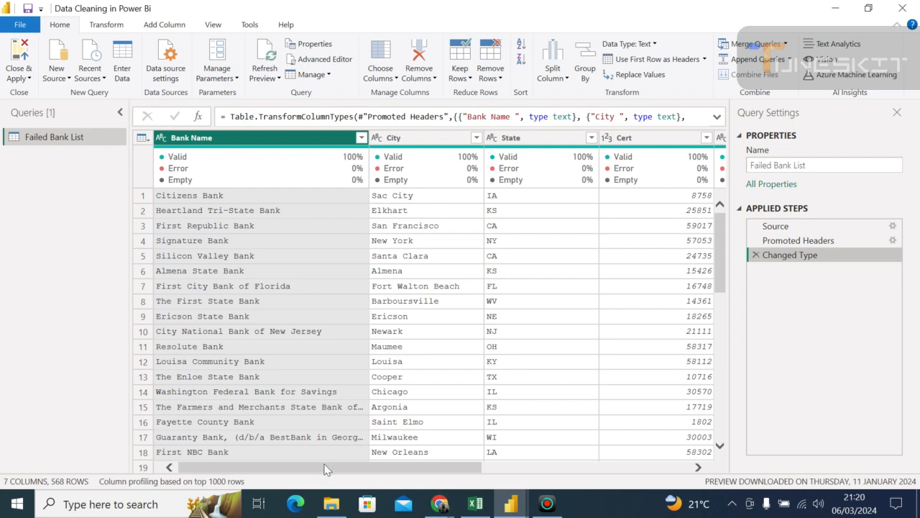
# - Review the full set of table columns and examine the data types available for the Bank Name column
pyautogui.moveTo(325, 467); pyautogui.dragTo(720, 442)
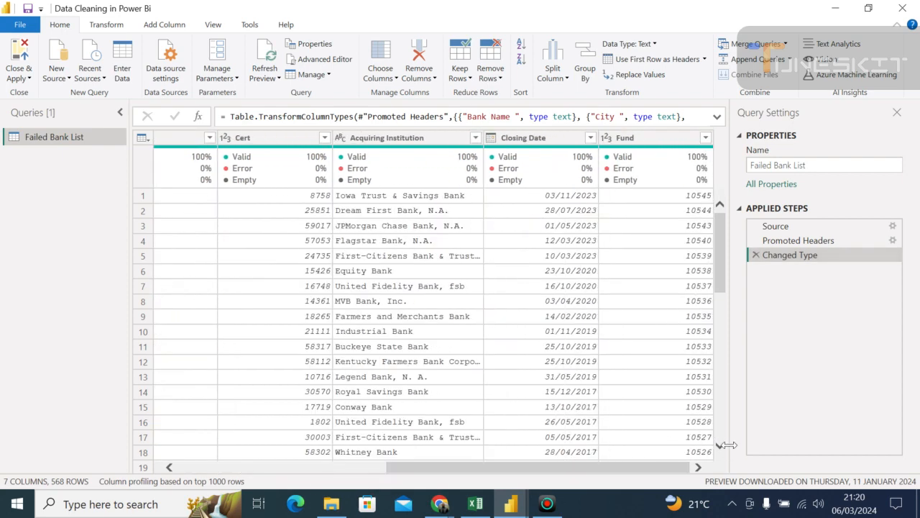
pyautogui.click(644, 460)
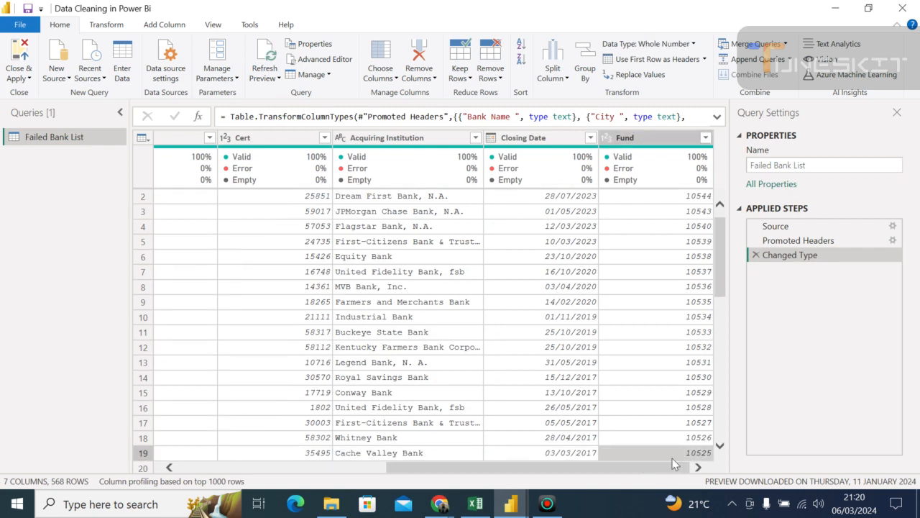
pyautogui.moveTo(636, 379); pyautogui.dragTo(335, 372)
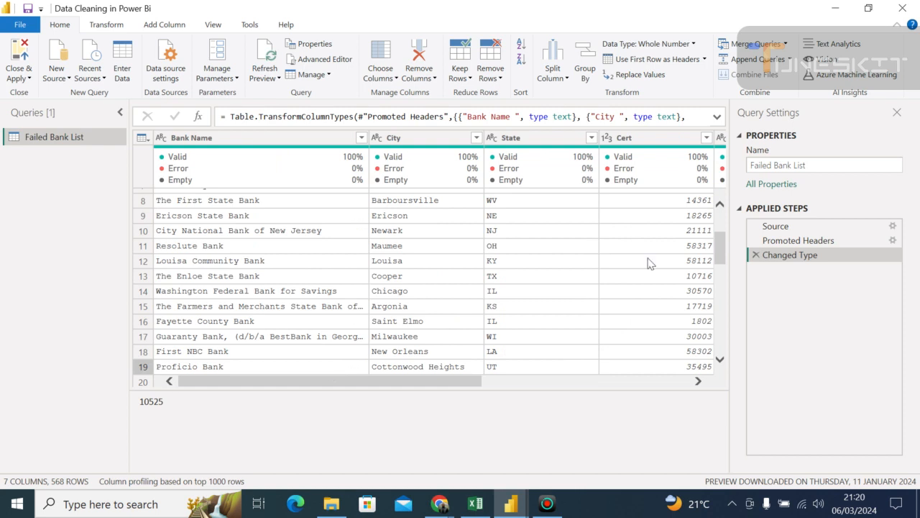
pyautogui.moveTo(721, 242); pyautogui.dragTo(719, 198)
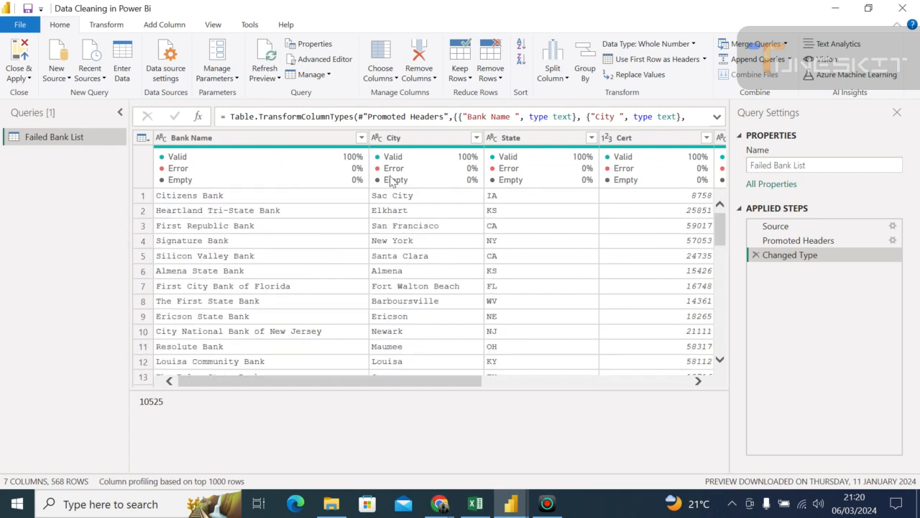
pyautogui.moveTo(189, 146)
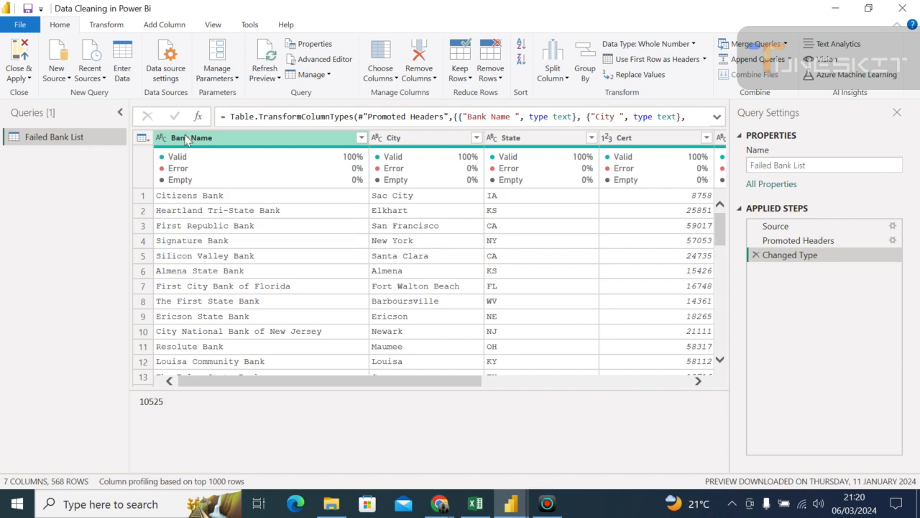
pyautogui.click(159, 141)
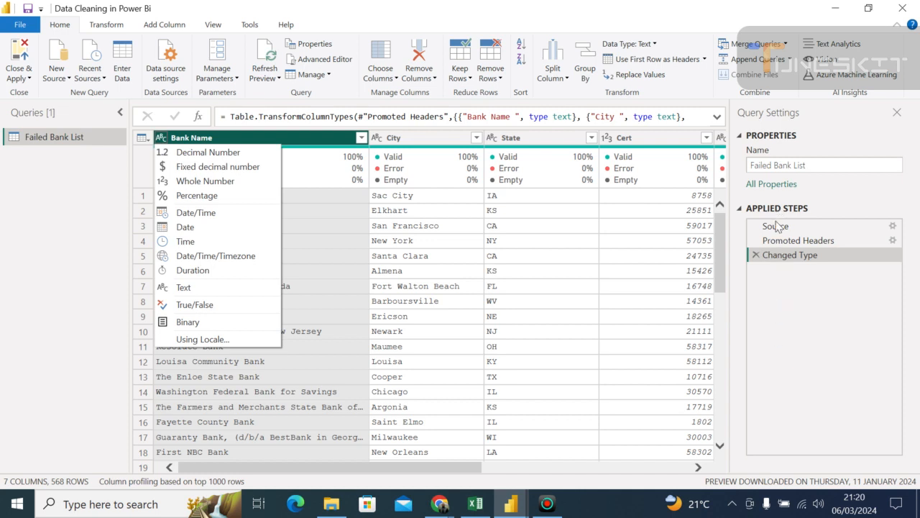
pyautogui.click(769, 282)
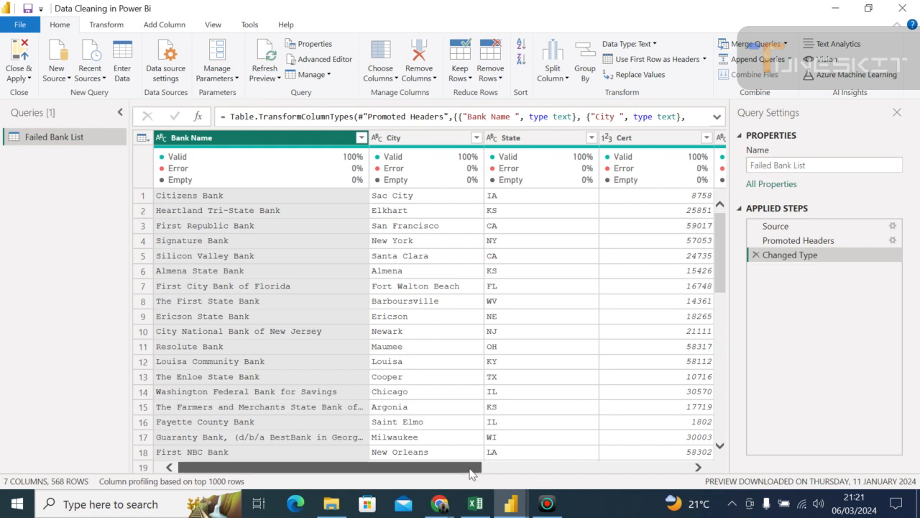
# - Keep only the Bank Name, City, State and Closing Date columns in the Failed Bank List query
pyautogui.moveTo(471, 472); pyautogui.dragTo(721, 466)
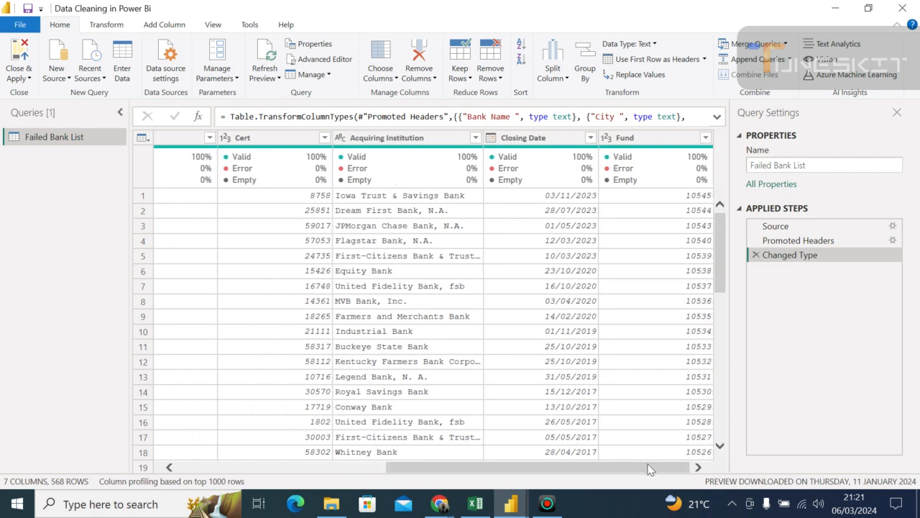
pyautogui.moveTo(588, 474); pyautogui.dragTo(325, 464)
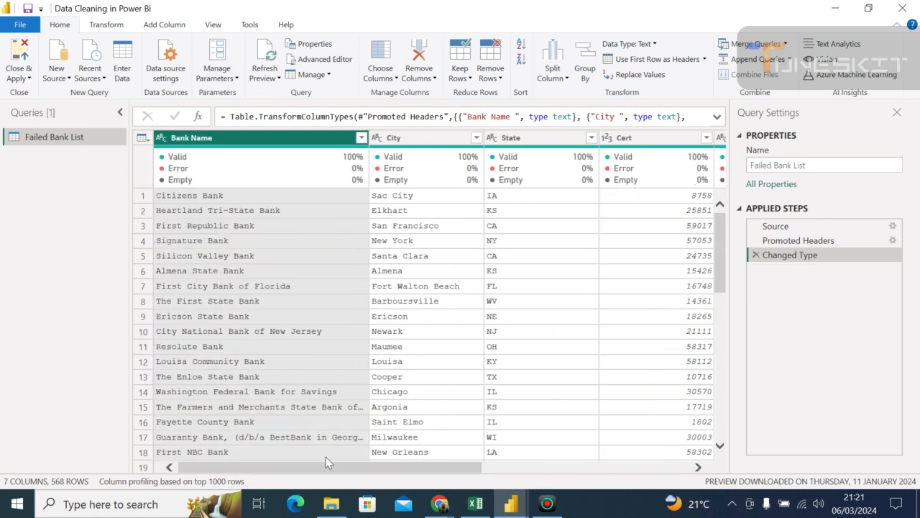
pyautogui.click(397, 79)
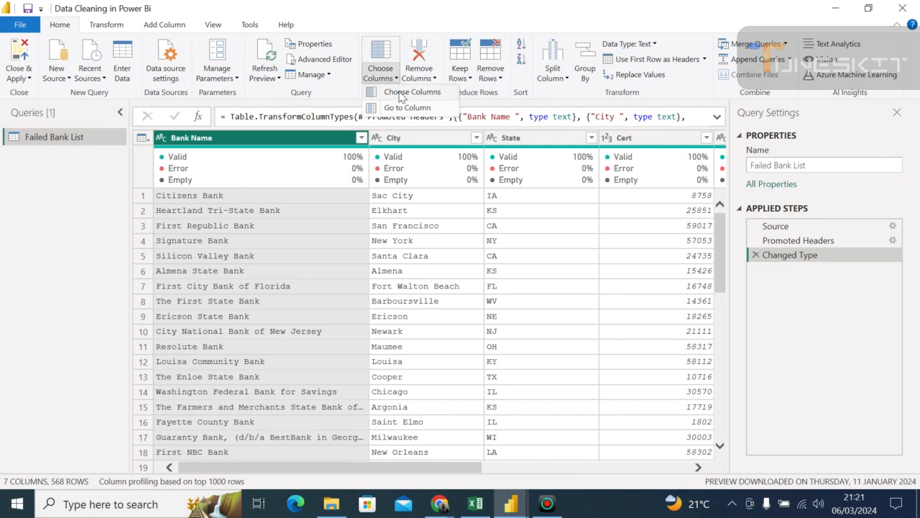
pyautogui.click(399, 98)
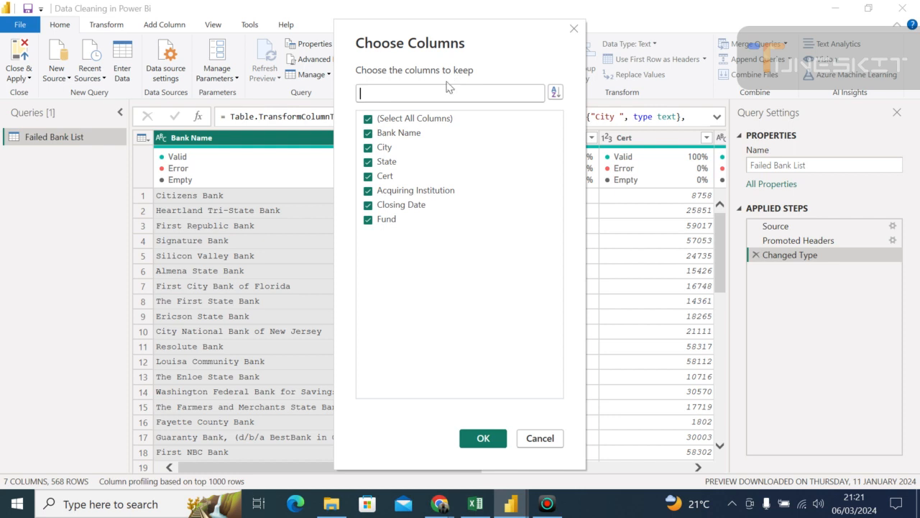
pyautogui.click(368, 118)
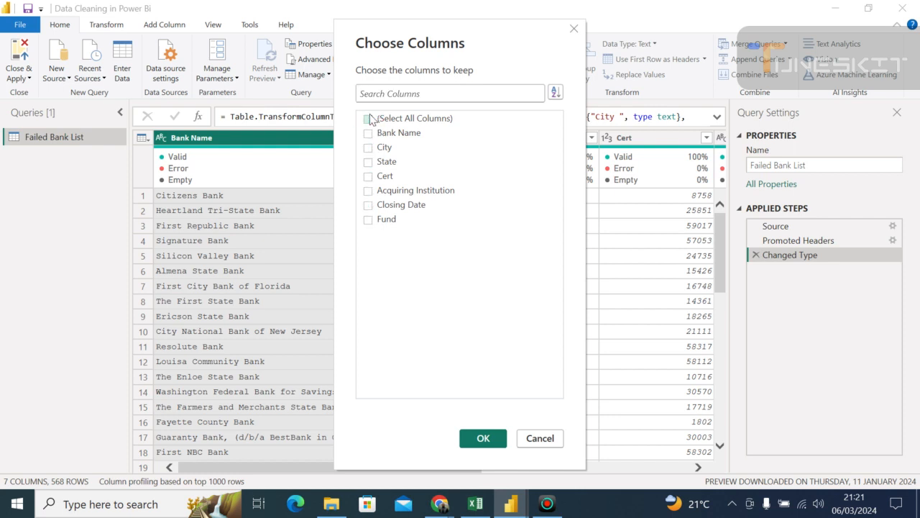
pyautogui.click(370, 135)
pyautogui.click(369, 148)
pyautogui.click(370, 163)
pyautogui.click(483, 439)
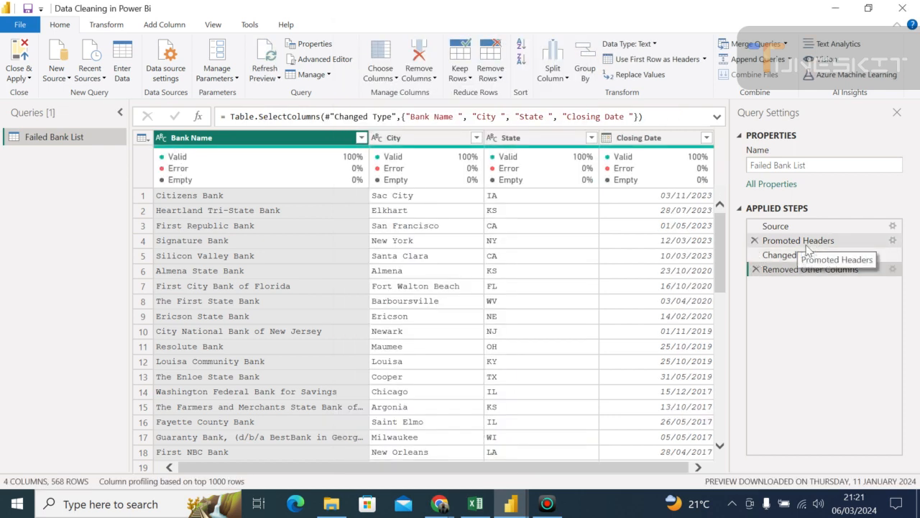
# - Delete the Removed Other Columns applied step and hide the query settings
pyautogui.click(756, 270)
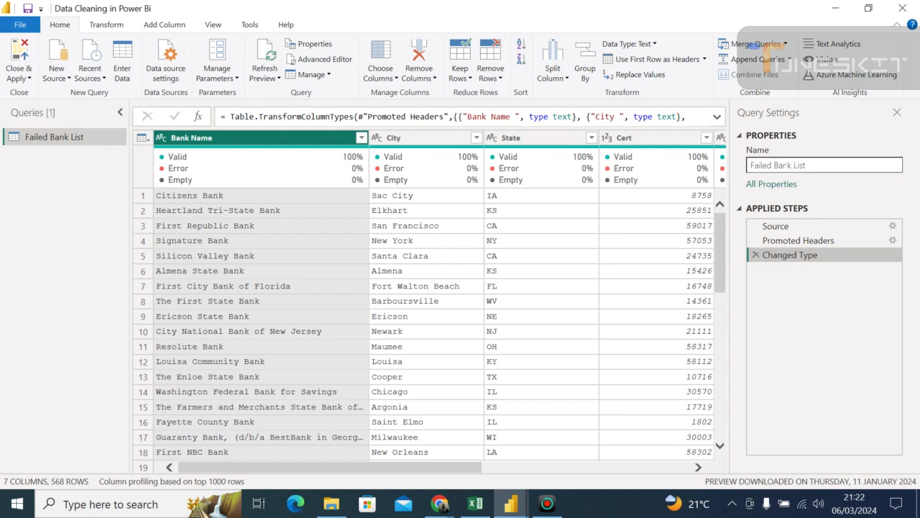
pyautogui.click(897, 113)
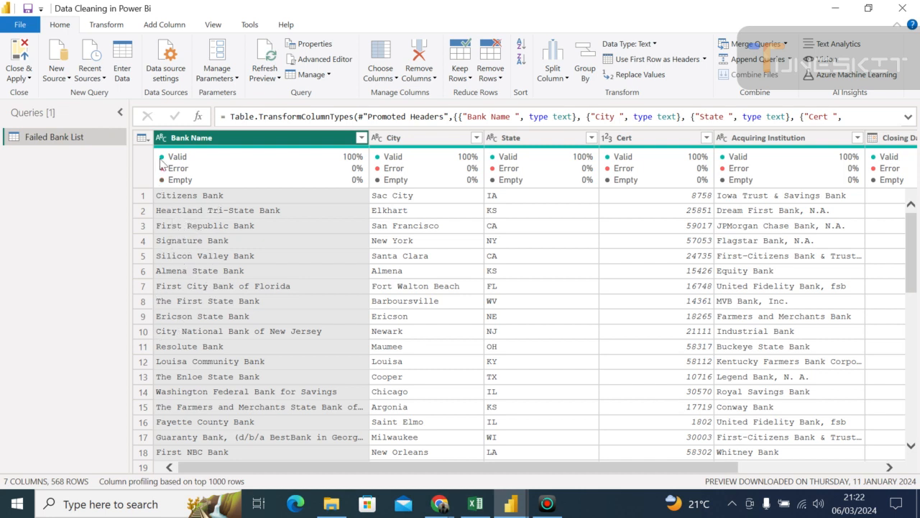
# - Set the data type of the Bank Name, City and State columns to Text
pyautogui.click(161, 138)
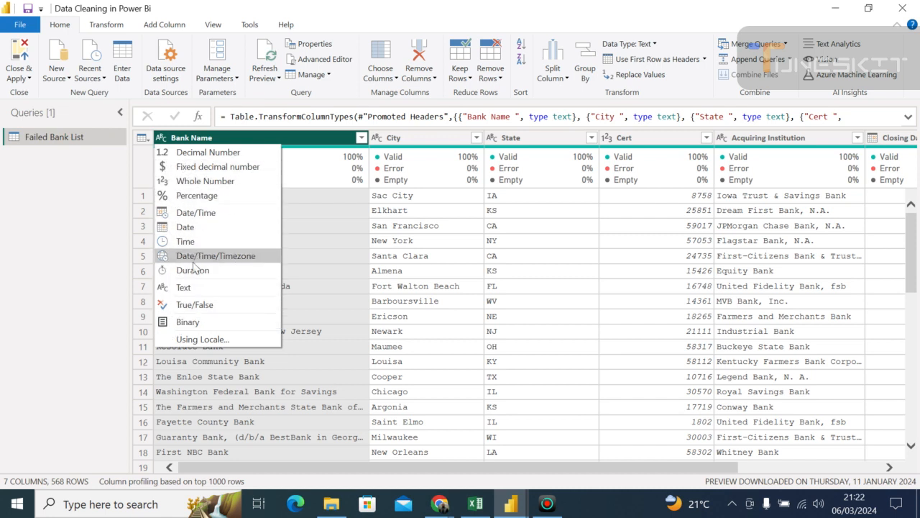
pyautogui.click(192, 288)
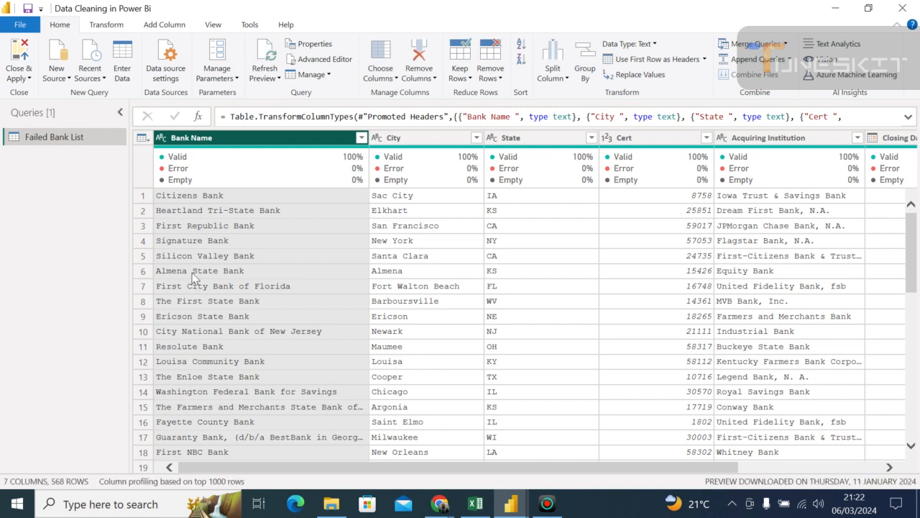
pyautogui.click(379, 139)
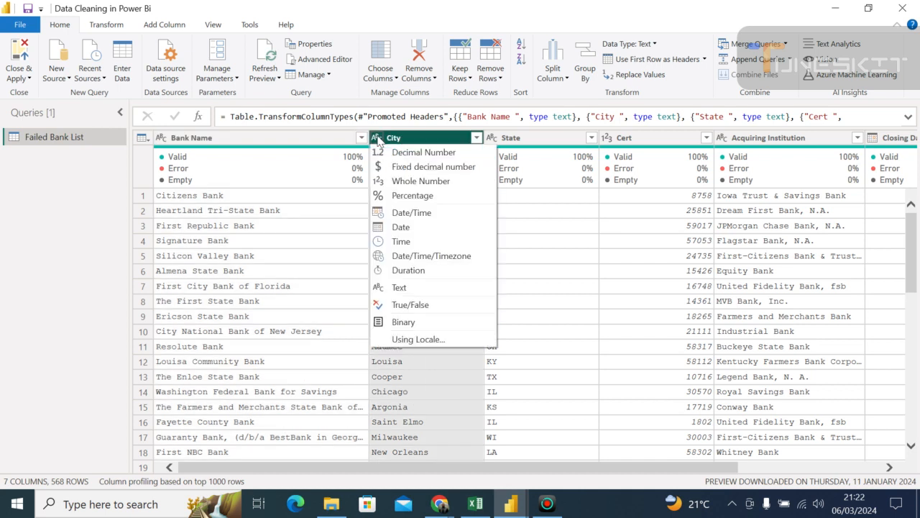
pyautogui.click(387, 289)
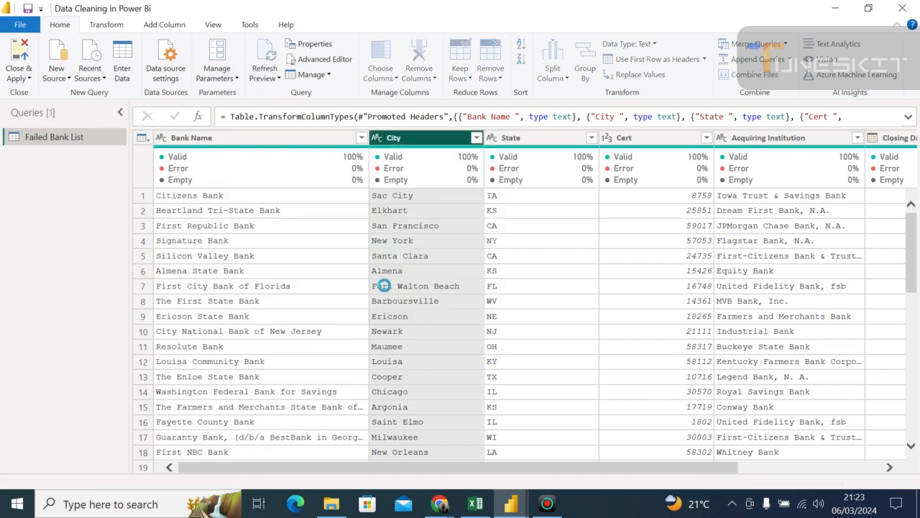
pyautogui.click(492, 139)
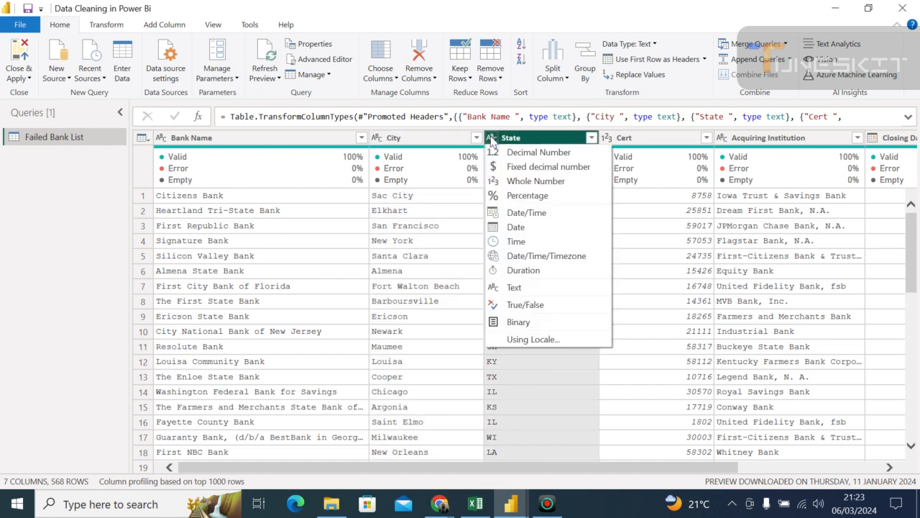
pyautogui.click(512, 287)
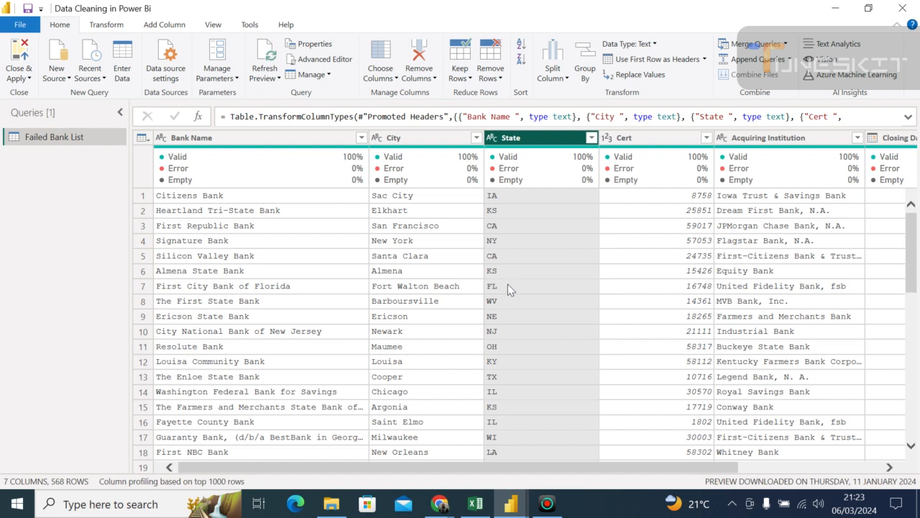
# - Set the Cert column's data type to Whole Number
pyautogui.click(676, 247)
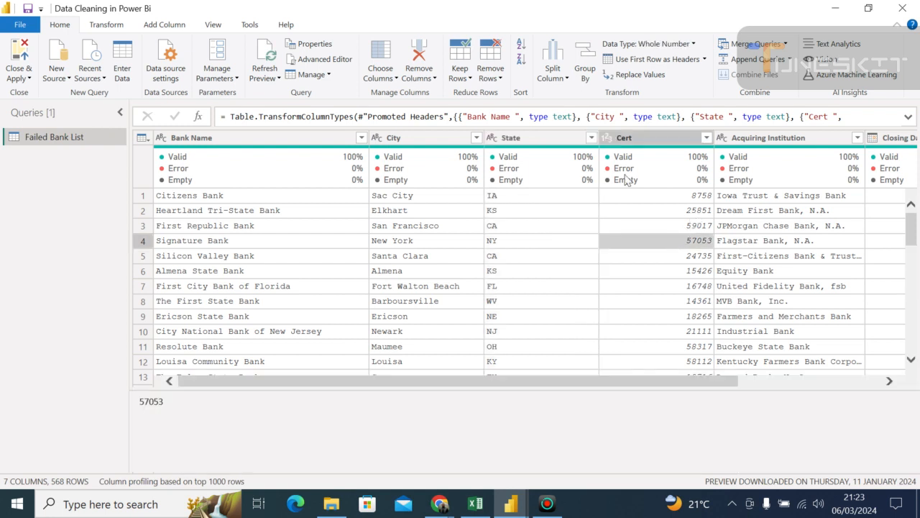
pyautogui.click(606, 139)
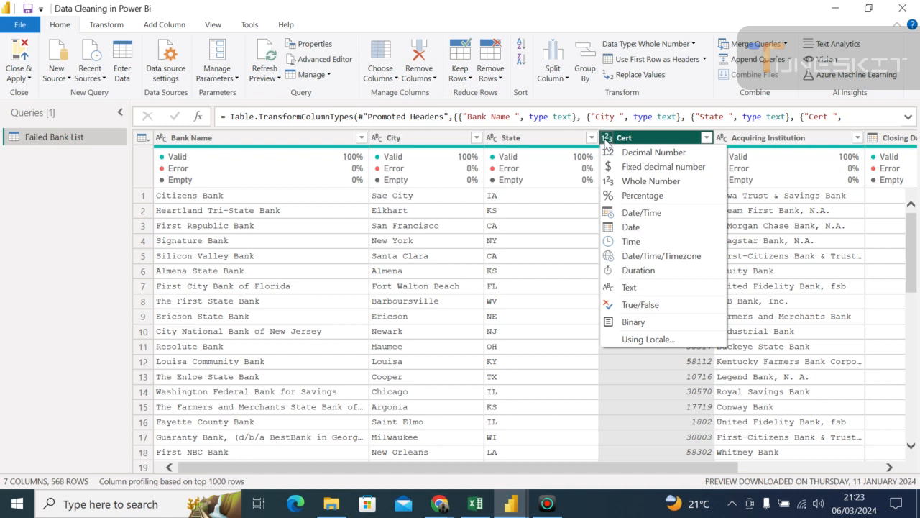
pyautogui.click(622, 180)
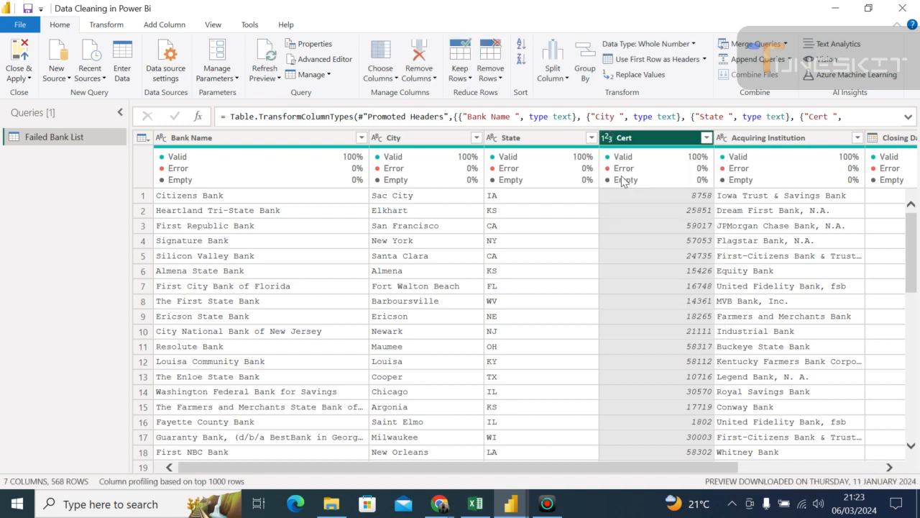
# - Change the Cert column's data type to Text, replacing the current type conversion
pyautogui.click(607, 139)
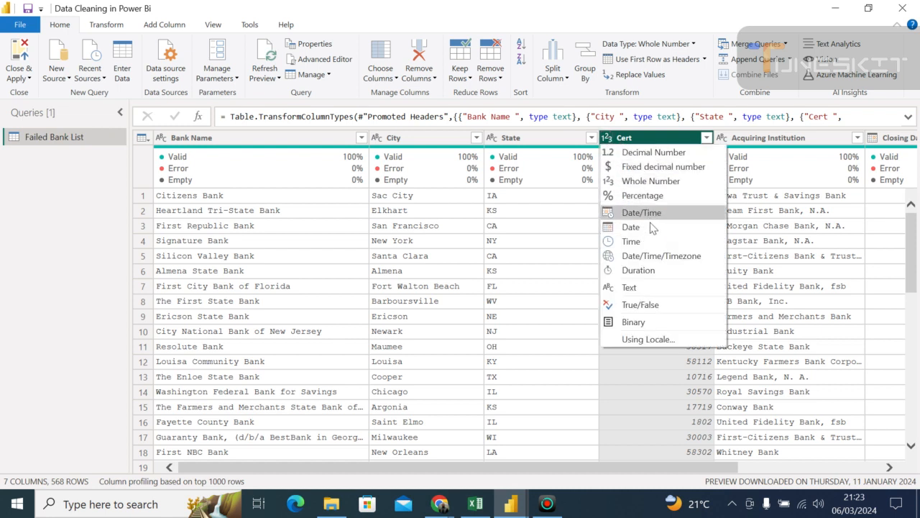
pyautogui.click(631, 288)
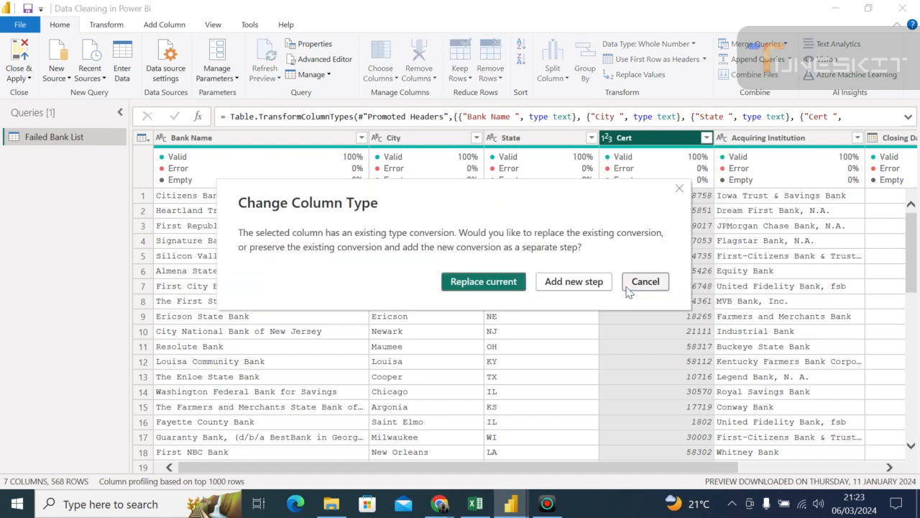
pyautogui.click(509, 284)
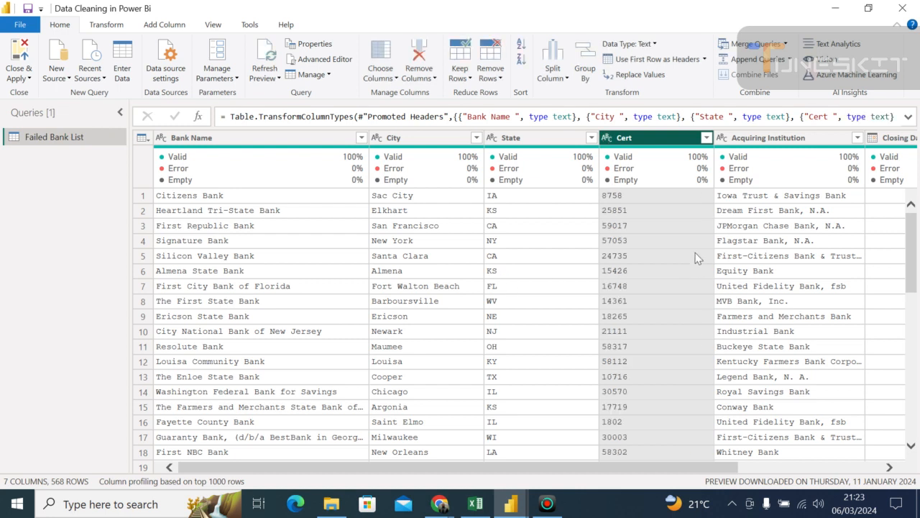
# - Show the query settings with the applied steps again
pyautogui.click(889, 469)
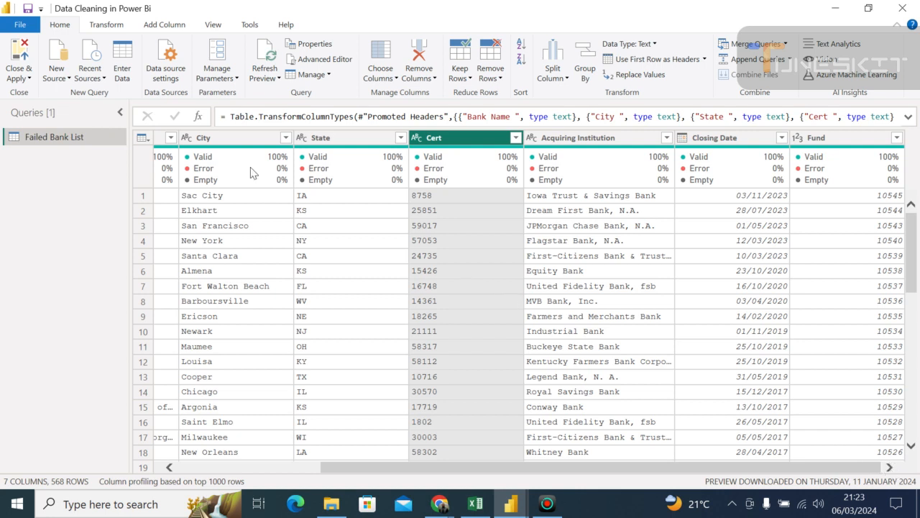
pyautogui.click(166, 81)
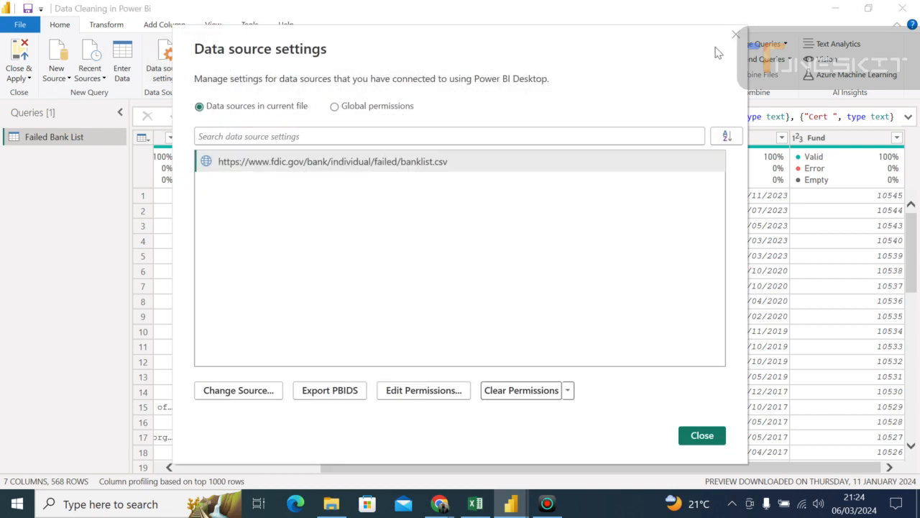
pyautogui.click(737, 33)
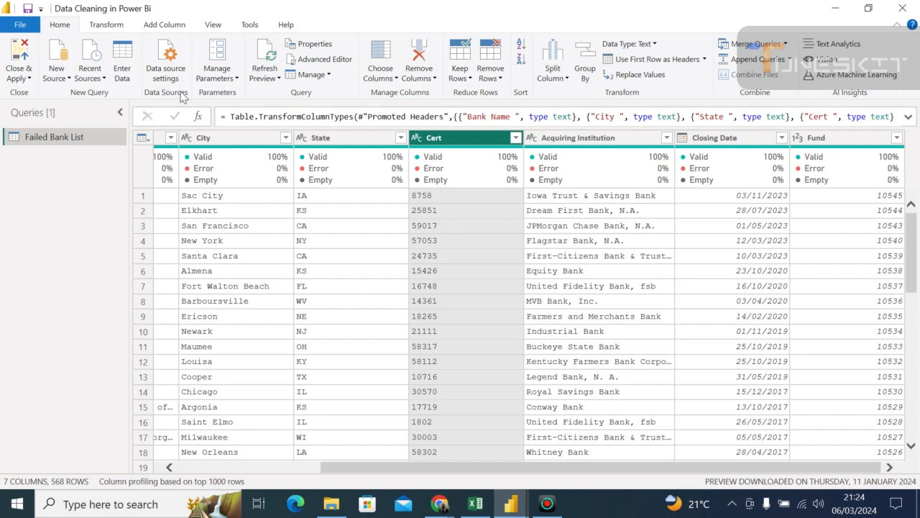
pyautogui.click(213, 27)
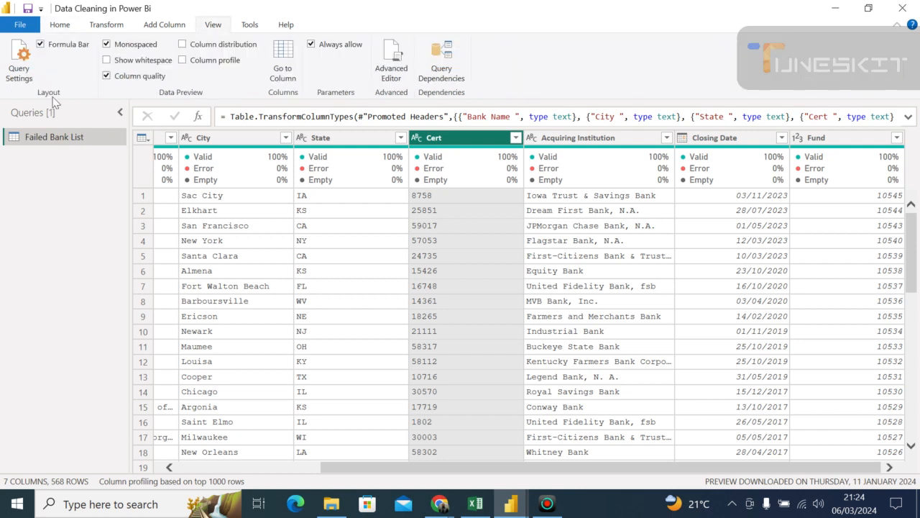
pyautogui.click(19, 80)
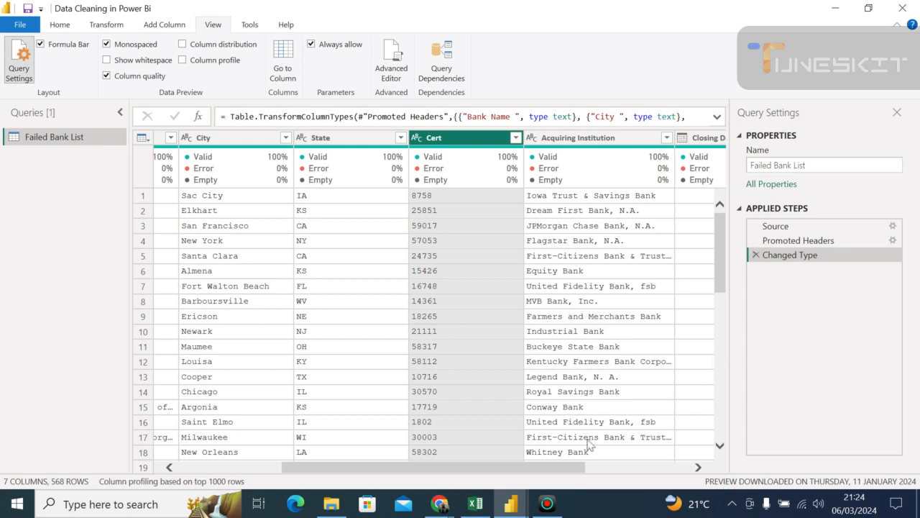
# - Set the Closing Date column's data type to Date
pyautogui.moveTo(565, 471); pyautogui.dragTo(680, 476)
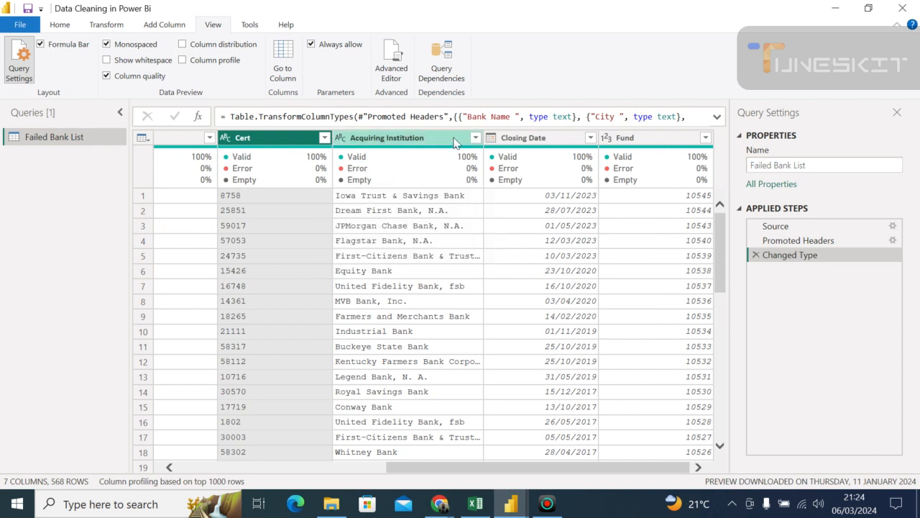
pyautogui.moveTo(506, 155)
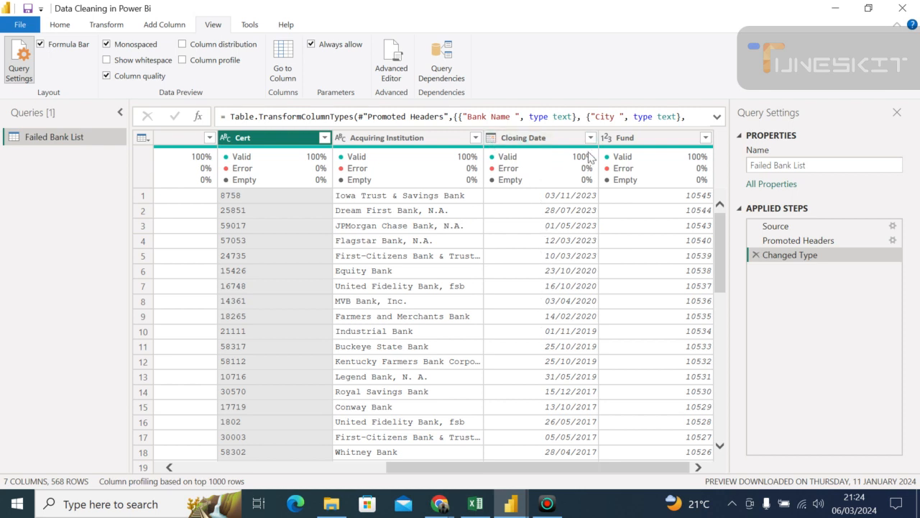
pyautogui.click(491, 138)
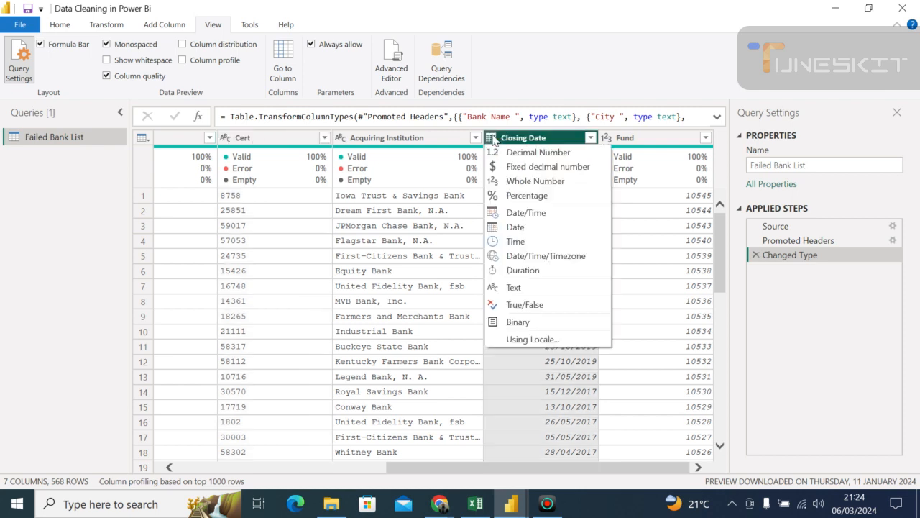
pyautogui.click(510, 228)
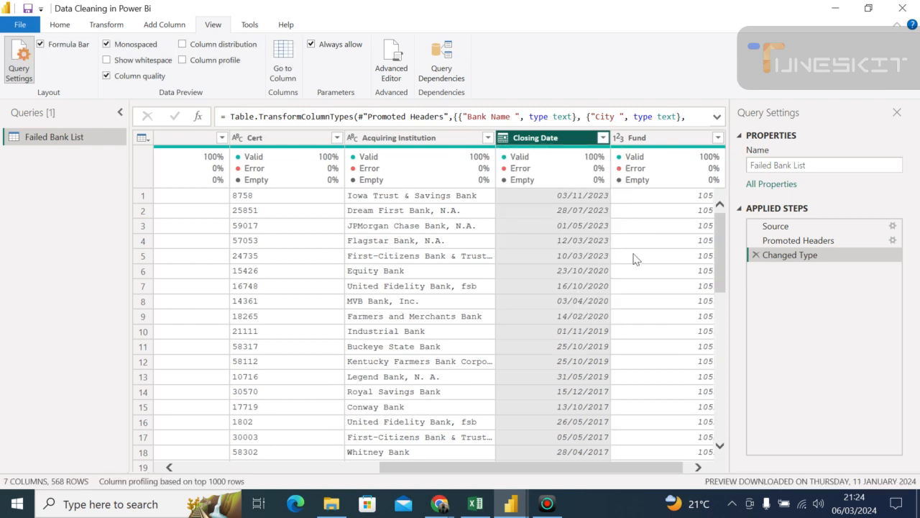
# - Review the Fund column, inspect the second row's Closing Date value, and look over the table's first columns
pyautogui.moveTo(593, 469); pyautogui.dragTo(649, 472)
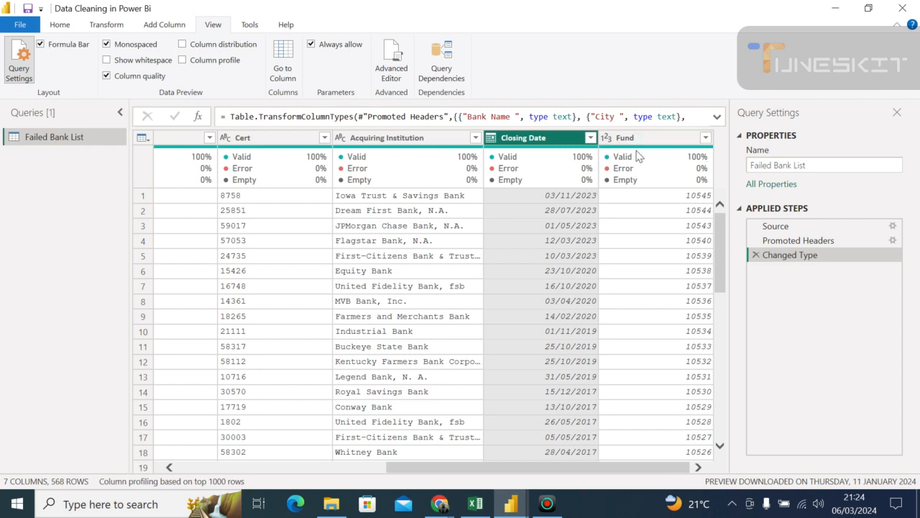
pyautogui.moveTo(637, 154)
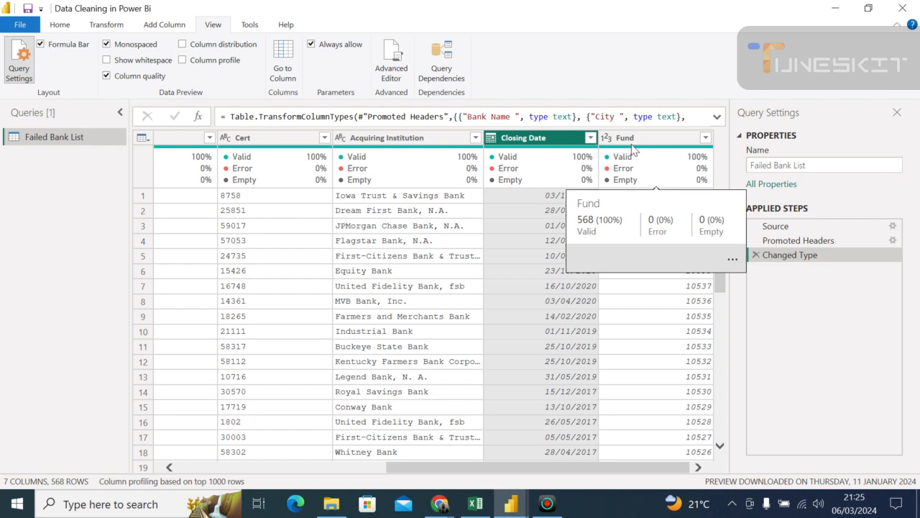
pyautogui.click(617, 141)
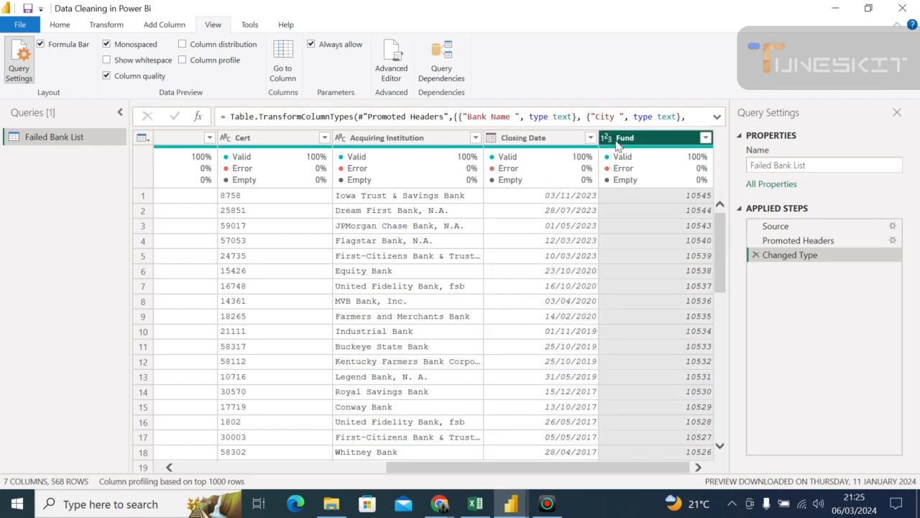
pyautogui.click(555, 216)
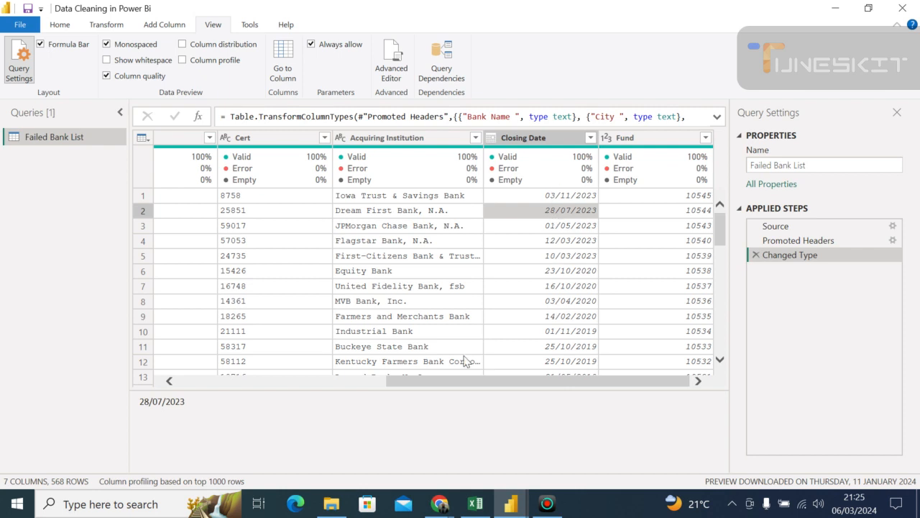
pyautogui.moveTo(413, 381); pyautogui.dragTo(173, 385)
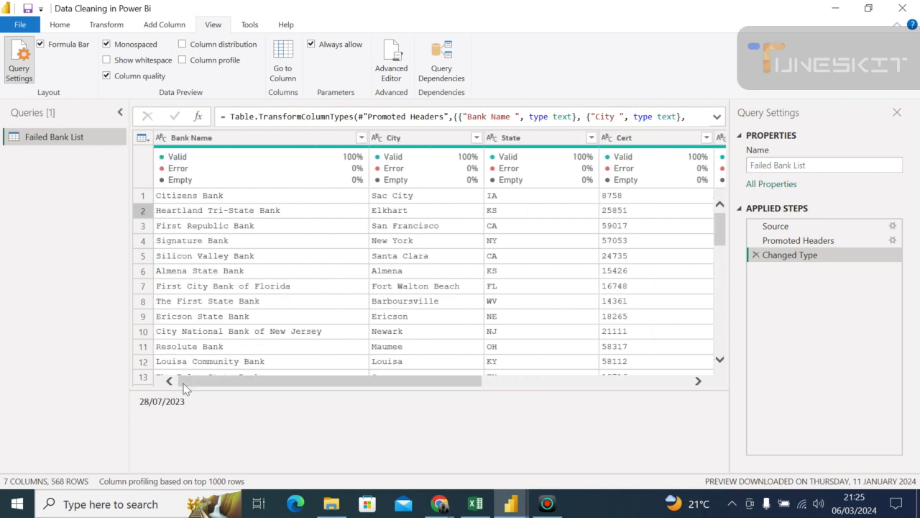
# - Select the Closing Date column, close the query settings, and look back over the table's first columns
pyautogui.moveTo(290, 381); pyautogui.dragTo(582, 386)
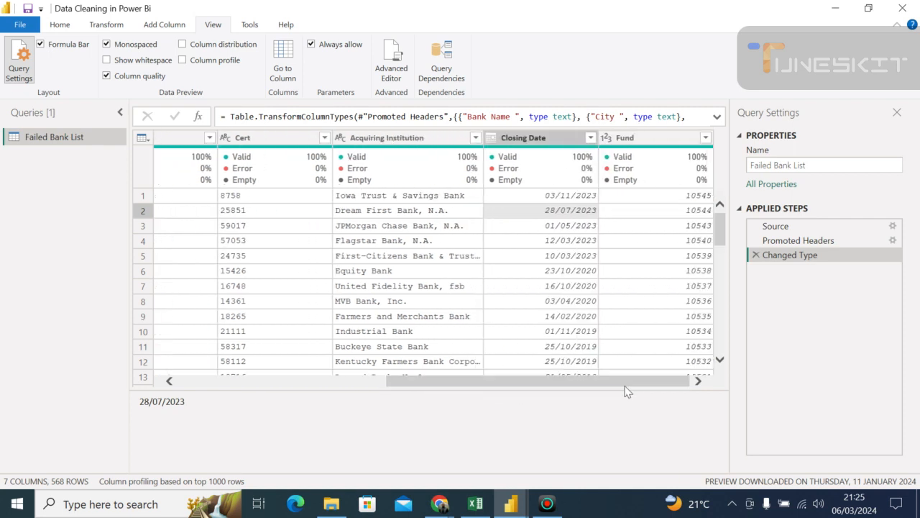
pyautogui.click(536, 138)
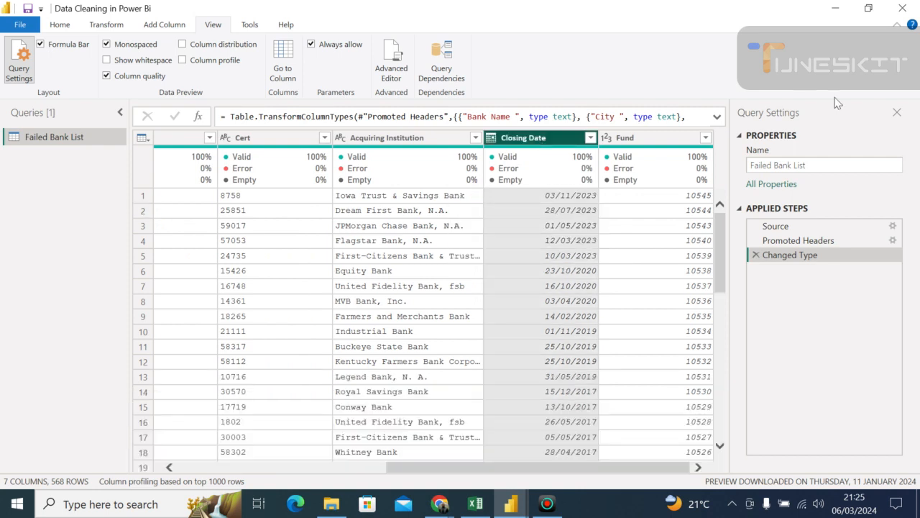
pyautogui.click(896, 112)
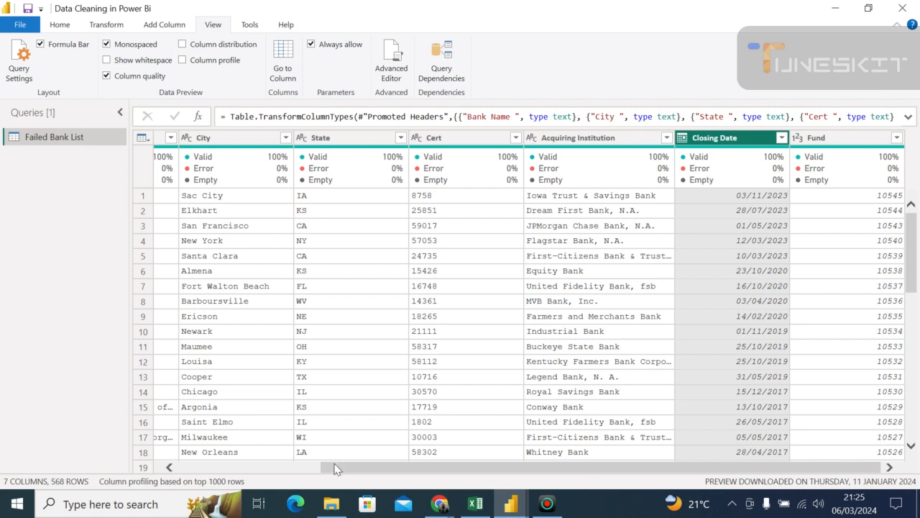
pyautogui.moveTo(335, 468); pyautogui.dragTo(154, 471)
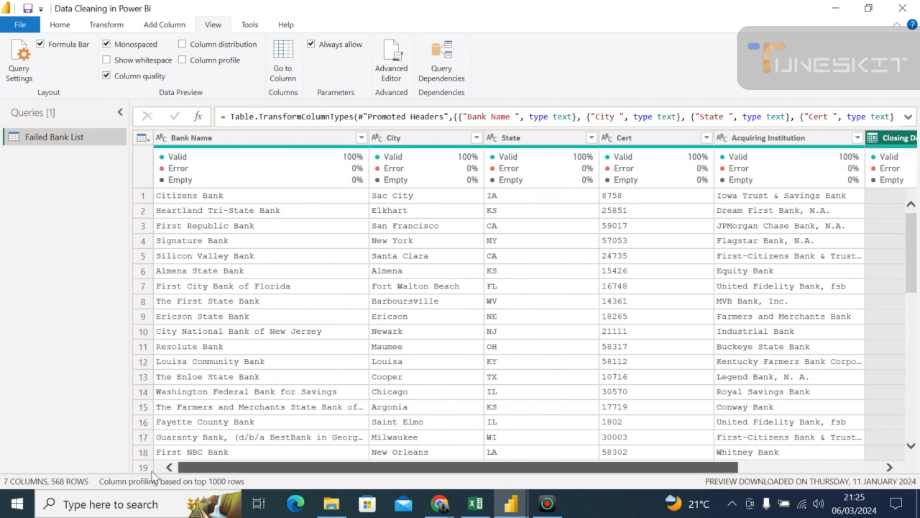
pyautogui.click(151, 469)
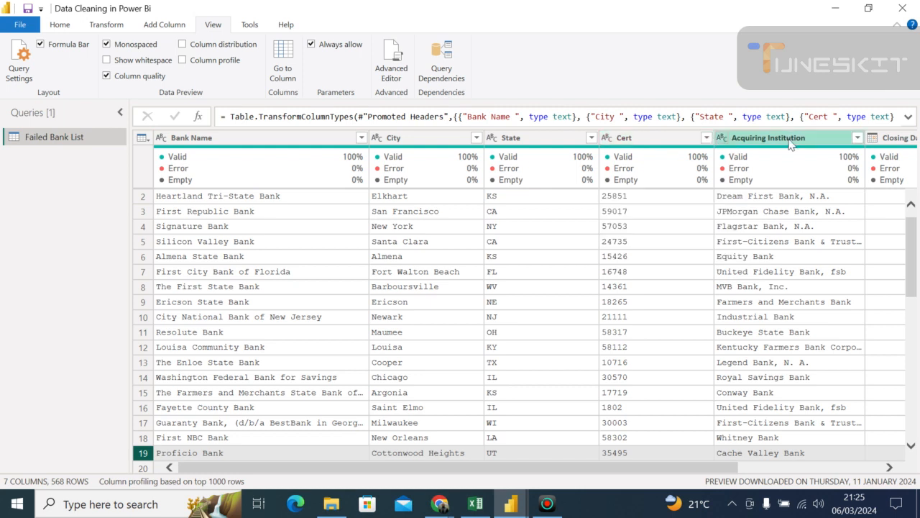
# - Set the Bank Name column's data type to Date, replacing the current type conversion
pyautogui.click(160, 138)
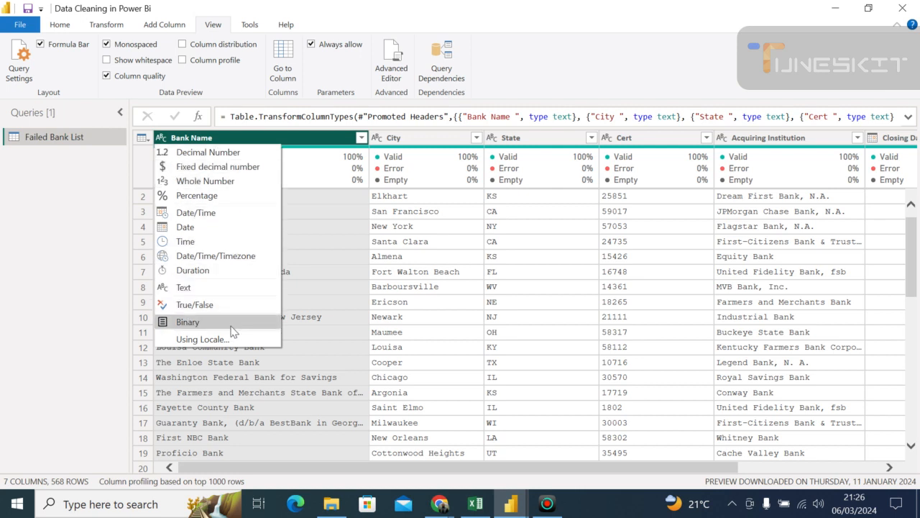
pyautogui.click(240, 216)
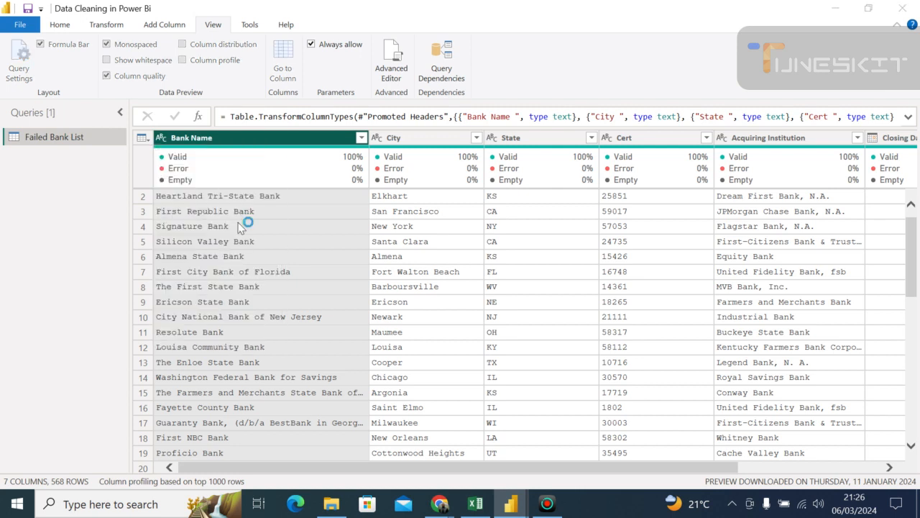
pyautogui.click(454, 282)
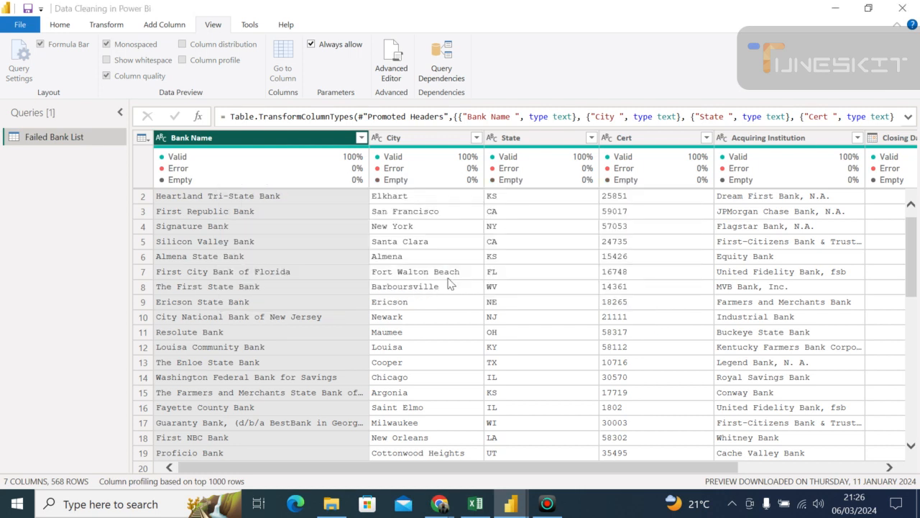
pyautogui.click(474, 270)
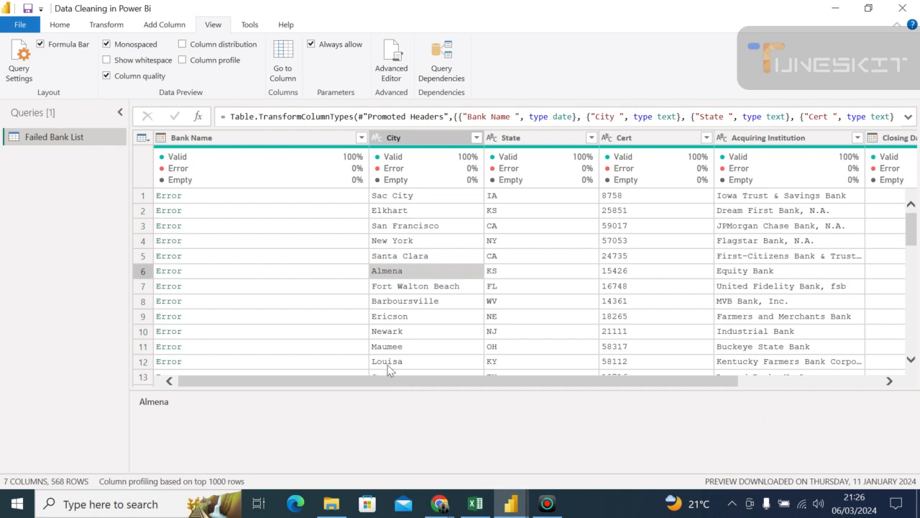
# - Examine the columns from Bank Name to Fund, and show the query settings with the applied steps
pyautogui.moveTo(378, 382); pyautogui.dragTo(320, 386)
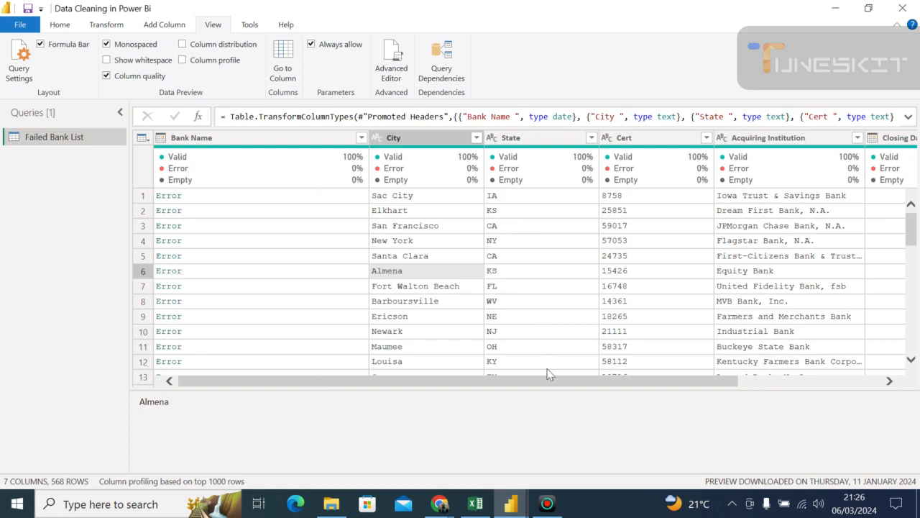
pyautogui.moveTo(549, 382); pyautogui.dragTo(890, 391)
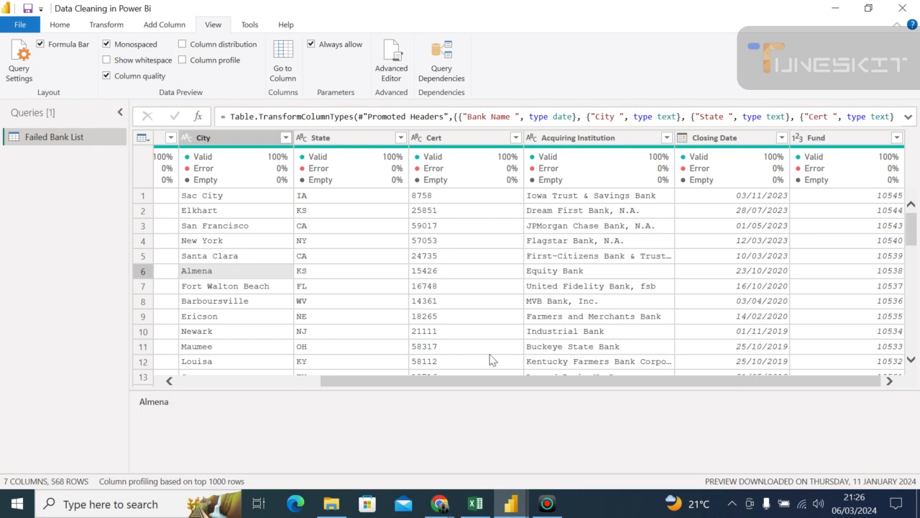
pyautogui.moveTo(482, 380); pyautogui.dragTo(267, 374)
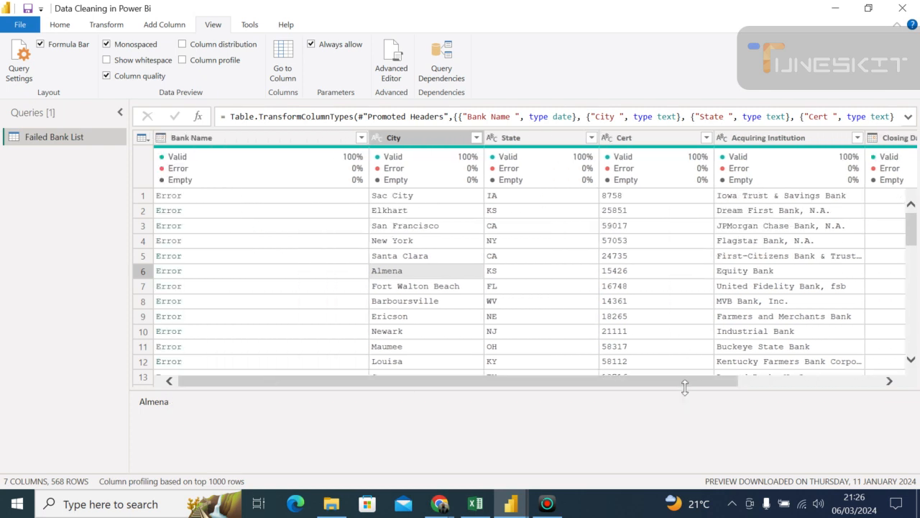
pyautogui.moveTo(688, 383); pyautogui.dragTo(881, 389)
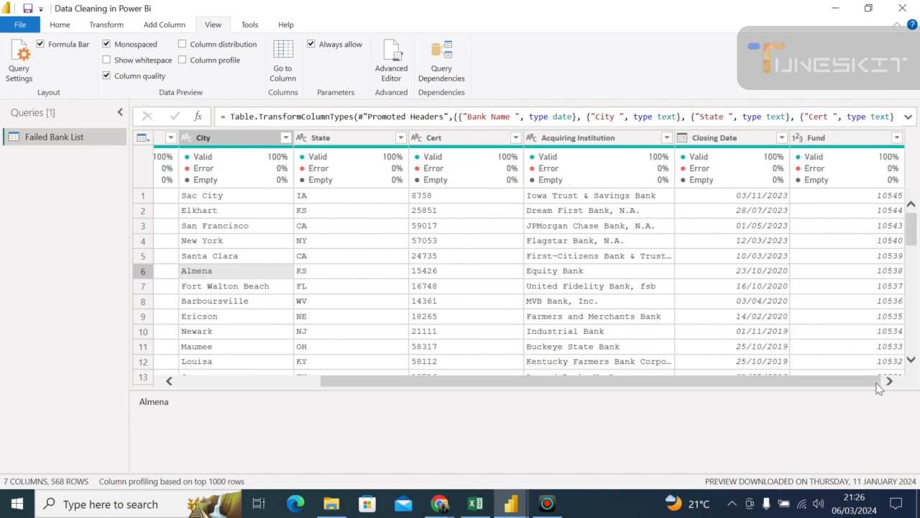
pyautogui.moveTo(878, 388); pyautogui.dragTo(749, 382)
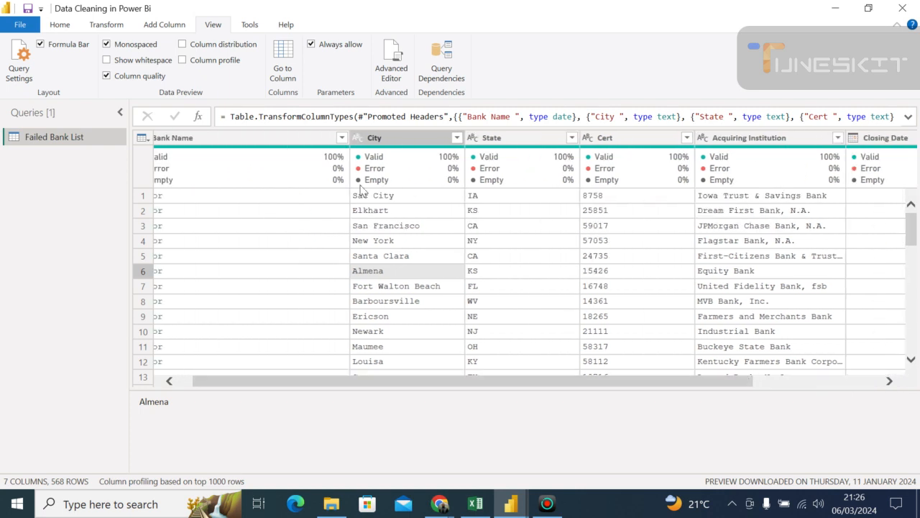
pyautogui.click(21, 73)
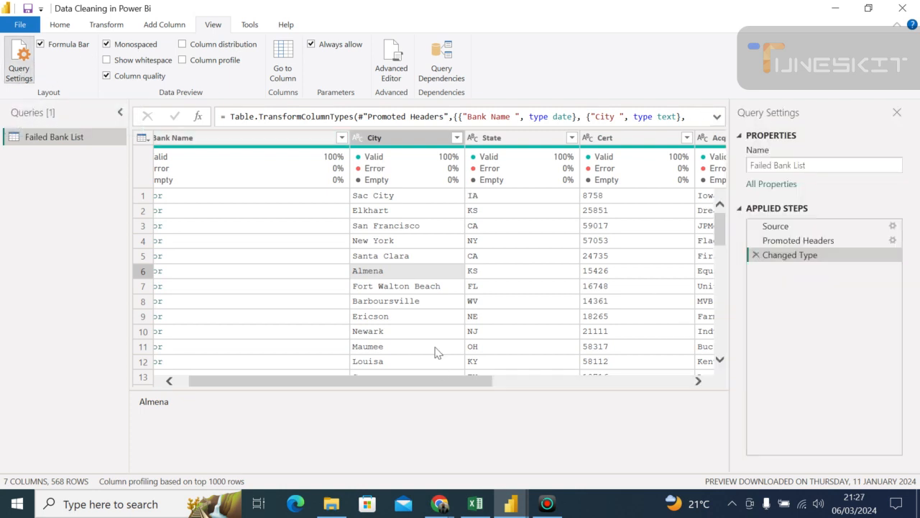
pyautogui.moveTo(434, 386); pyautogui.dragTo(721, 405)
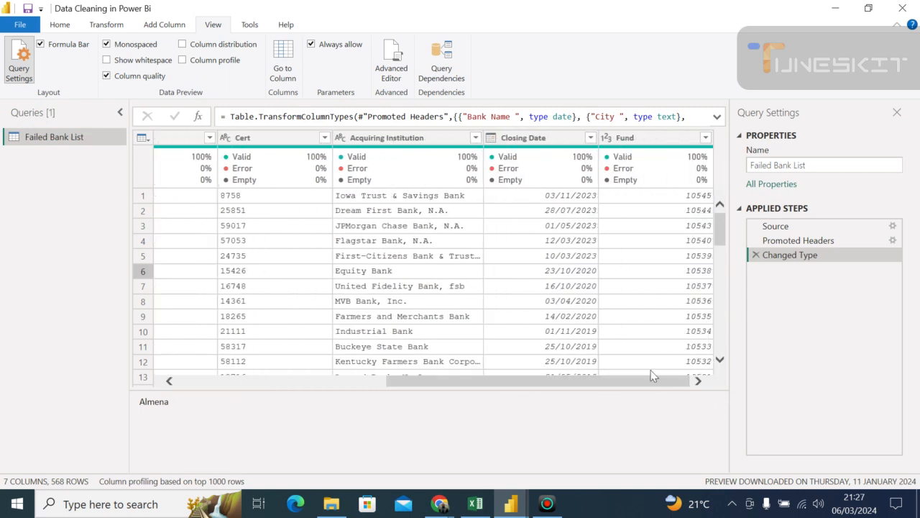
pyautogui.moveTo(655, 386); pyautogui.dragTo(444, 370)
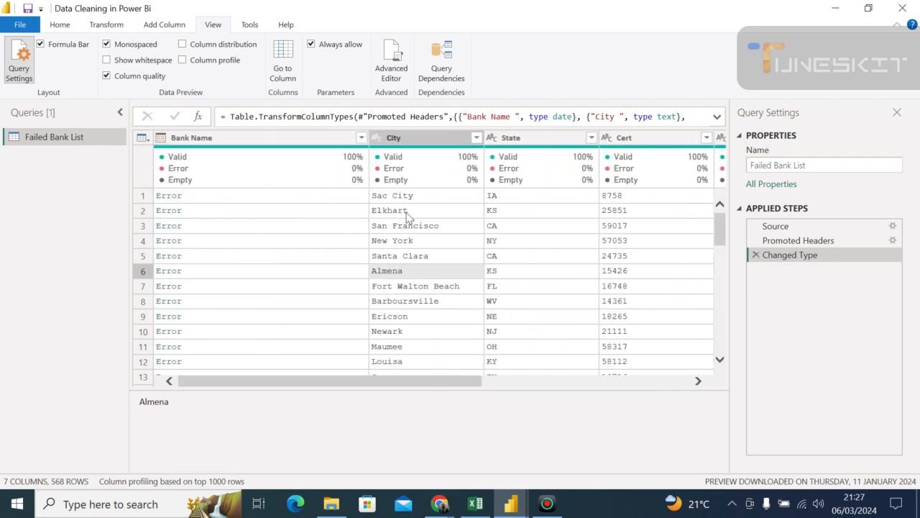
# - Review the data types available for the City column and inspect the Bank Name column's quality statistics
pyautogui.click(377, 138)
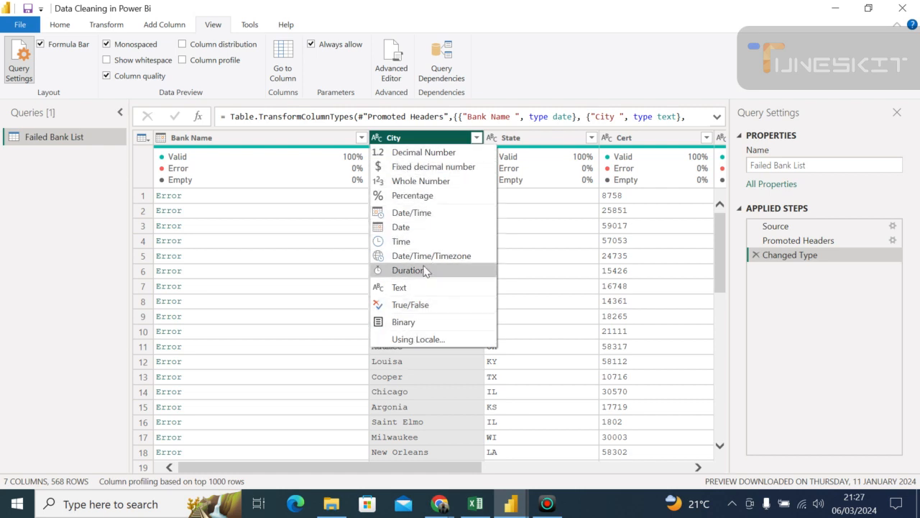
pyautogui.click(554, 229)
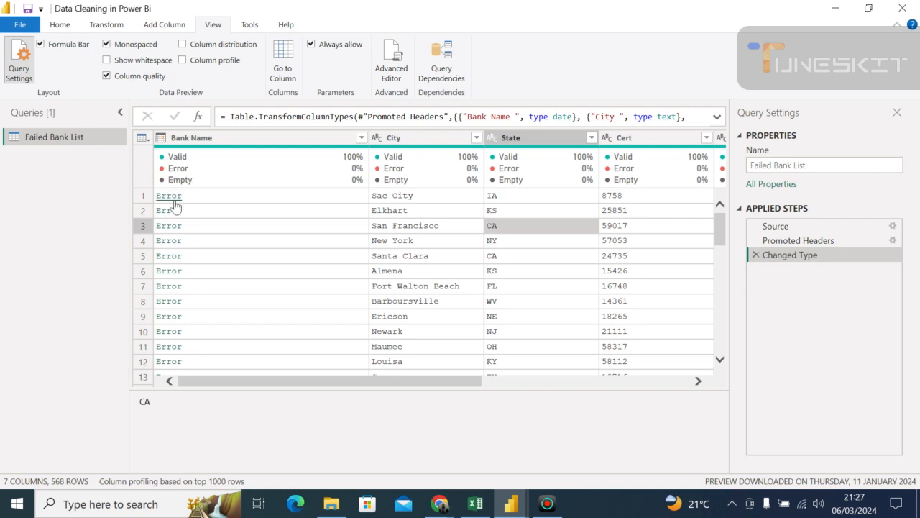
pyautogui.moveTo(212, 183)
pyautogui.moveTo(162, 161)
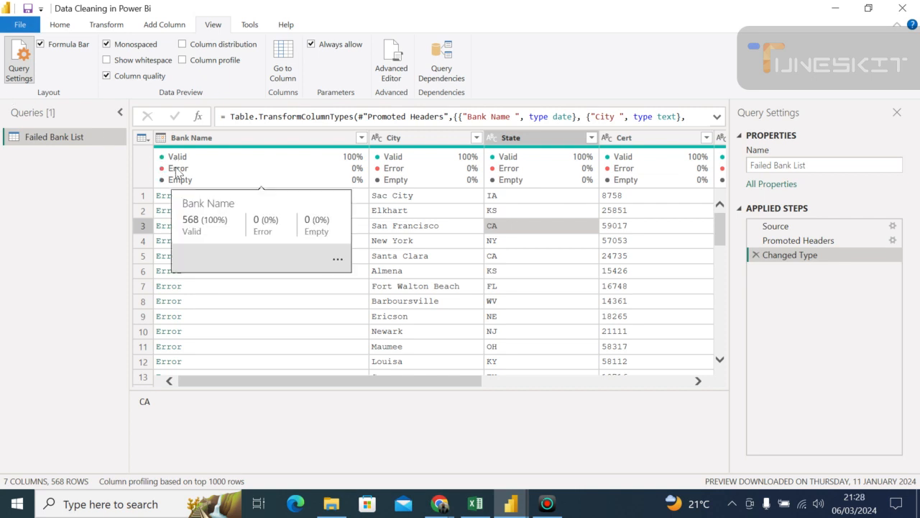
pyautogui.click(177, 172)
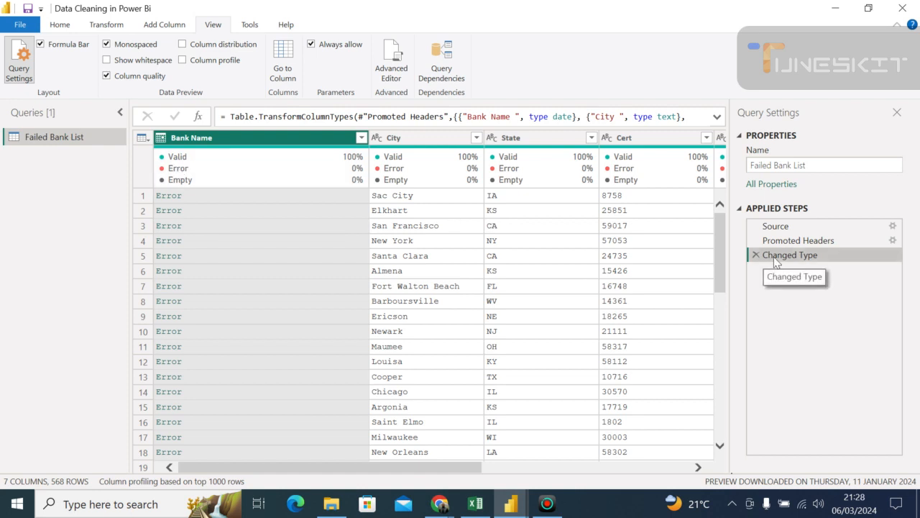
# - Delete the Changed Type step, close the query settings, and check the columns through to Fund
pyautogui.click(755, 255)
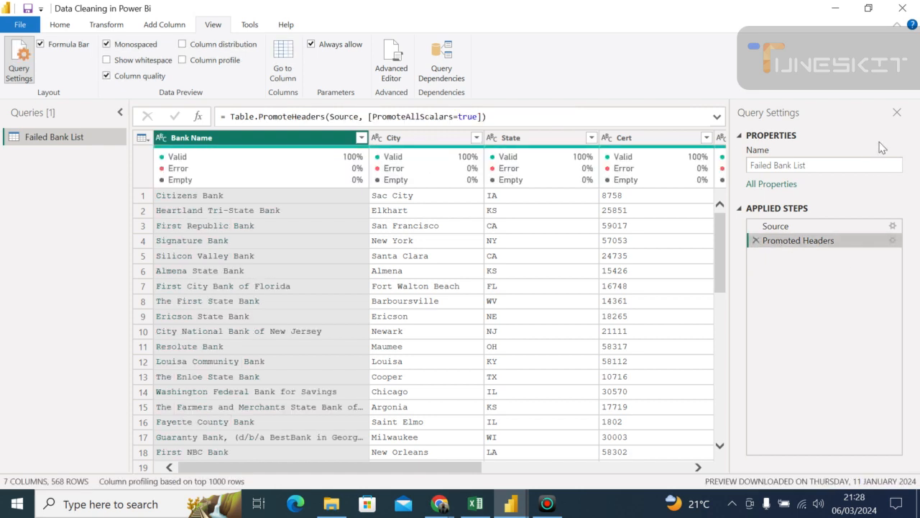
pyautogui.click(897, 114)
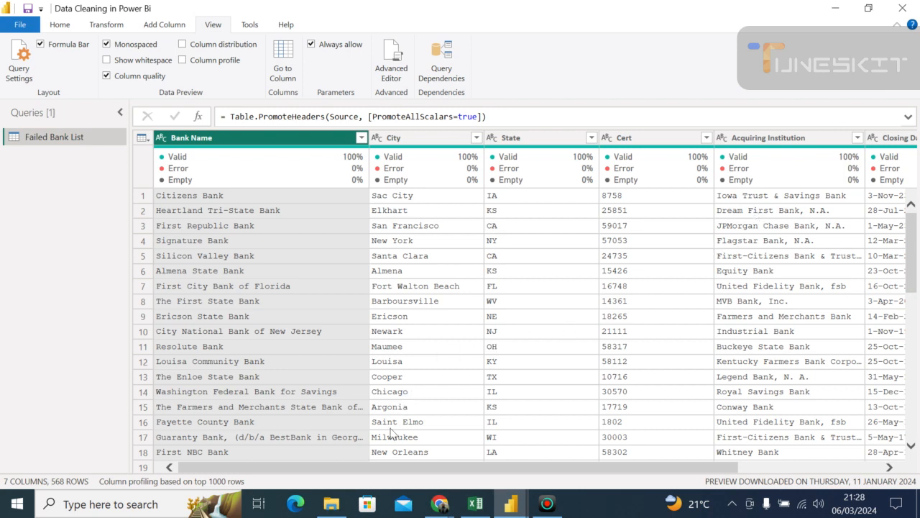
pyautogui.moveTo(382, 468); pyautogui.dragTo(614, 477)
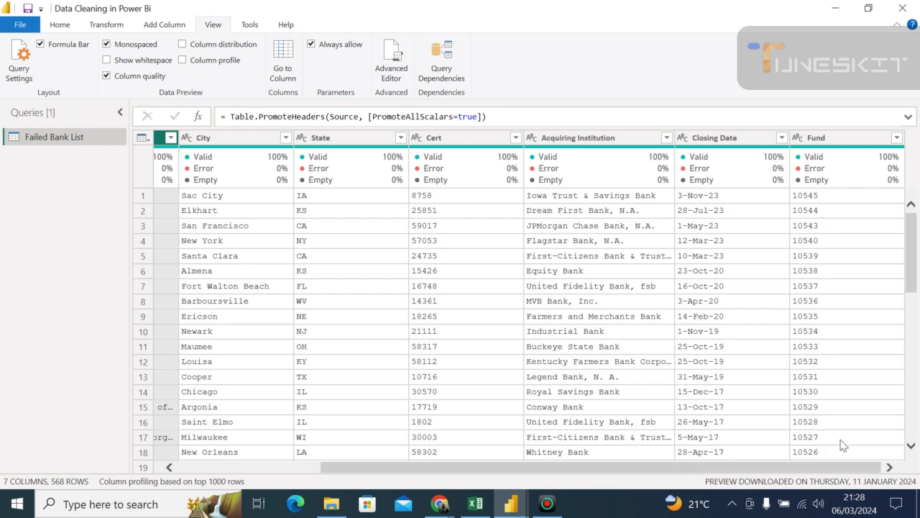
pyautogui.click(831, 383)
pyautogui.moveTo(714, 384); pyautogui.dragTo(415, 384)
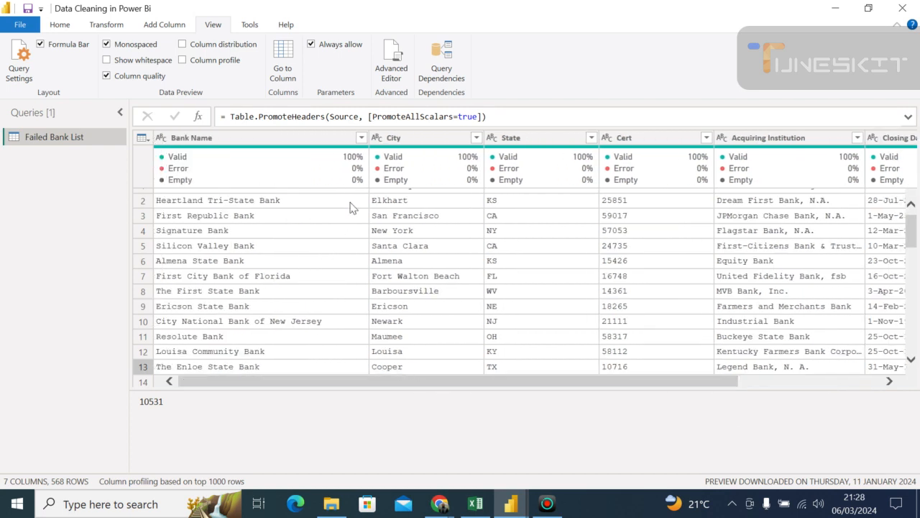
# - Look through the column commands for Bank Name, including its Change Type options, without choosing one
pyautogui.click(187, 138)
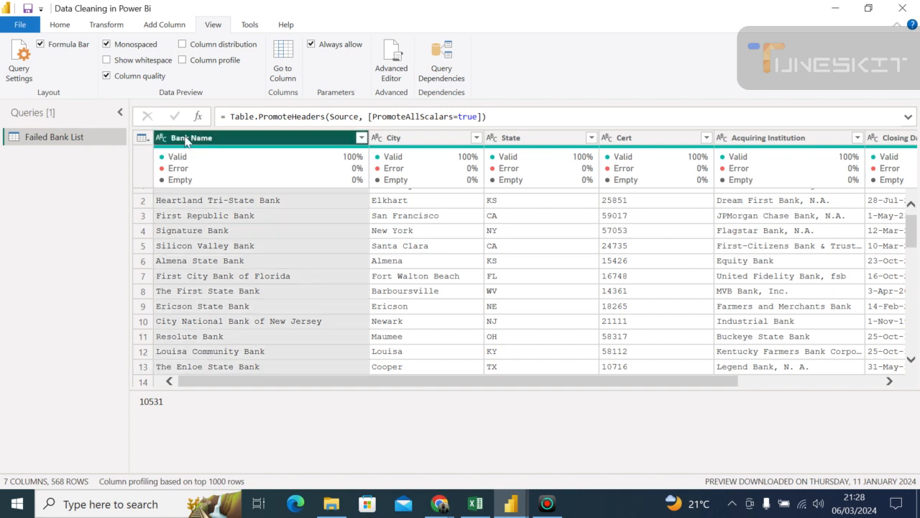
pyautogui.rightClick(187, 141)
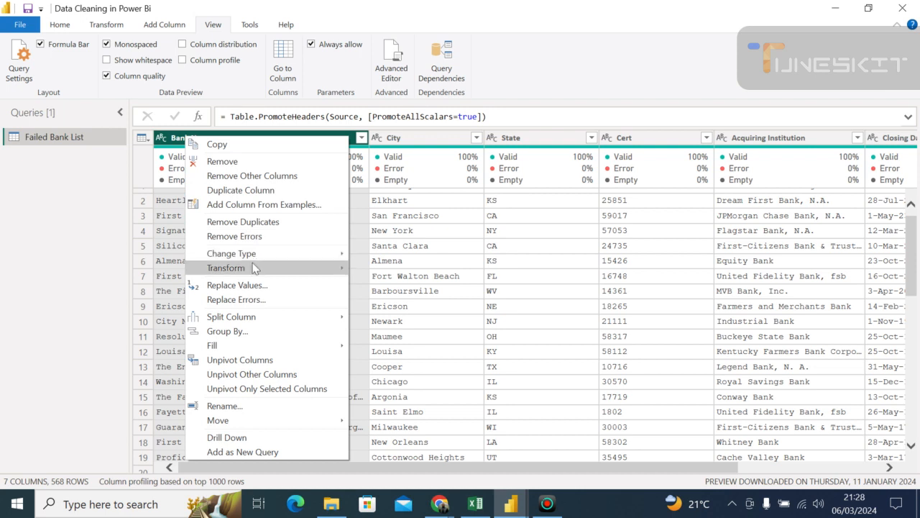
pyautogui.moveTo(253, 270)
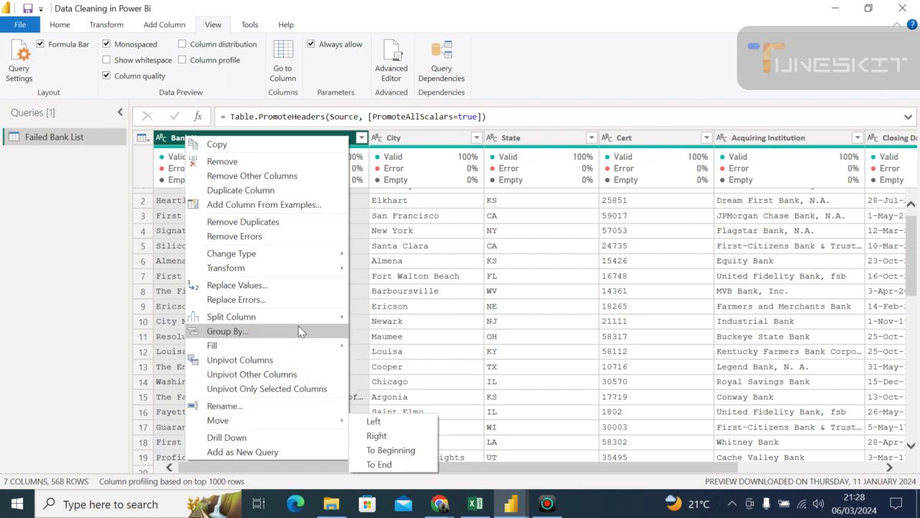
pyautogui.moveTo(323, 261)
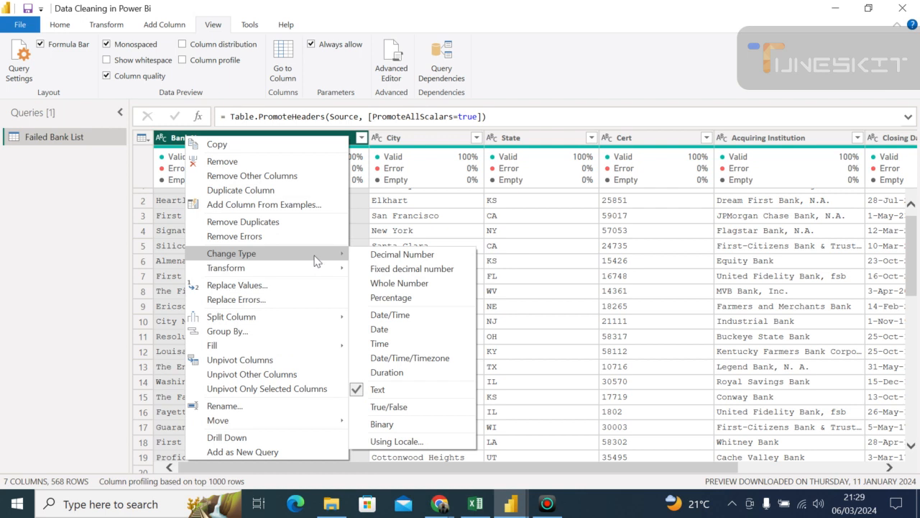
pyautogui.click(174, 247)
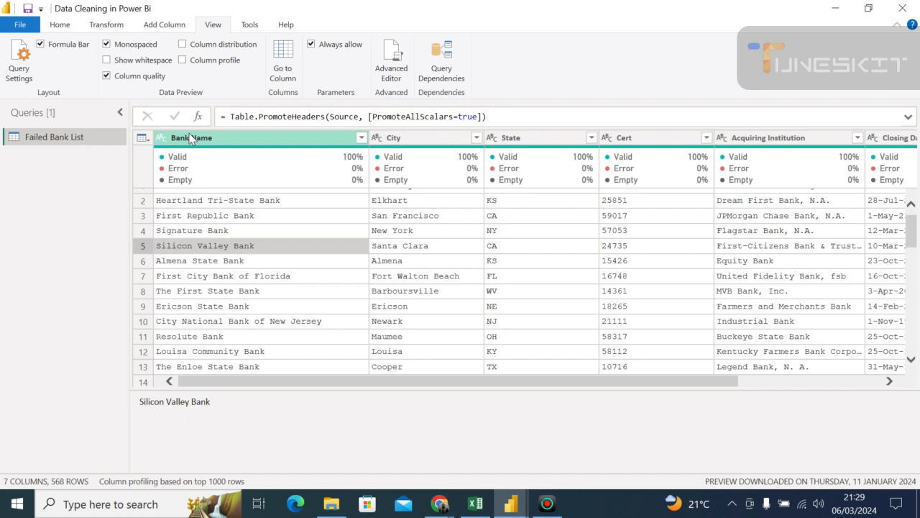
# - Review the data types, column commands, and Change Type and Transform options available for the Bank Name column without choosing one
pyautogui.click(190, 138)
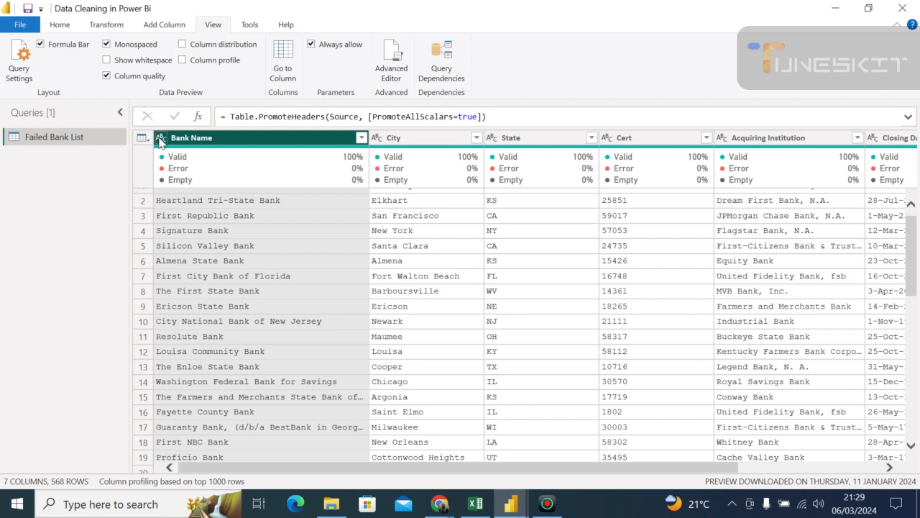
pyautogui.click(159, 141)
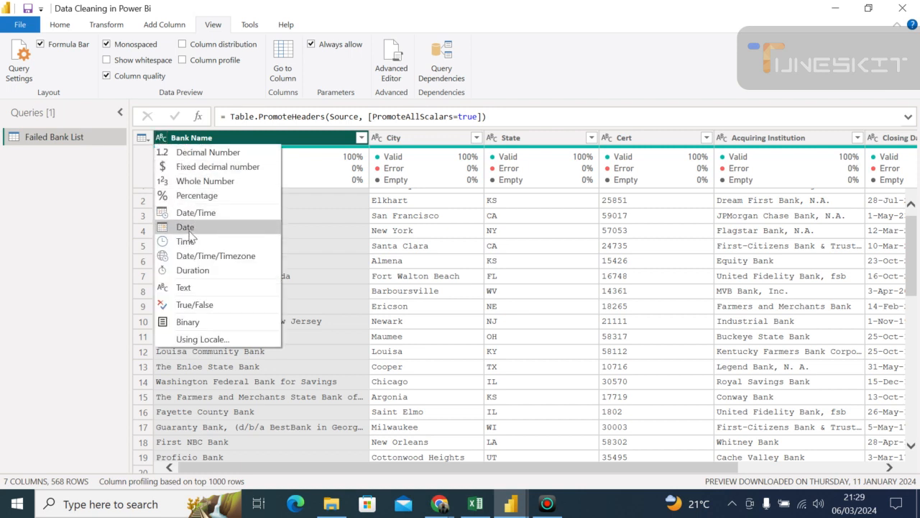
pyautogui.click(317, 221)
pyautogui.click(220, 140)
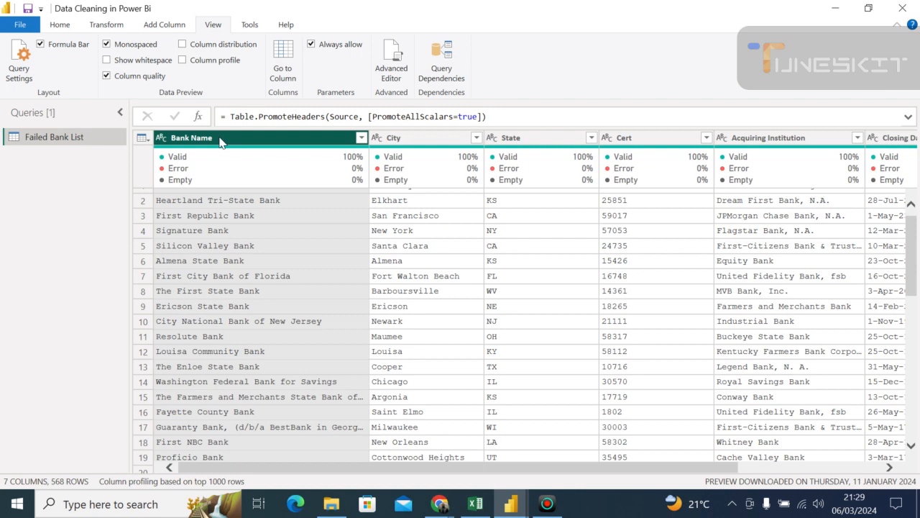
pyautogui.rightClick(220, 141)
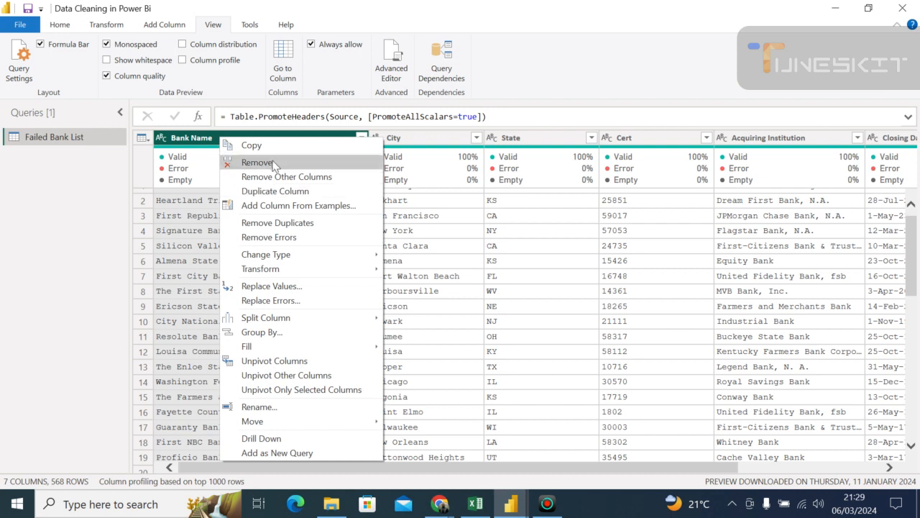
pyautogui.moveTo(273, 257)
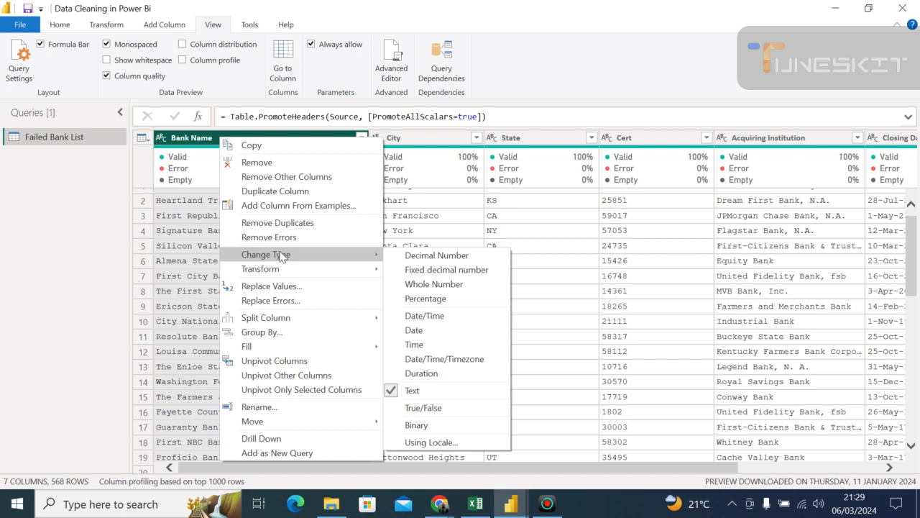
pyautogui.moveTo(361, 264)
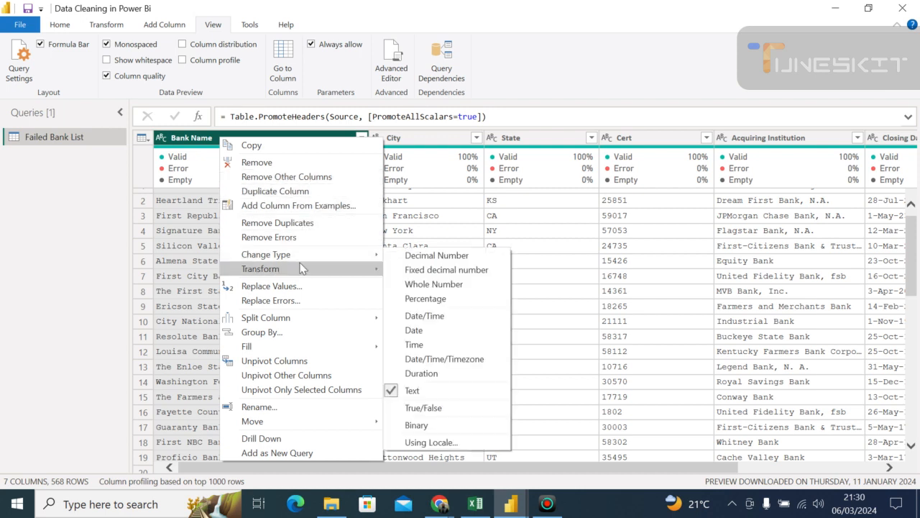
pyautogui.moveTo(302, 260)
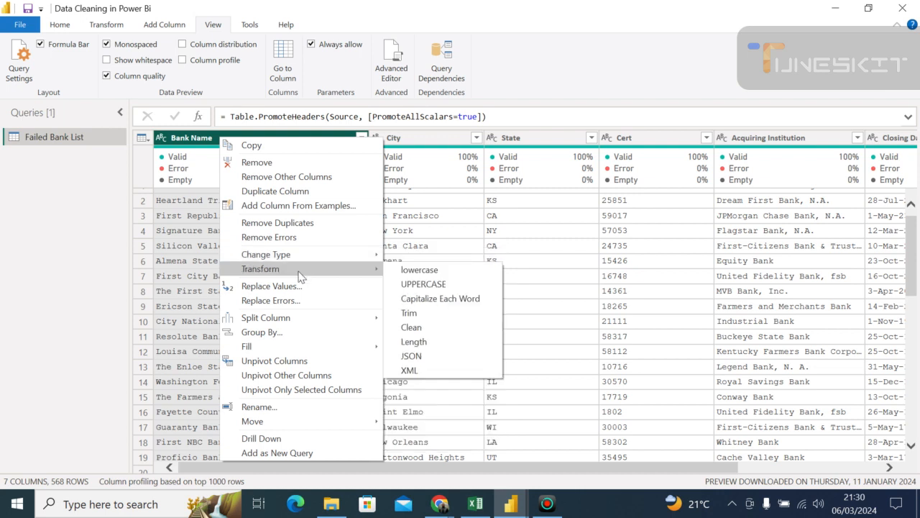
pyautogui.click(189, 267)
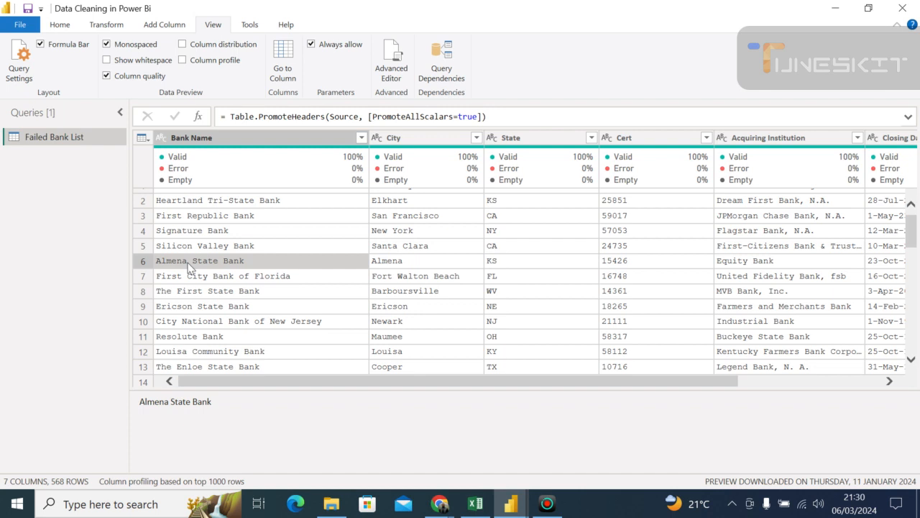
pyautogui.click(222, 248)
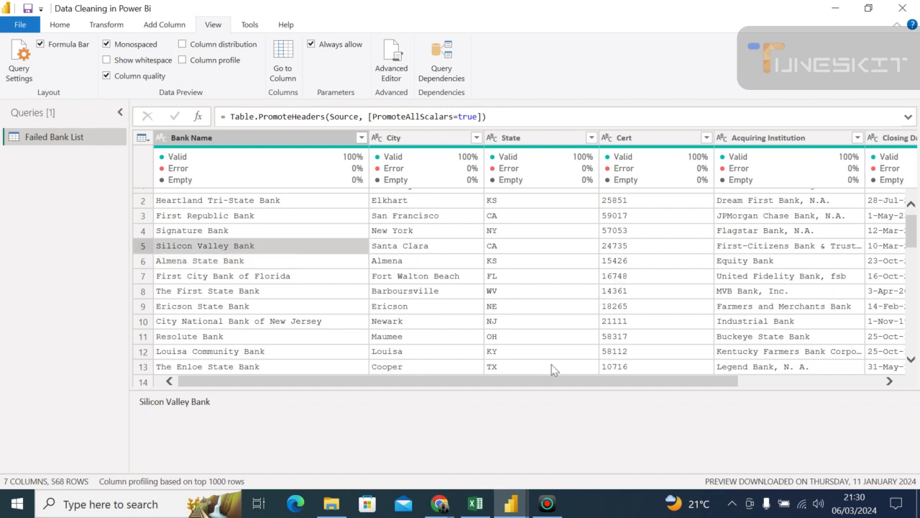
# - Rename the Acquiring Institution column as "Name of Acquiring Institution"
pyautogui.moveTo(542, 383); pyautogui.dragTo(745, 415)
pyautogui.moveTo(714, 381); pyautogui.dragTo(466, 339)
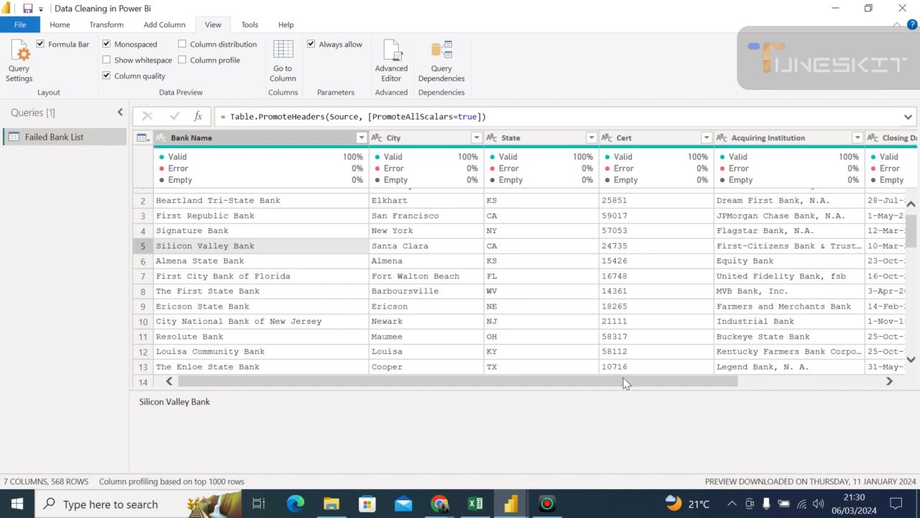
pyautogui.moveTo(678, 390); pyautogui.dragTo(841, 402)
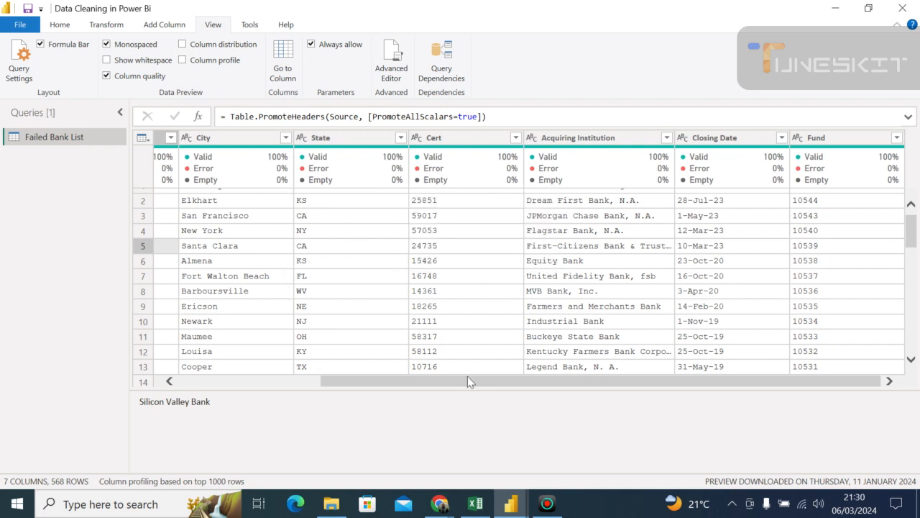
pyautogui.moveTo(467, 381); pyautogui.dragTo(429, 369)
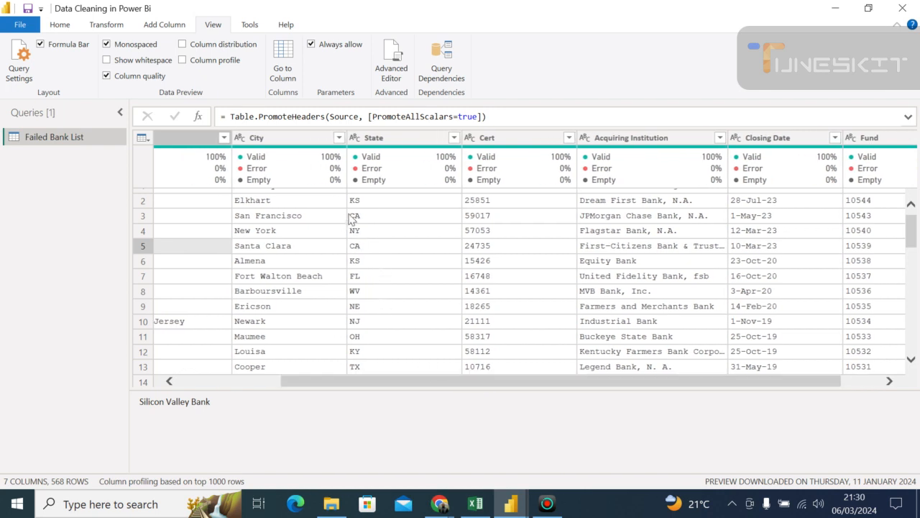
pyautogui.click(628, 140)
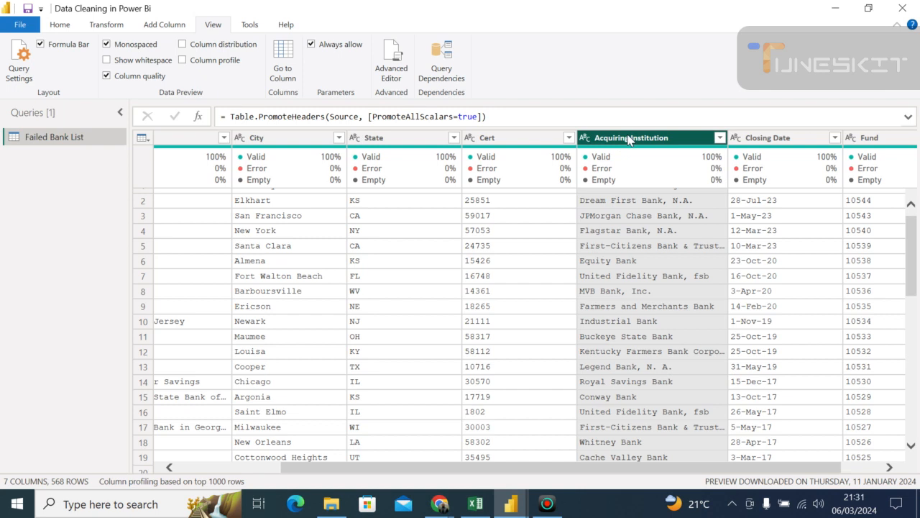
pyautogui.rightClick(629, 140)
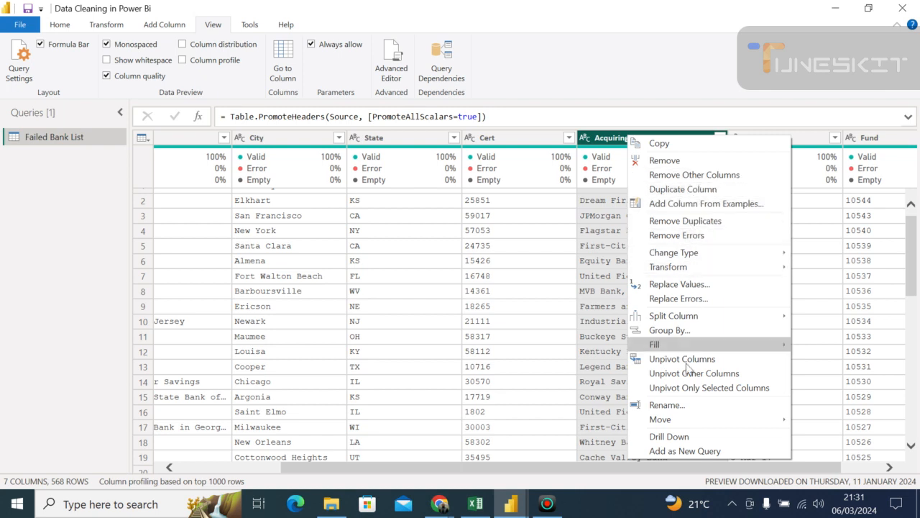
pyautogui.click(678, 404)
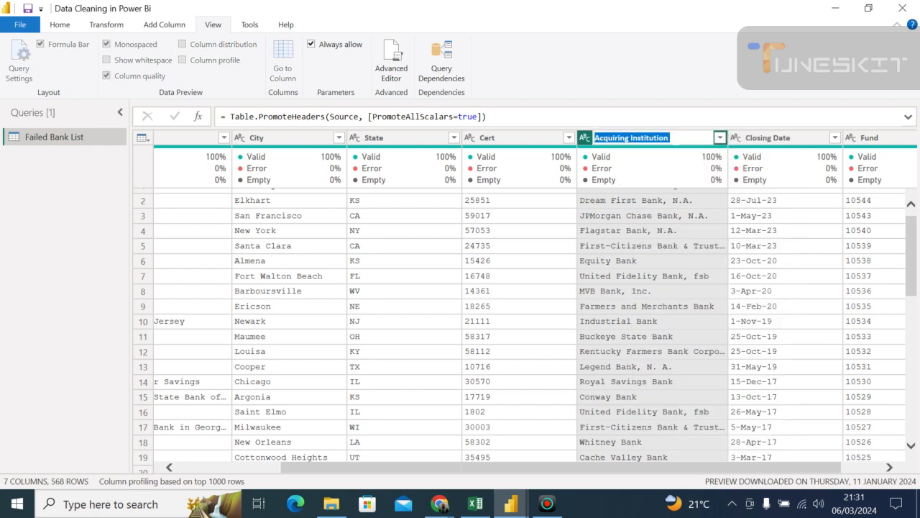
pyautogui.click(672, 138)
pyautogui.press('BackSpace')
pyautogui.press('BackSpace')
pyautogui.press('BackSpace')
pyautogui.press('BackSpace')
pyautogui.press('BackSpace')
pyautogui.press('BackSpace')
pyautogui.press('BackSpace')
pyautogui.press('BackSpace')
pyautogui.press('BackSpace')
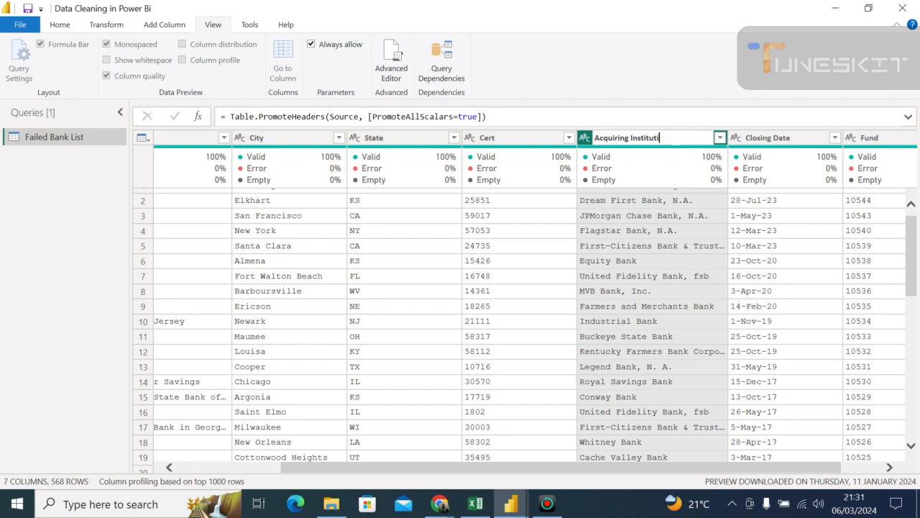
pyautogui.press('BackSpace')
pyautogui.press('BackSpace')
pyautogui.press('BackSpace')
pyautogui.press('BackSpace')
pyautogui.press('BackSpace')
pyautogui.press('BackSpace')
pyautogui.press('BackSpace')
pyautogui.press('BackSpace')
pyautogui.press('BackSpace')
pyautogui.press('BackSpace')
pyautogui.press('BackSpace')
pyautogui.press('BackSpace')
pyautogui.write('Name of Acquiring Institution')
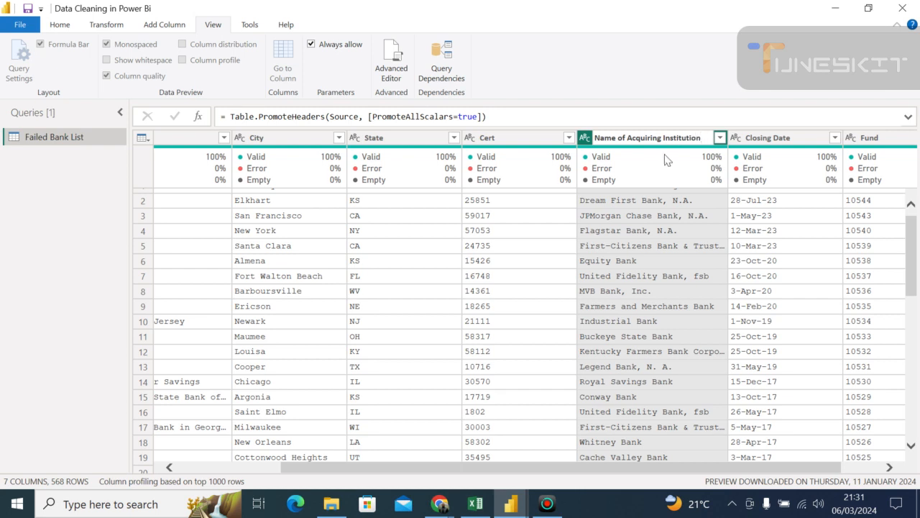
pyautogui.press('Return')
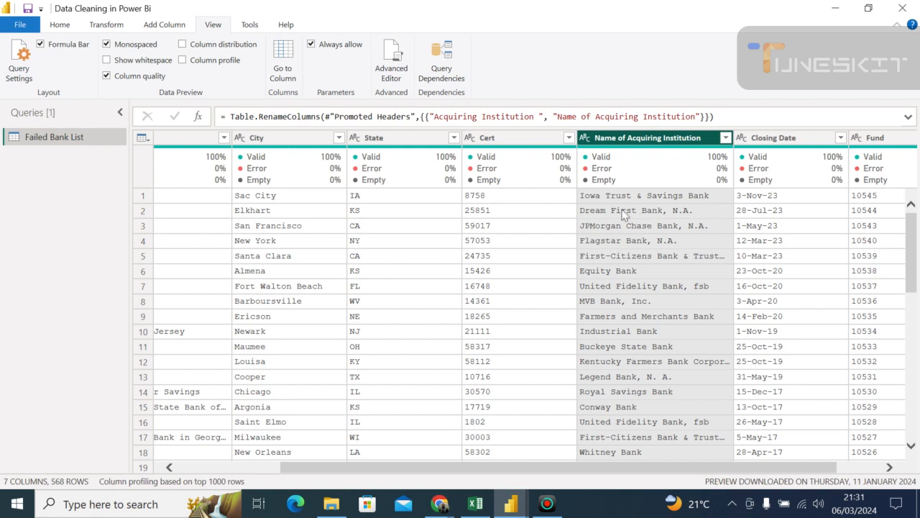
pyautogui.click(651, 272)
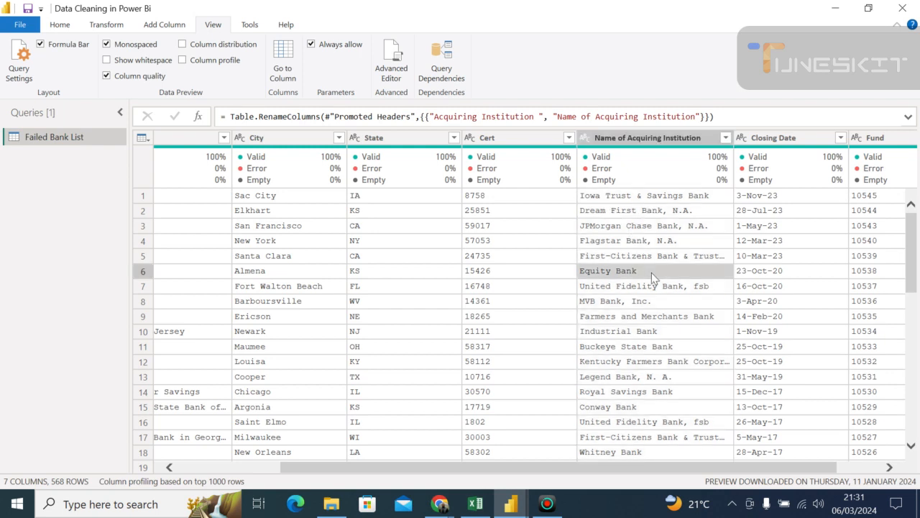
# - Rename the Cert column as "Certificate Number"
pyautogui.click(496, 140)
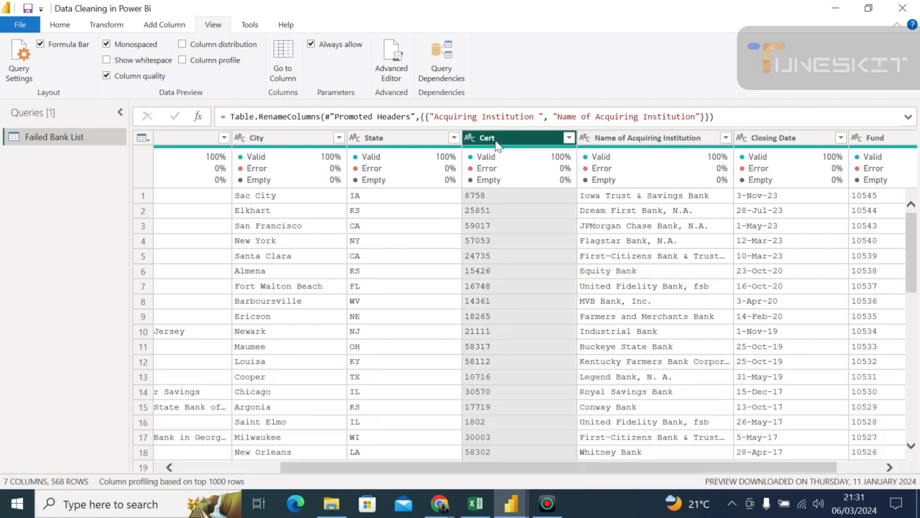
pyautogui.rightClick(497, 145)
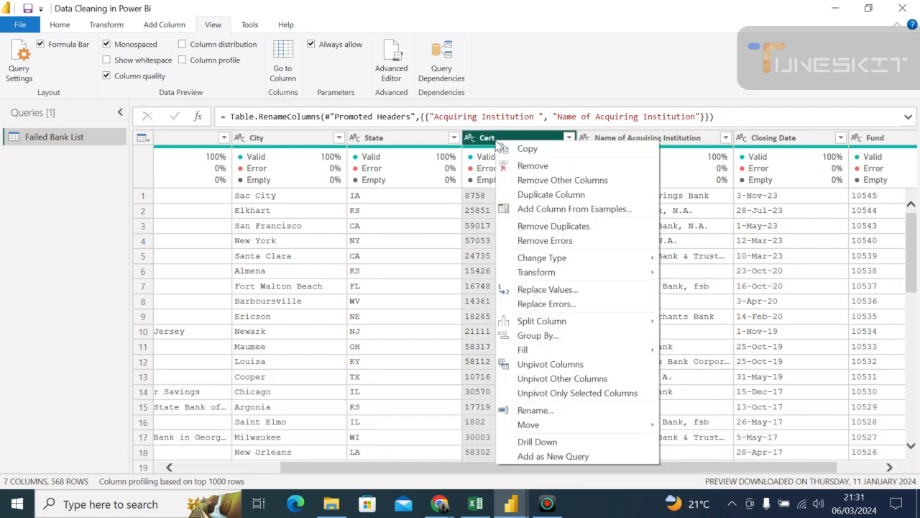
pyautogui.click(547, 409)
pyautogui.write('Certi')
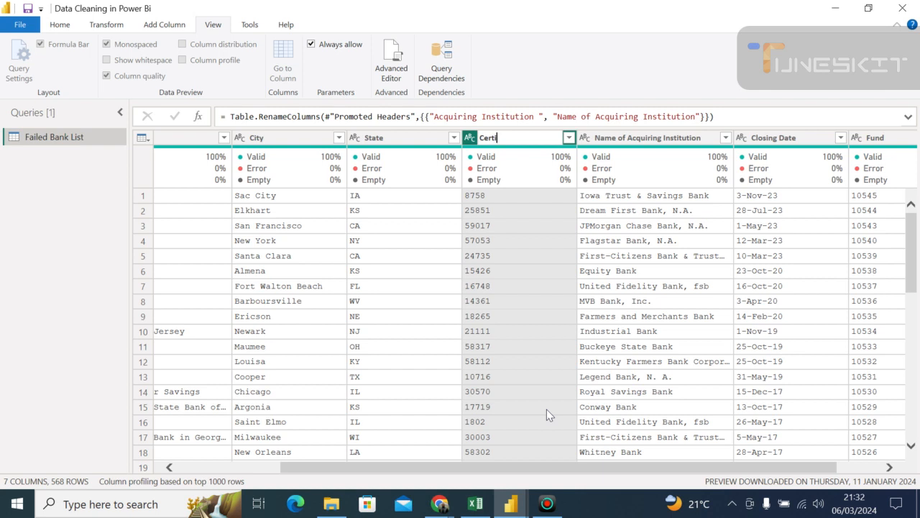
pyautogui.write('ficate Number')
pyautogui.press('Return')
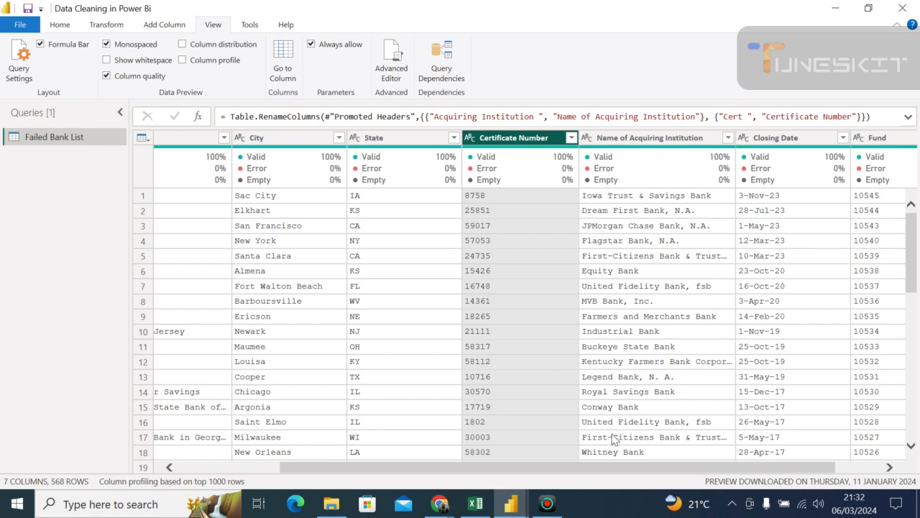
# - Duplicate the Closing Date column
pyautogui.moveTo(603, 466); pyautogui.dragTo(733, 480)
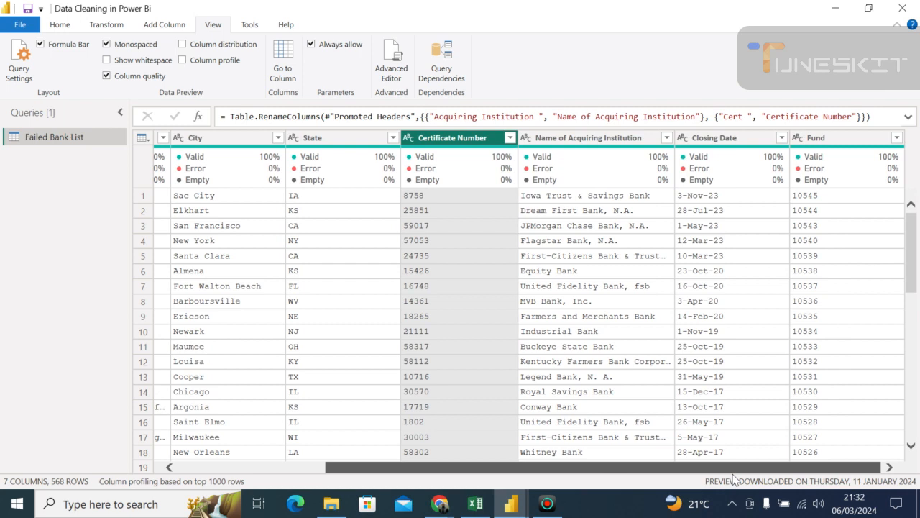
pyautogui.click(889, 467)
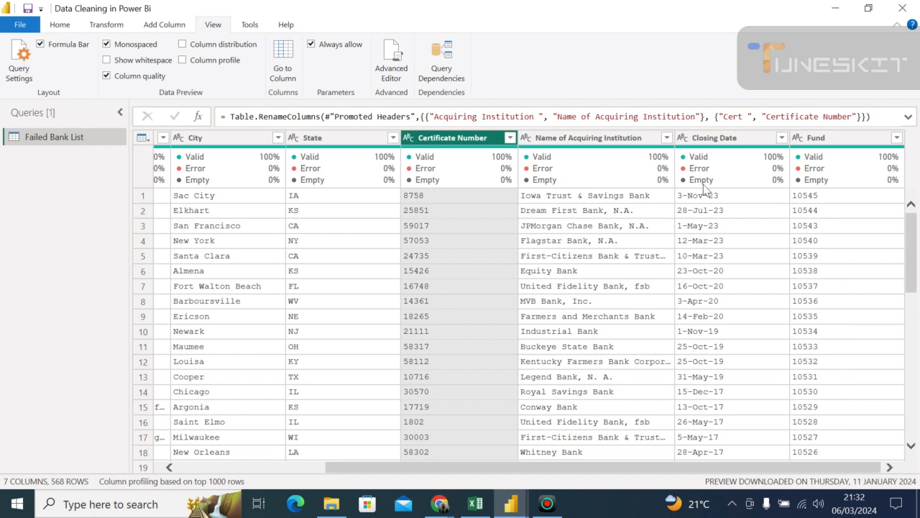
pyautogui.click(706, 139)
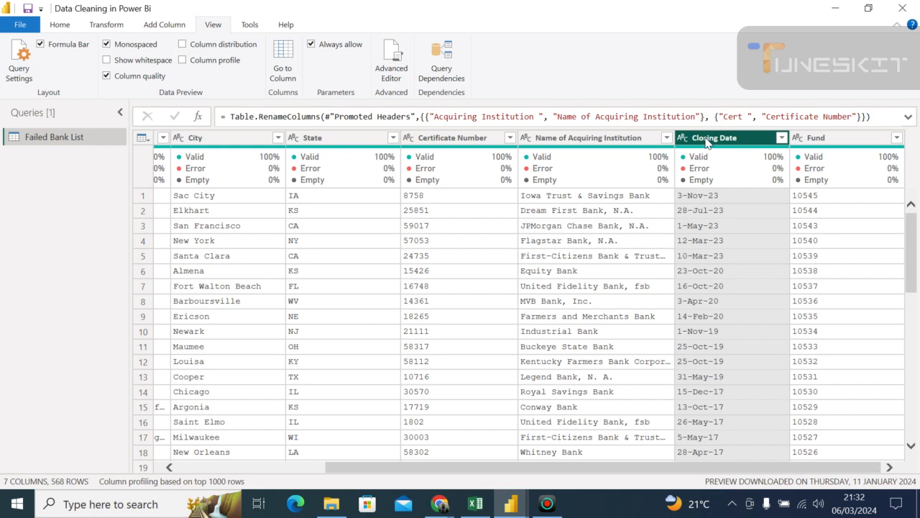
pyautogui.rightClick(707, 141)
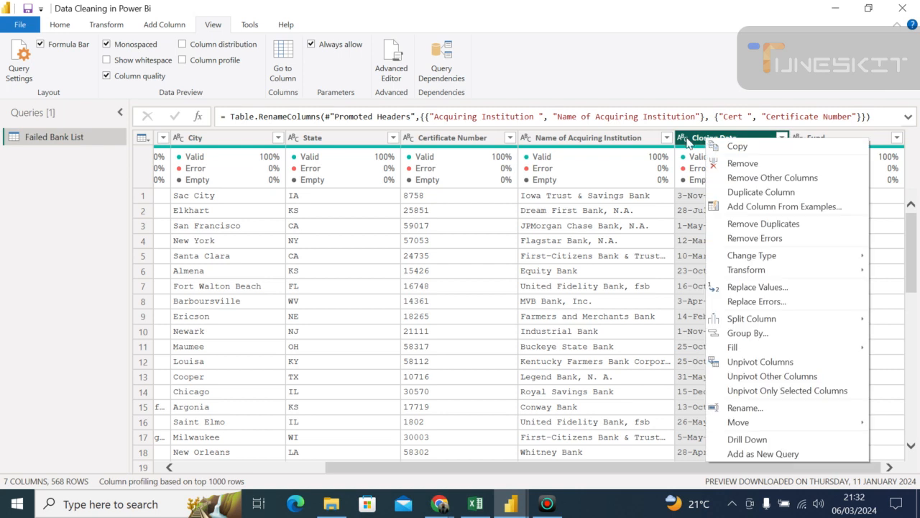
pyautogui.click(683, 185)
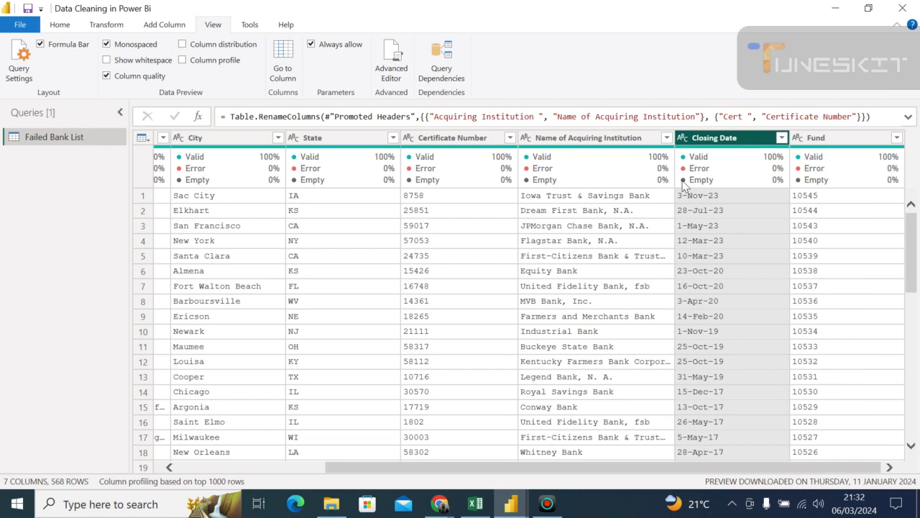
pyautogui.rightClick(734, 138)
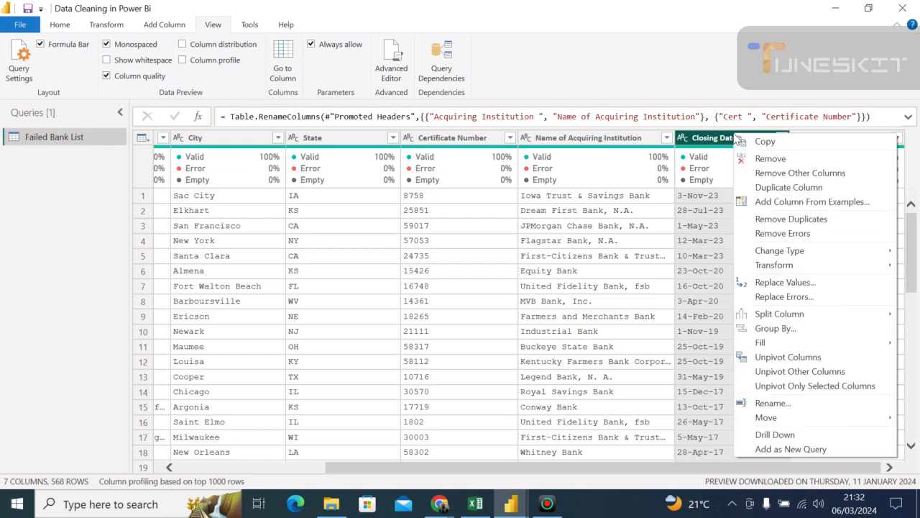
pyautogui.click(782, 188)
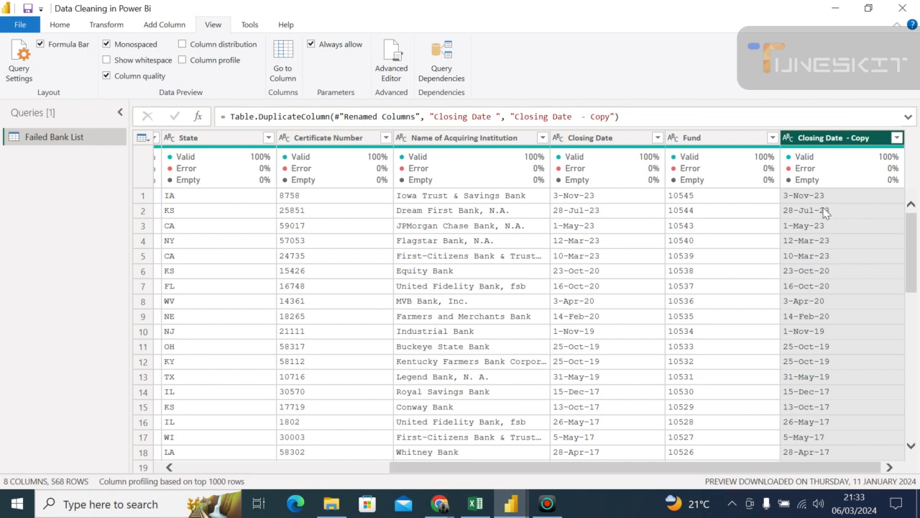
# - Change the data type of both the duplicated closing date column and the original Closing Date column to Date
pyautogui.moveTo(832, 153)
pyautogui.click(788, 137)
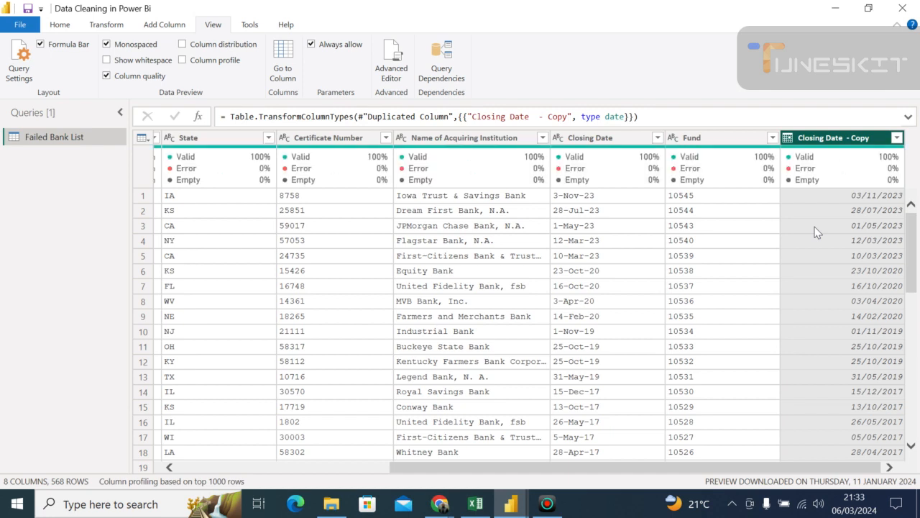
pyautogui.click(555, 142)
pyautogui.click(556, 141)
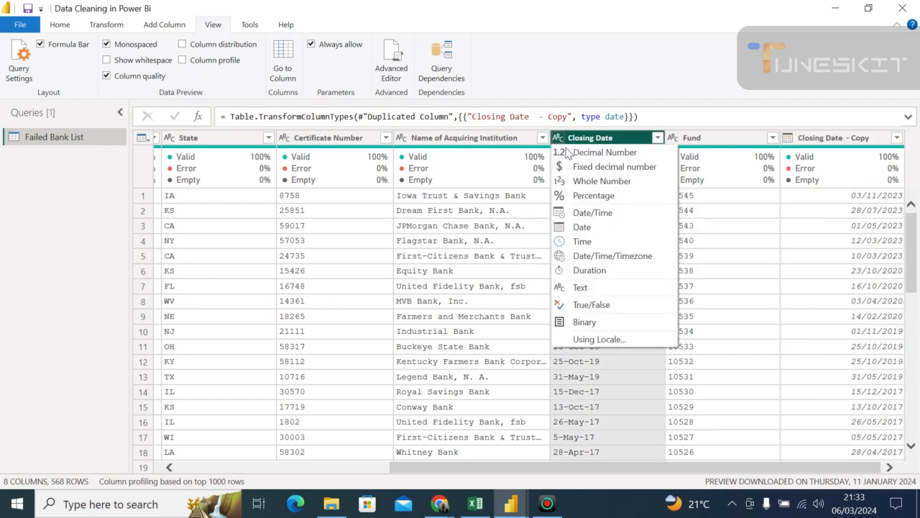
pyautogui.click(578, 227)
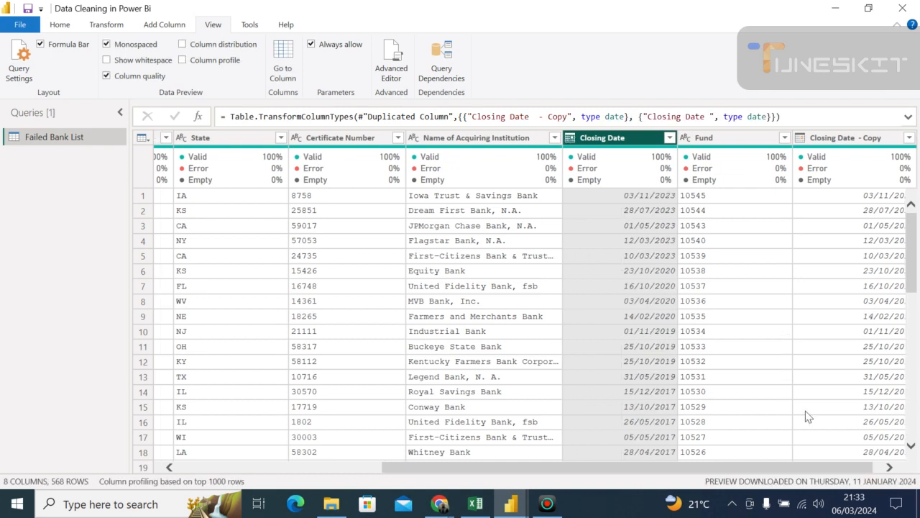
# - Select the Closing Date - Copy column and set its data type to Date
pyautogui.moveTo(830, 467); pyautogui.dragTo(871, 468)
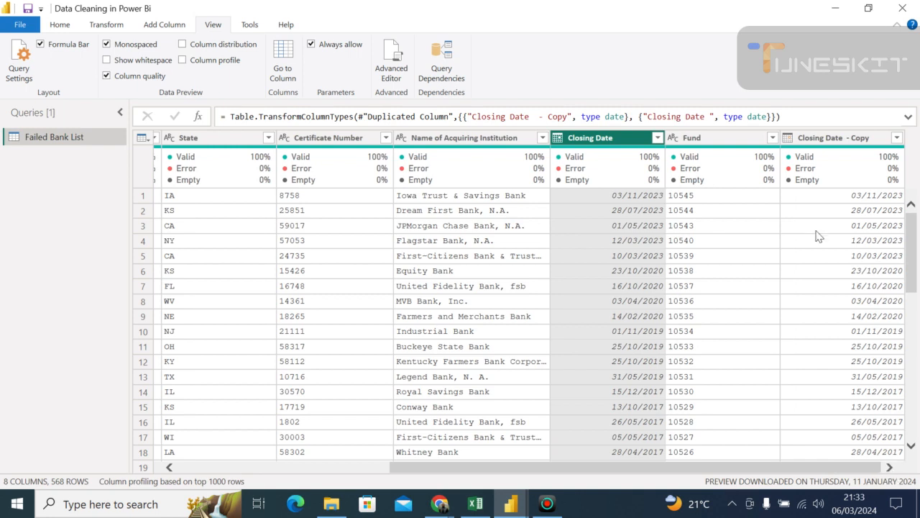
pyautogui.click(833, 143)
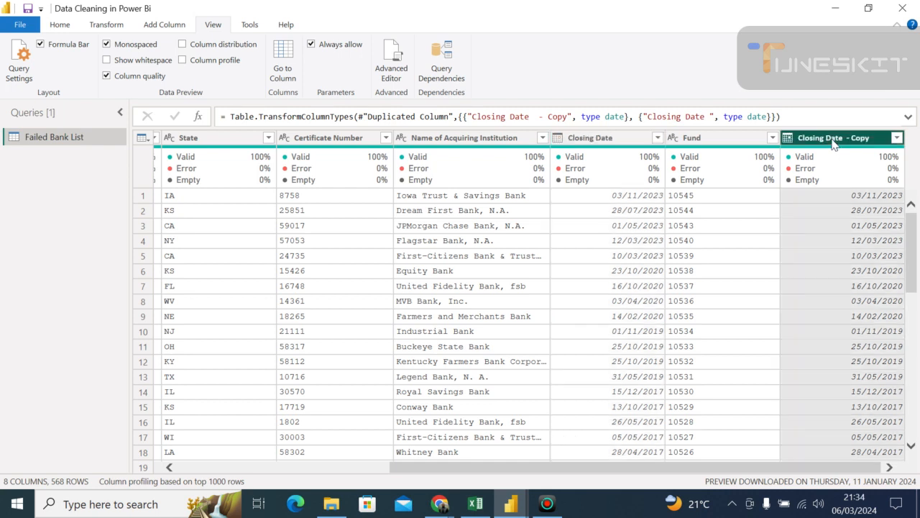
pyautogui.click(788, 139)
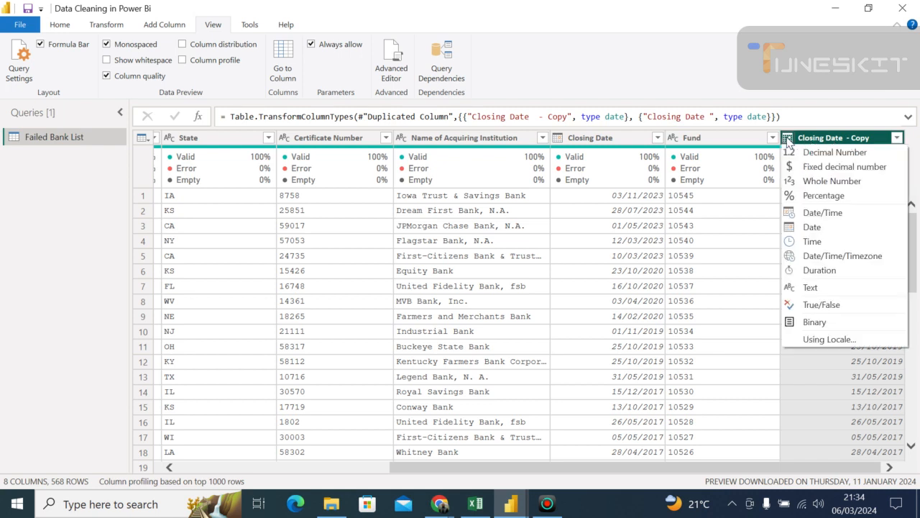
pyautogui.click(806, 227)
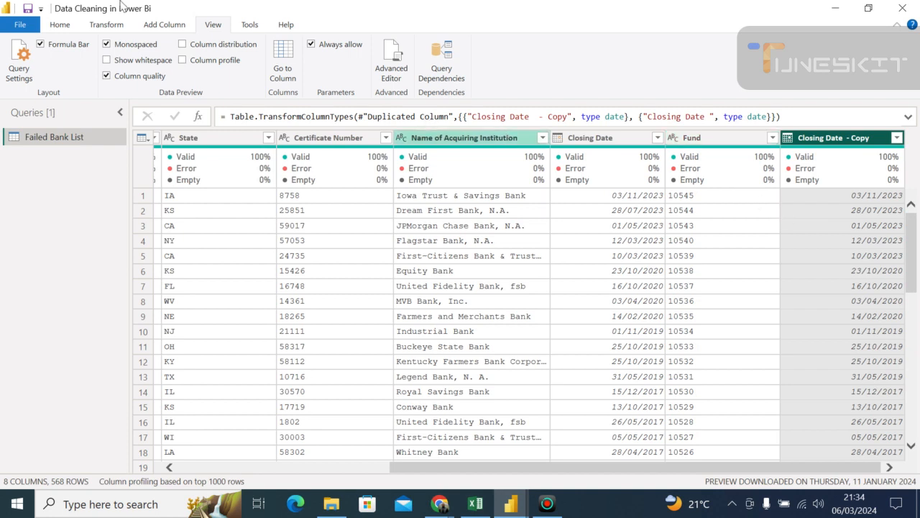
pyautogui.click(62, 29)
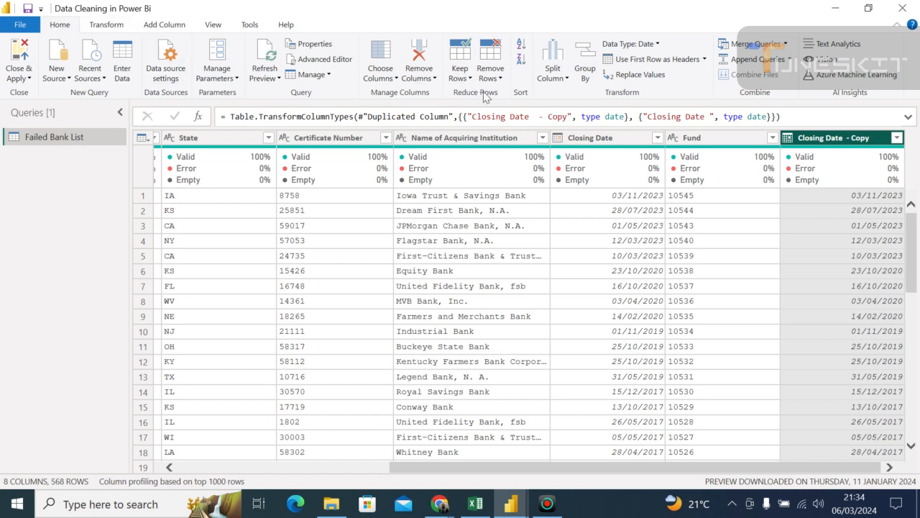
pyautogui.click(636, 45)
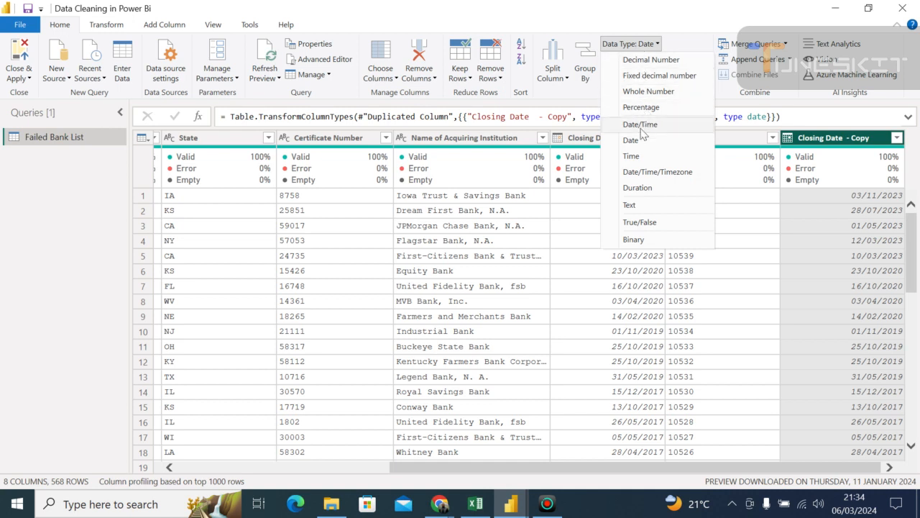
pyautogui.click(630, 140)
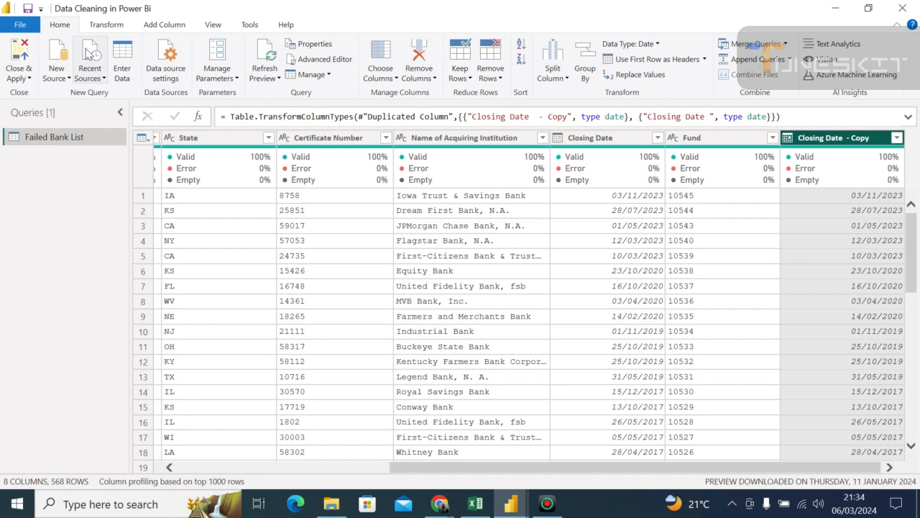
# - Transform the Closing Date - Copy column's dates to contain only the year
pyautogui.click(105, 27)
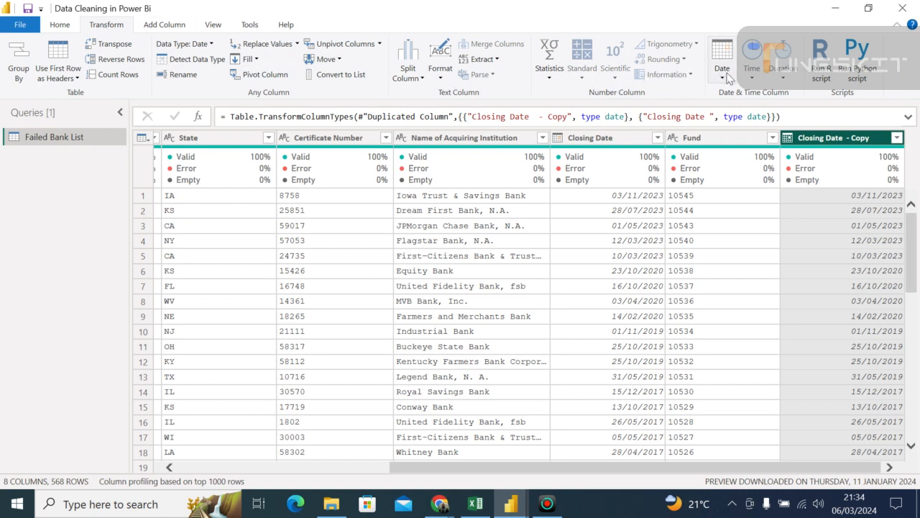
pyautogui.click(723, 76)
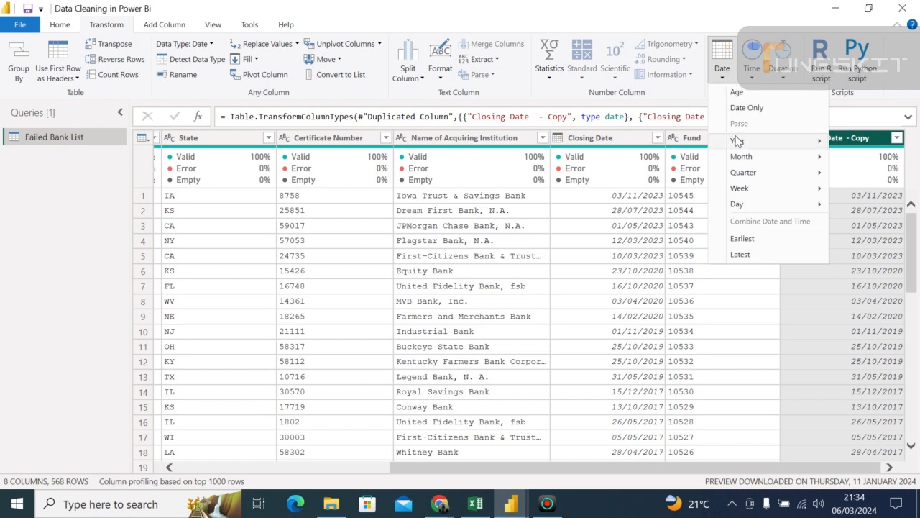
pyautogui.moveTo(737, 144)
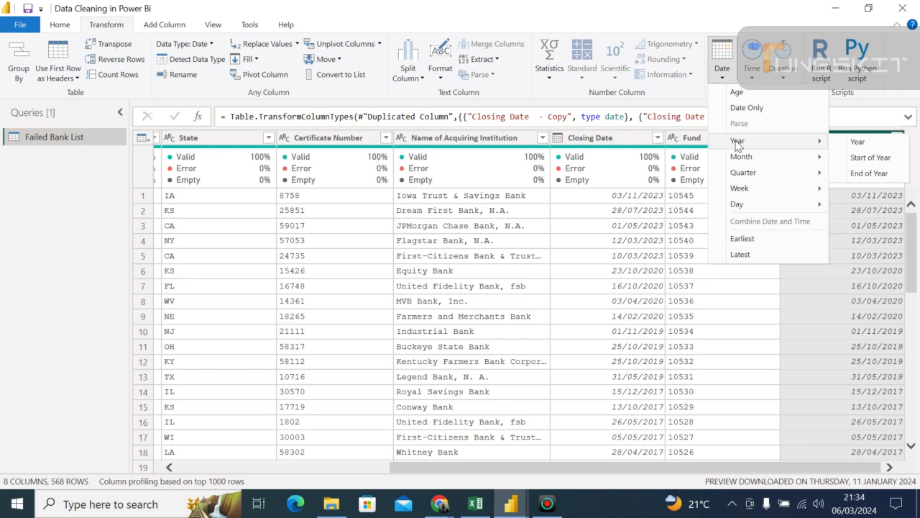
pyautogui.click(855, 142)
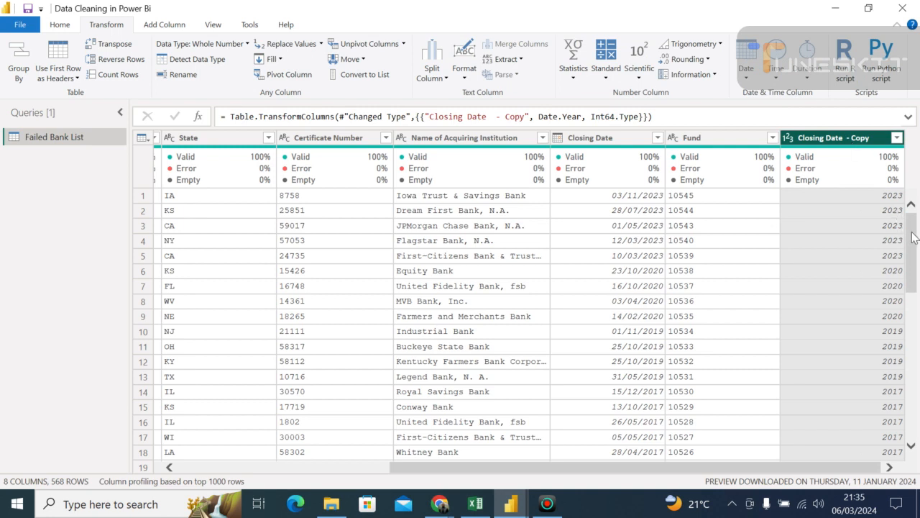
# - Rename the Closing Date - Copy column as "Year"
pyautogui.rightClick(836, 140)
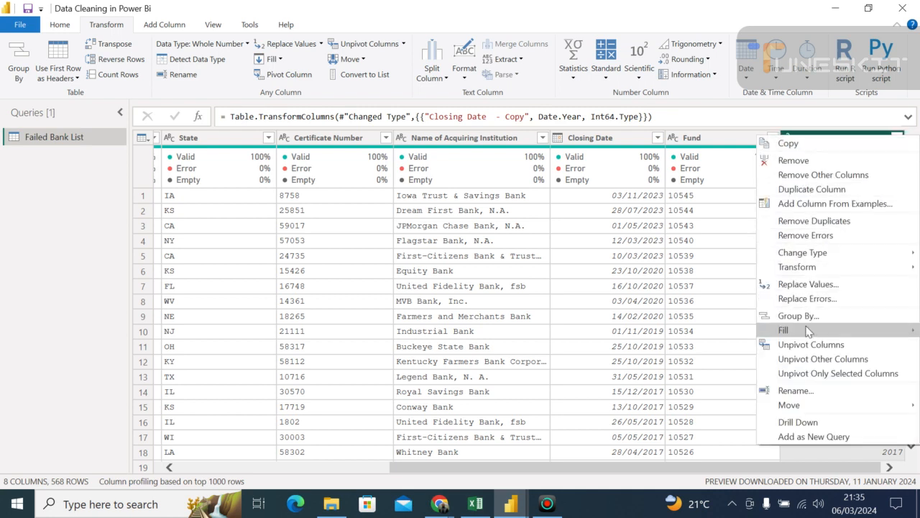
pyautogui.click(793, 390)
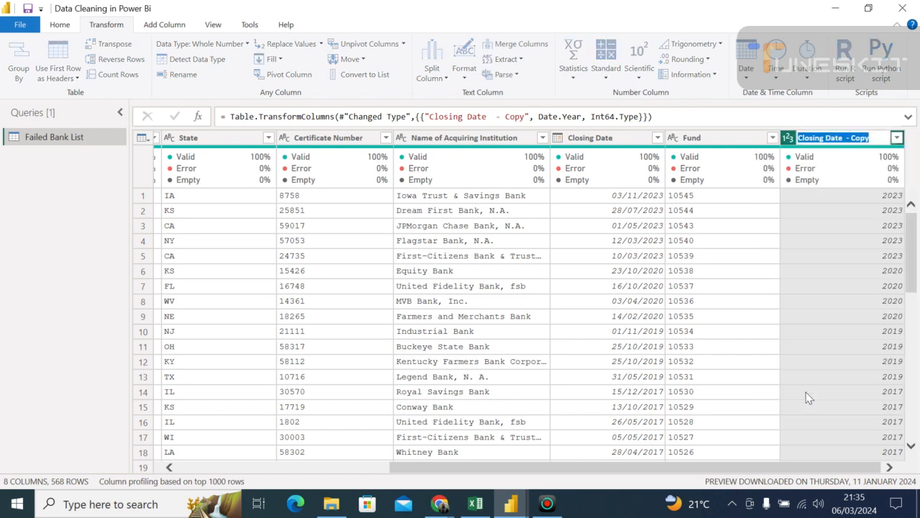
pyautogui.press('BackSpace')
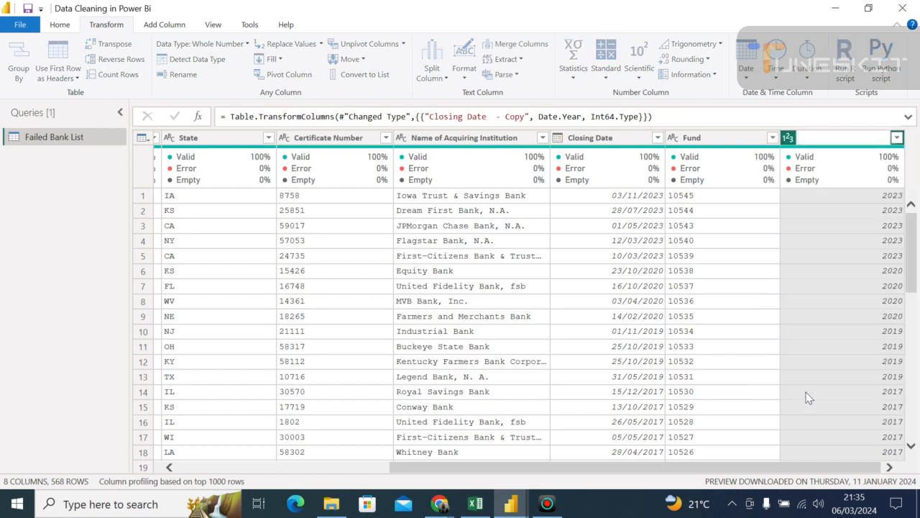
pyautogui.write('Year')
pyautogui.press('Return')
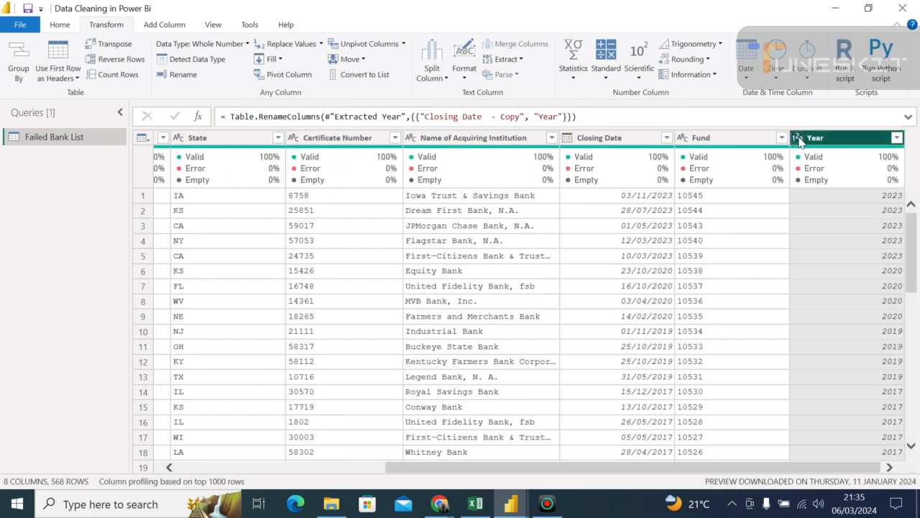
# - Try changing the Year column's data type to Date and extracting the year from it again
pyautogui.click(797, 137)
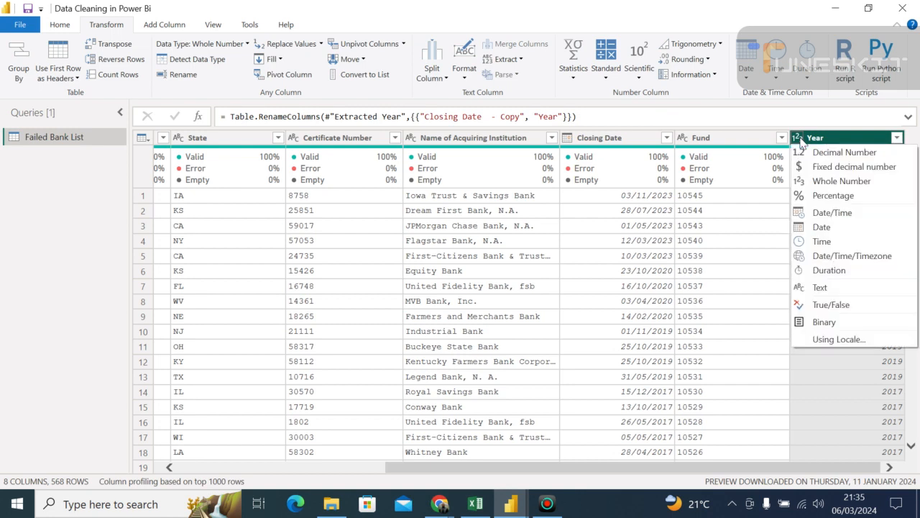
pyautogui.click(820, 227)
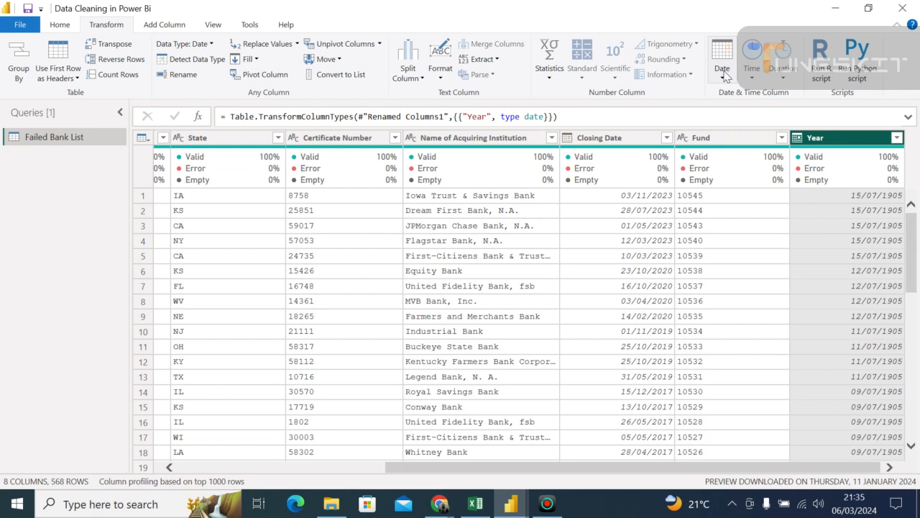
pyautogui.click(723, 75)
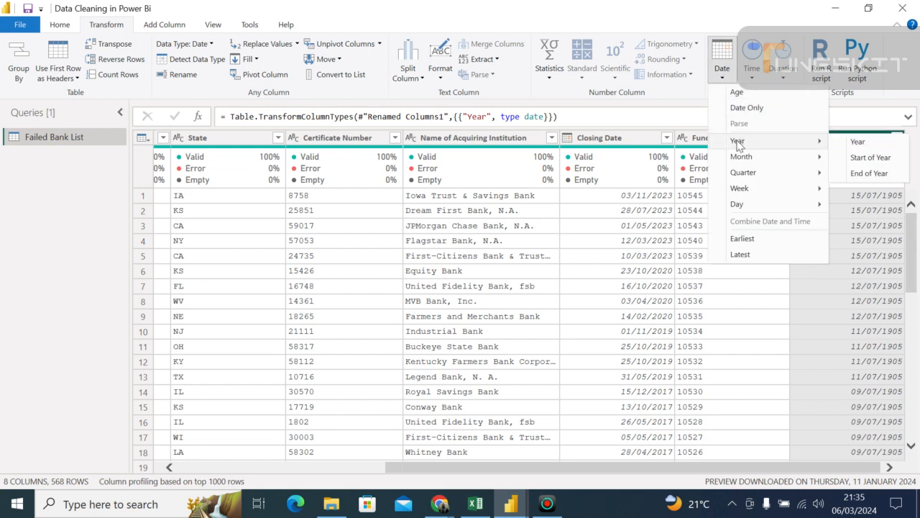
pyautogui.click(858, 142)
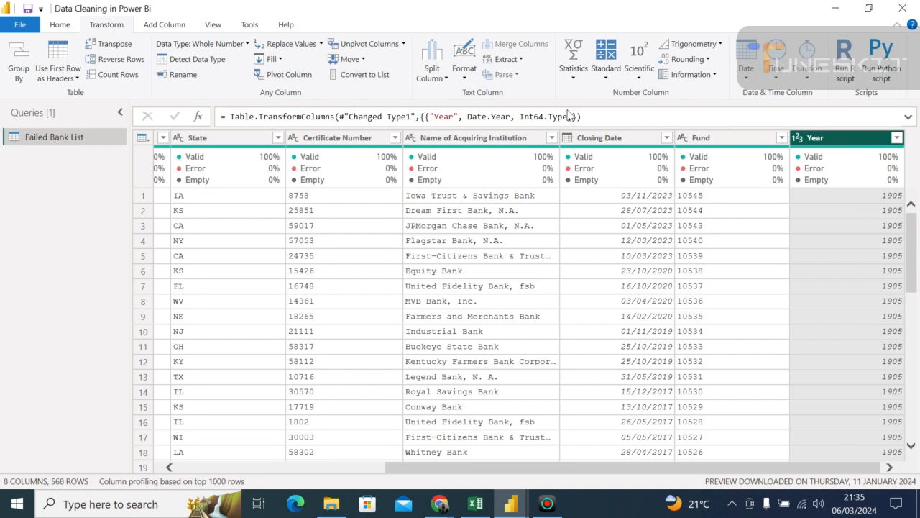
# - Show the query settings and delete the applied steps Extracted Year1 and Changed Type1
pyautogui.click(213, 24)
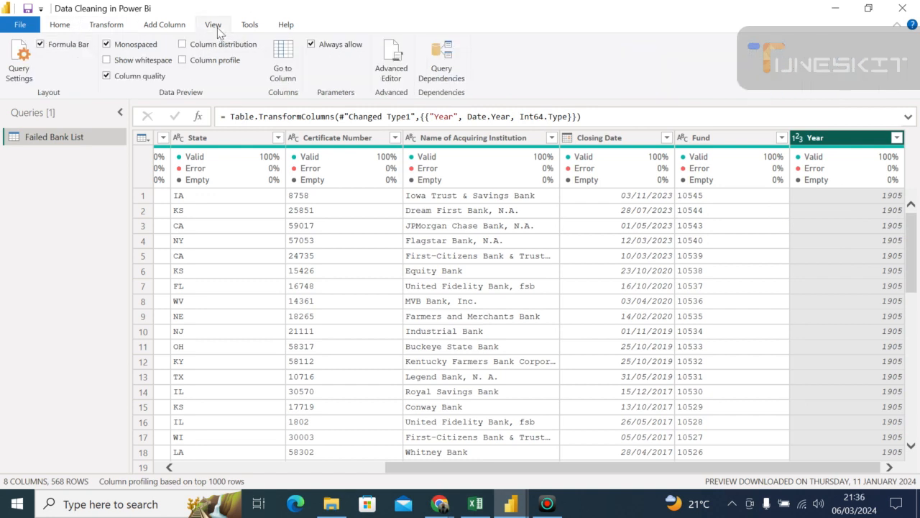
pyautogui.click(17, 79)
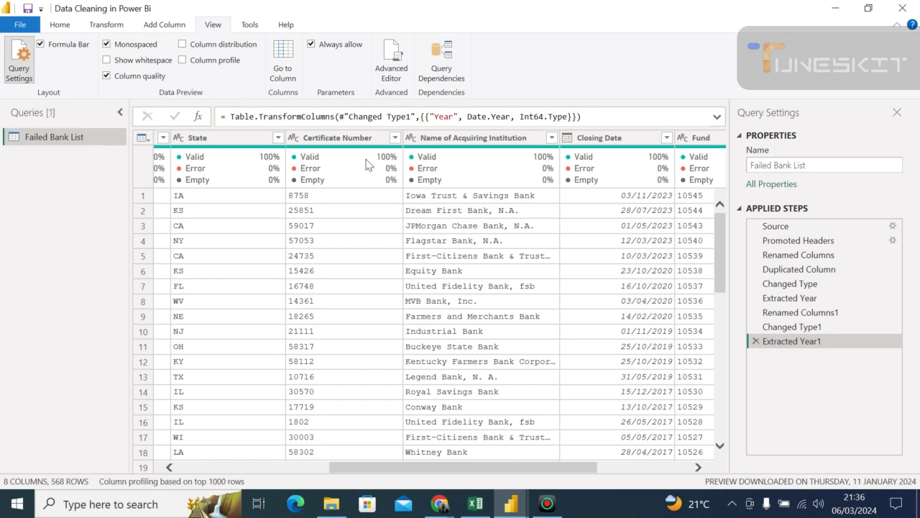
pyautogui.click(756, 341)
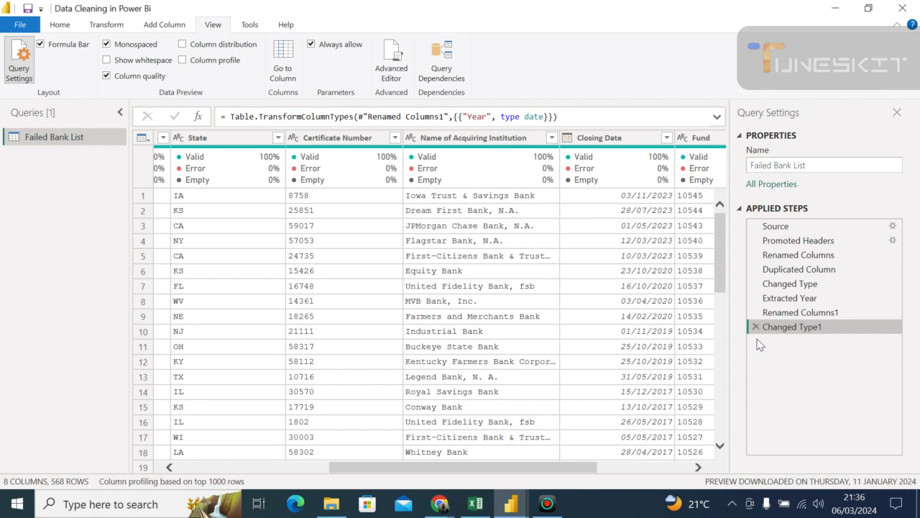
pyautogui.moveTo(577, 468); pyautogui.dragTo(708, 483)
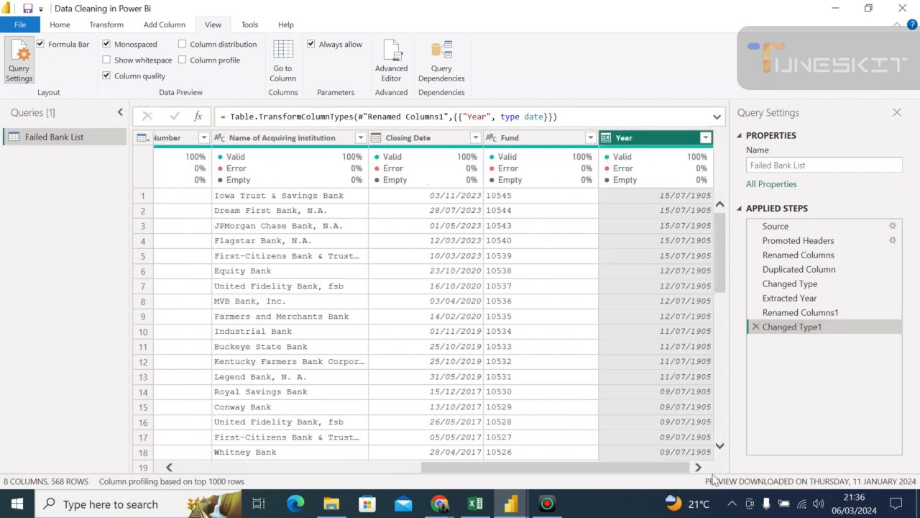
pyautogui.click(756, 327)
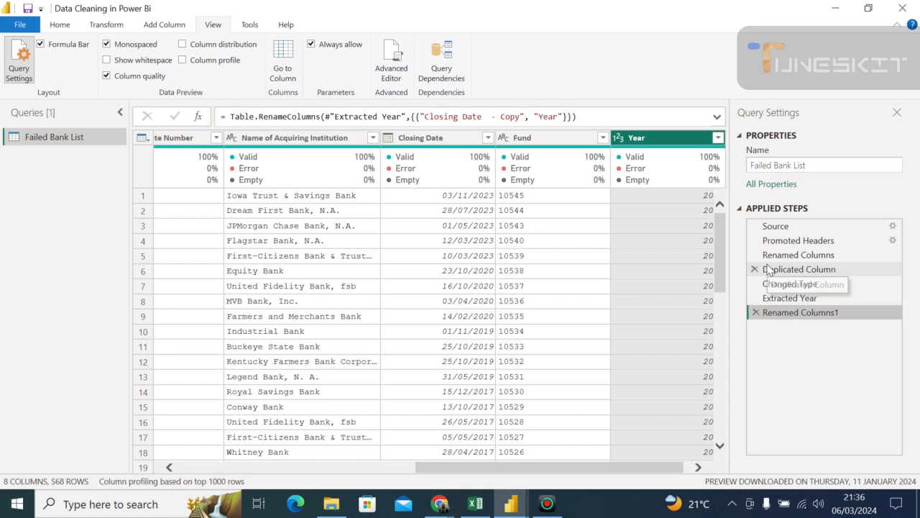
pyautogui.moveTo(660, 464); pyautogui.dragTo(702, 480)
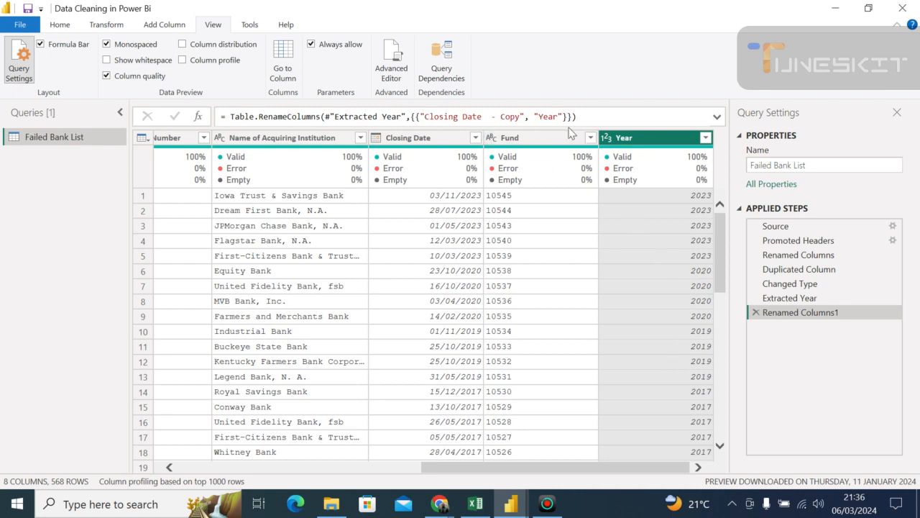
# - Duplicate the Closing Date column again for a second date part
pyautogui.moveTo(430, 159)
pyautogui.click(411, 142)
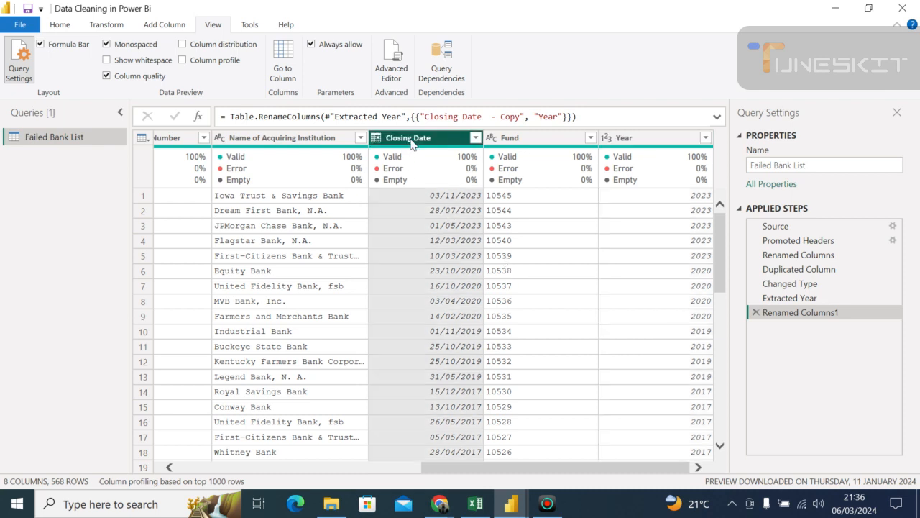
pyautogui.rightClick(412, 144)
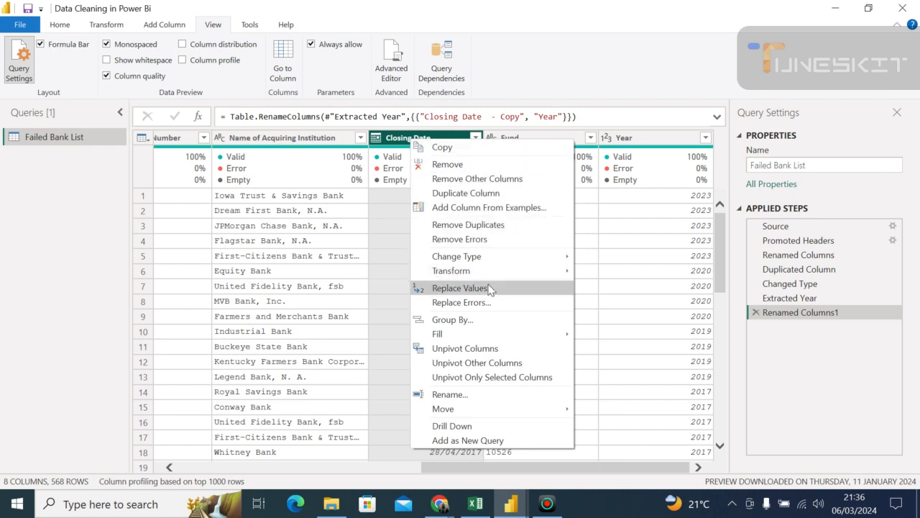
pyautogui.click(482, 194)
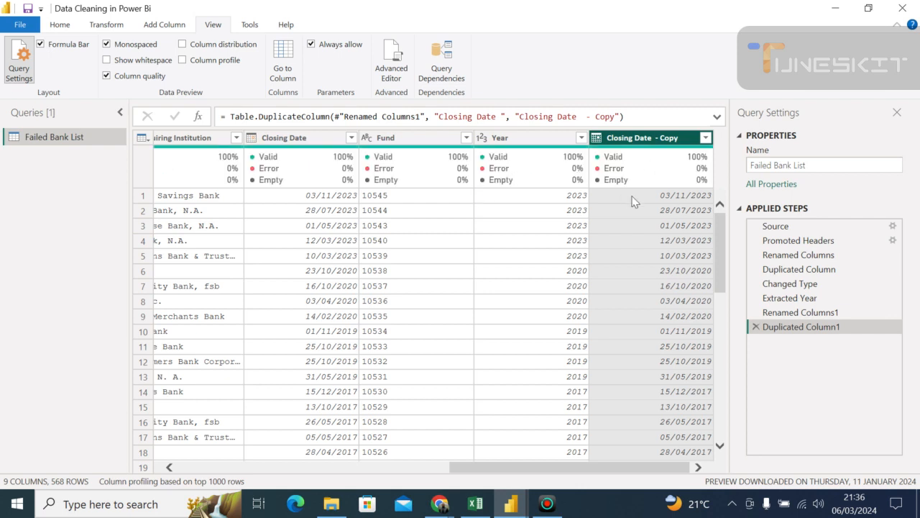
# - Rename the new Closing Date - Copy column as "Months"
pyautogui.doubleClick(656, 140)
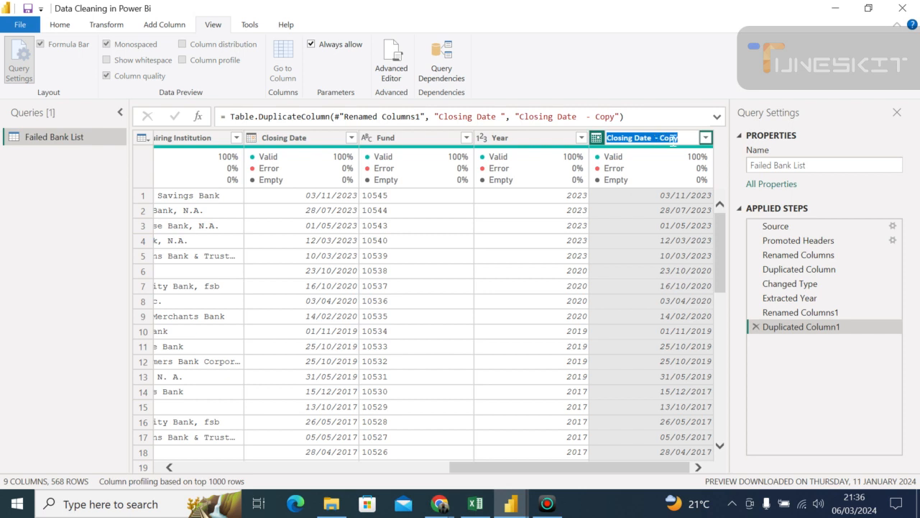
pyautogui.click(679, 140)
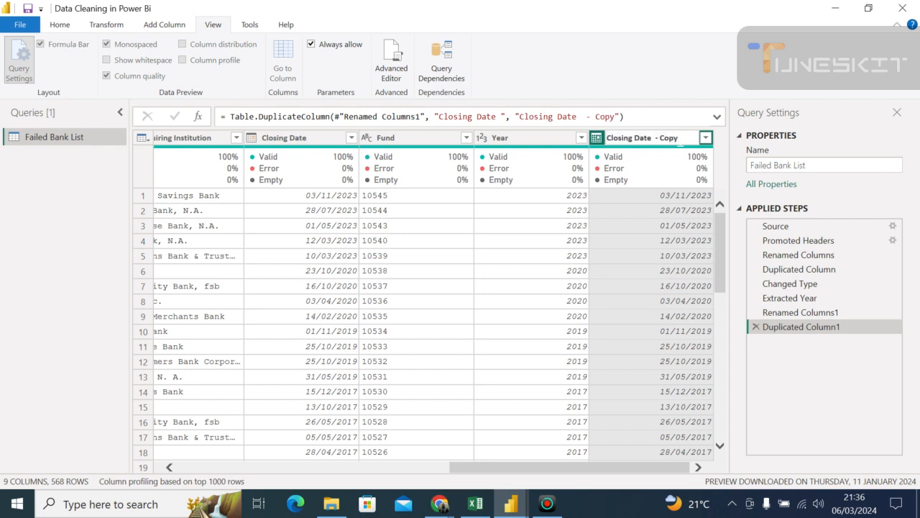
pyautogui.press('BackSpace')
pyautogui.press('BackSpace')
pyautogui.press('BackSpace')
pyautogui.press('BackSpace')
pyautogui.press('BackSpace')
pyautogui.press('BackSpace')
pyautogui.press('BackSpace')
pyautogui.press('BackSpace')
pyautogui.press('BackSpace')
pyautogui.press('BackSpace')
pyautogui.press('BackSpace')
pyautogui.press('BackSpace')
pyautogui.press('BackSpace')
pyautogui.press('BackSpace')
pyautogui.press('BackSpace')
pyautogui.press('BackSpace')
pyautogui.press('BackSpace')
pyautogui.press('BackSpace')
pyautogui.press('BackSpace')
pyautogui.press('BackSpace')
pyautogui.write('Months')
pyautogui.press('Return')
pyautogui.click(60, 24)
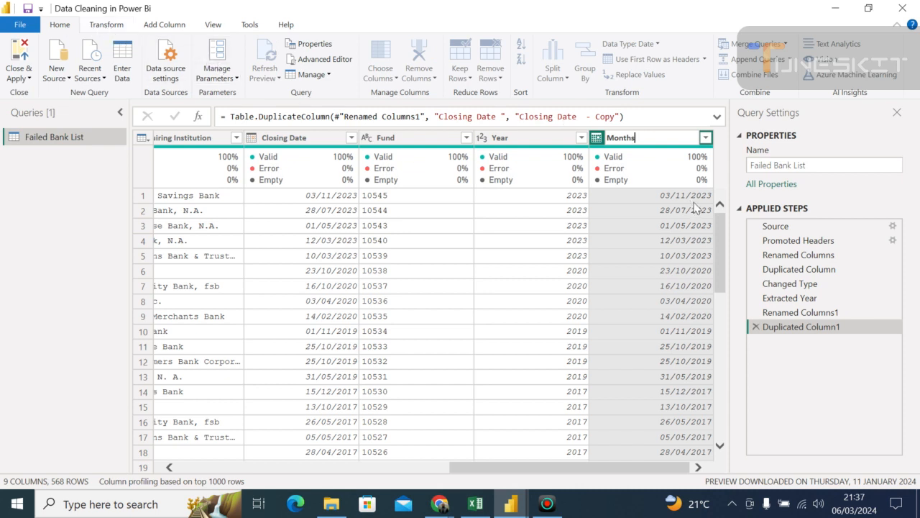
pyautogui.press('Return')
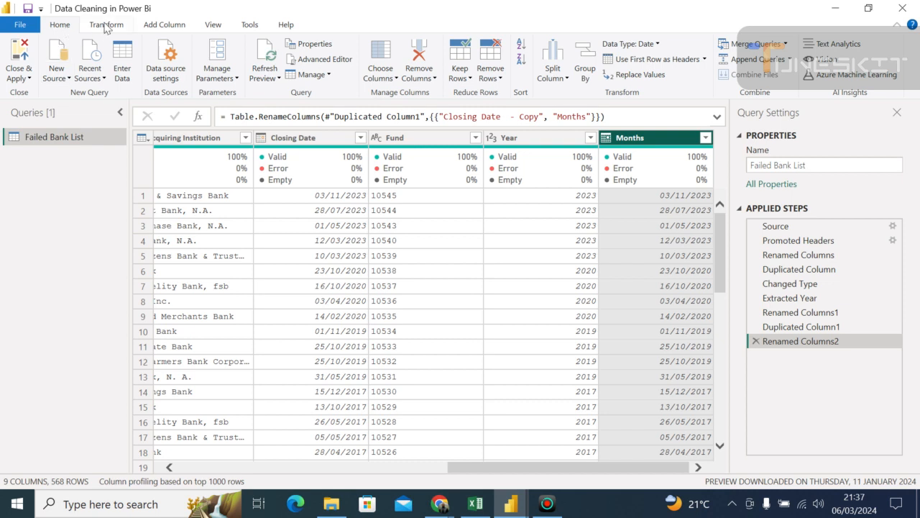
# - Convert the Months column's dates to month numbers by extracting the month
pyautogui.click(105, 25)
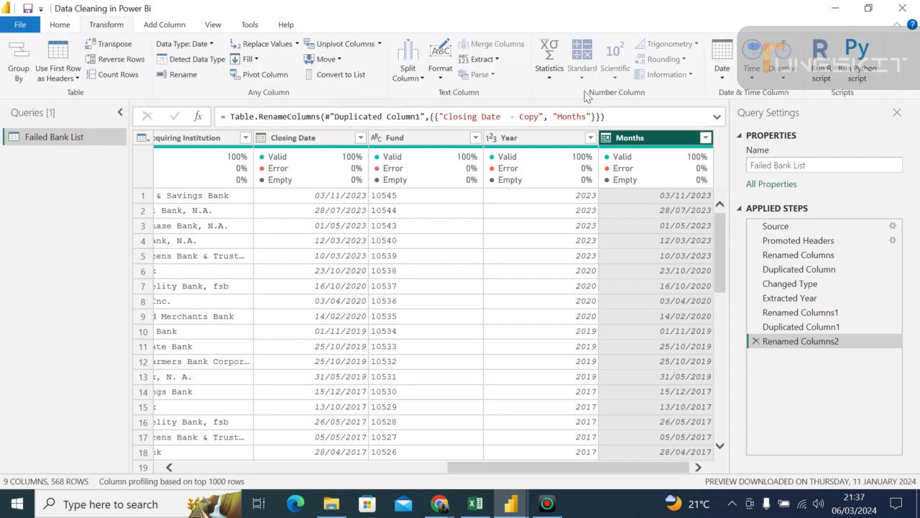
pyautogui.click(723, 77)
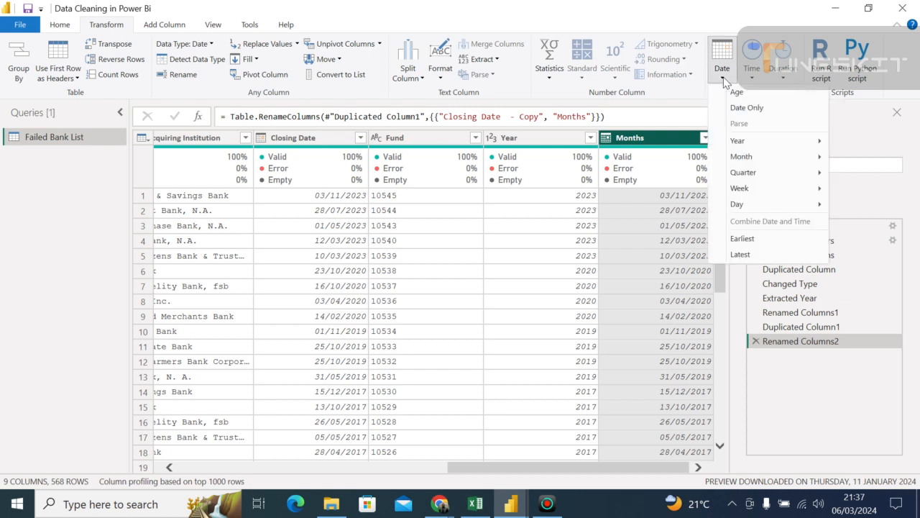
pyautogui.moveTo(748, 159)
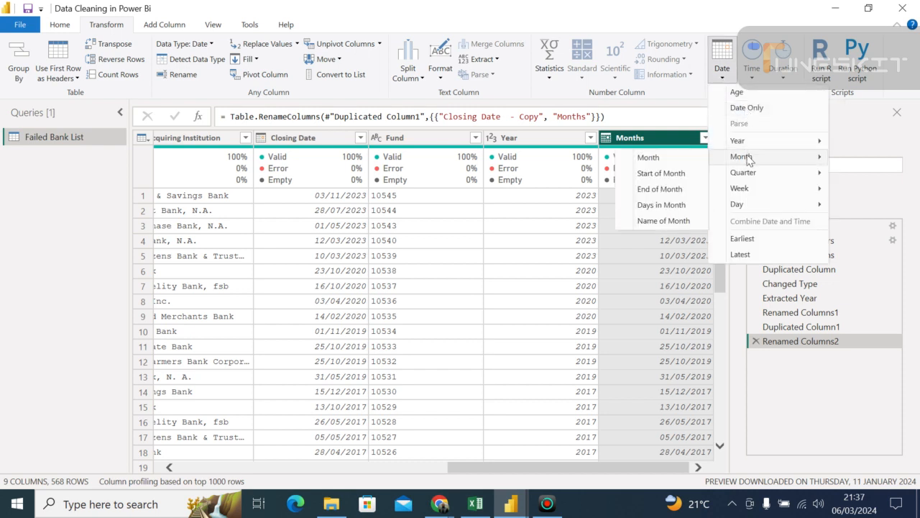
pyautogui.click(667, 158)
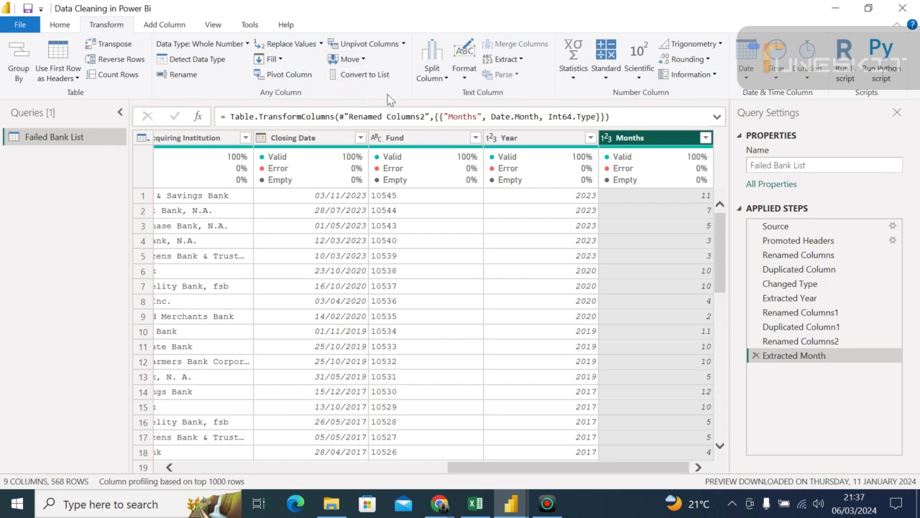
pyautogui.click(465, 70)
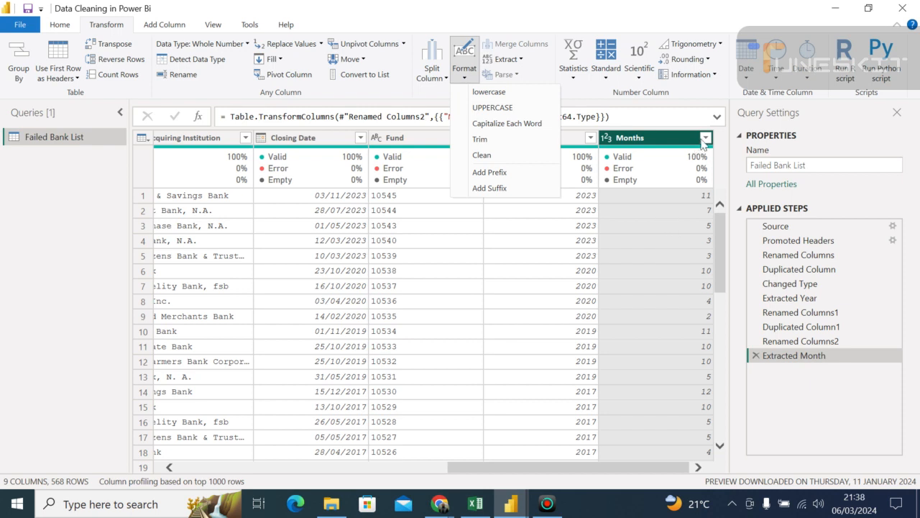
pyautogui.click(758, 358)
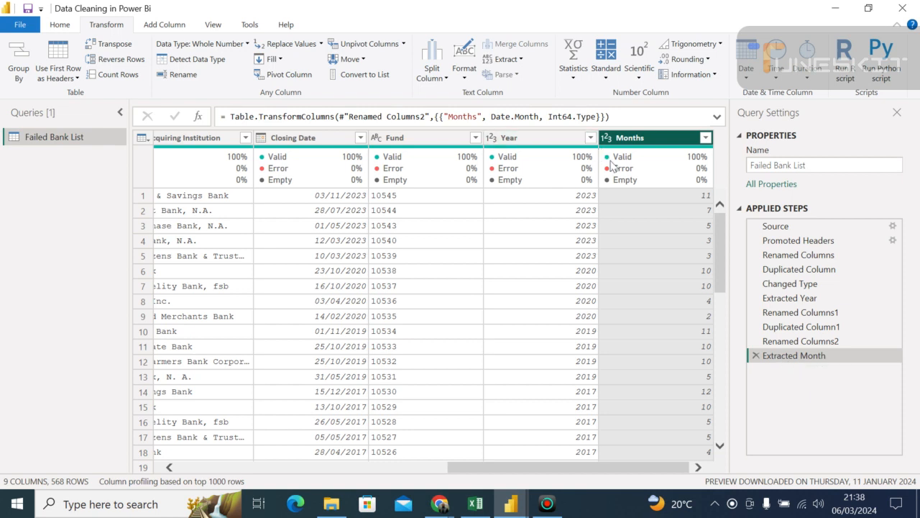
pyautogui.moveTo(695, 148)
pyautogui.click(62, 25)
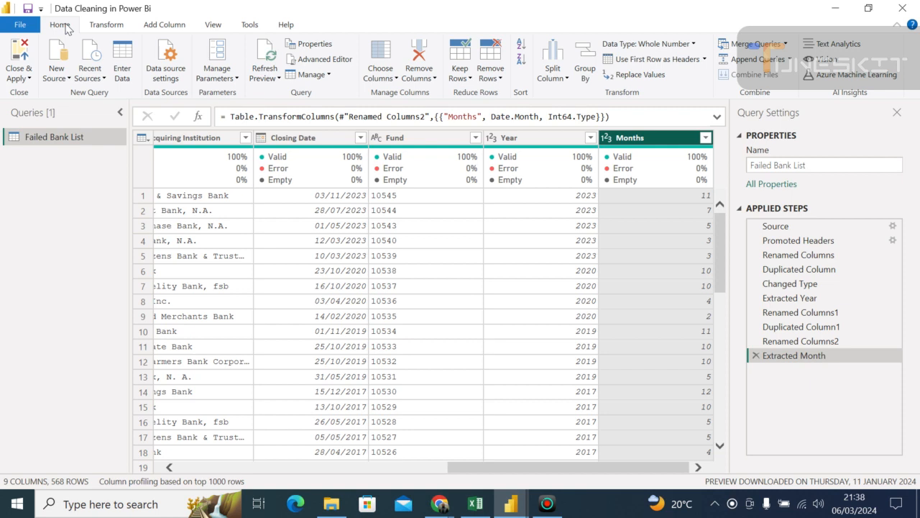
pyautogui.click(101, 29)
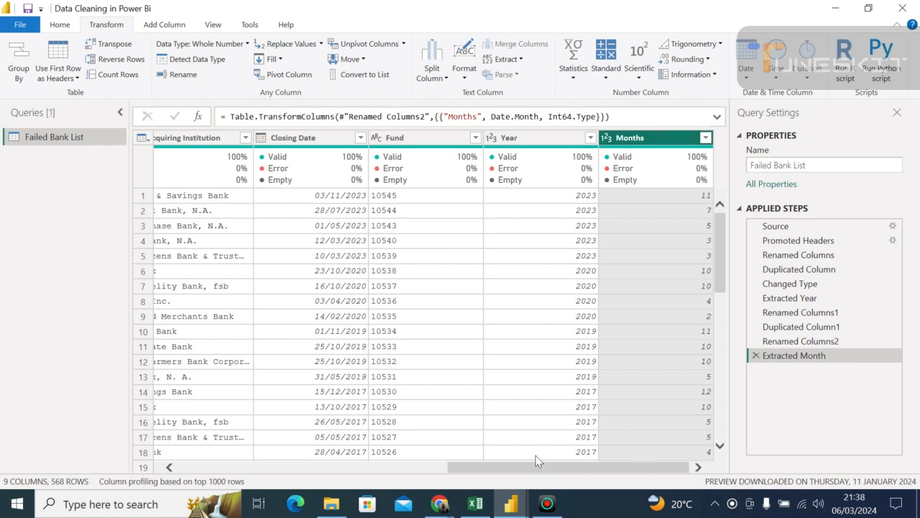
pyautogui.moveTo(508, 467); pyautogui.dragTo(525, 483)
pyautogui.moveTo(510, 472); pyautogui.dragTo(549, 474)
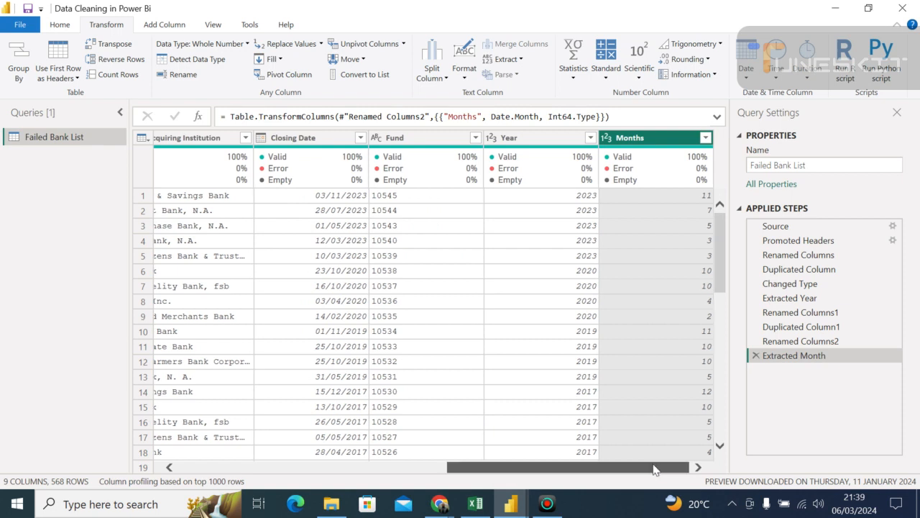
# - Rename the state column as "State", removing the trailing space from its header
pyautogui.moveTo(654, 469); pyautogui.dragTo(550, 474)
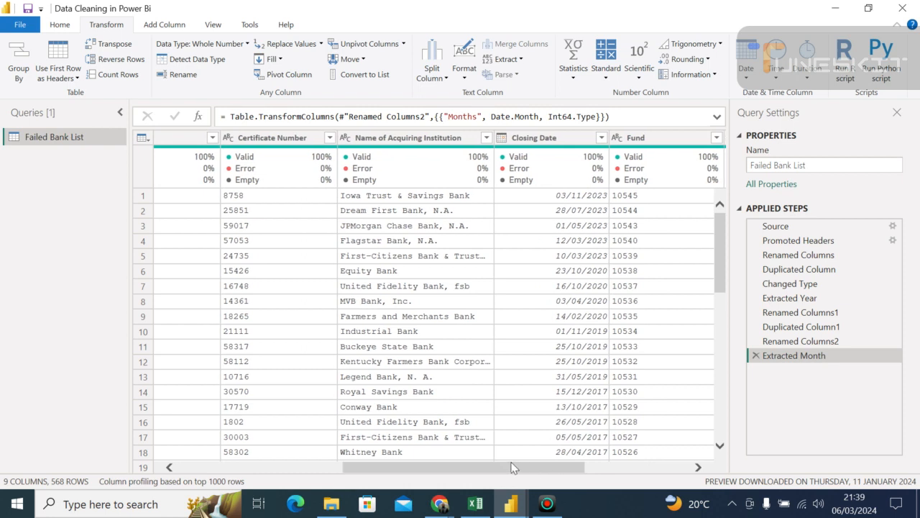
pyautogui.moveTo(503, 468); pyautogui.dragTo(354, 482)
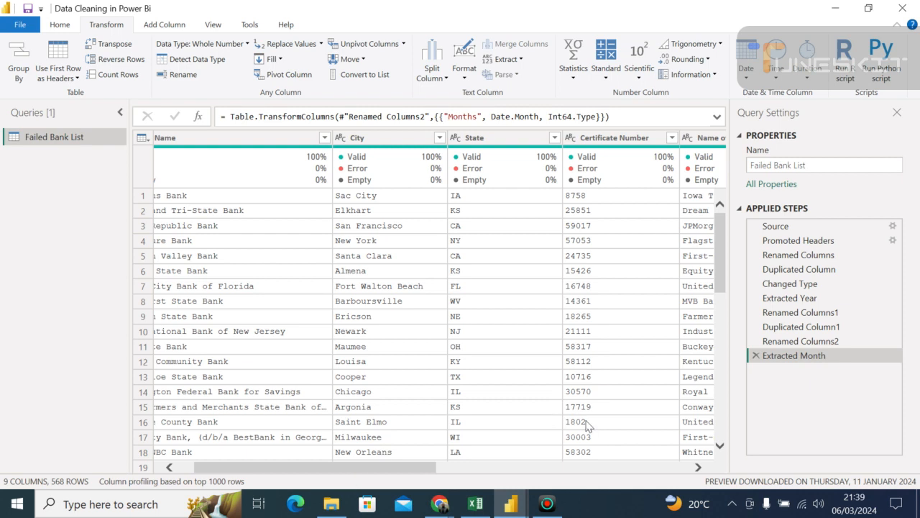
pyautogui.click(371, 140)
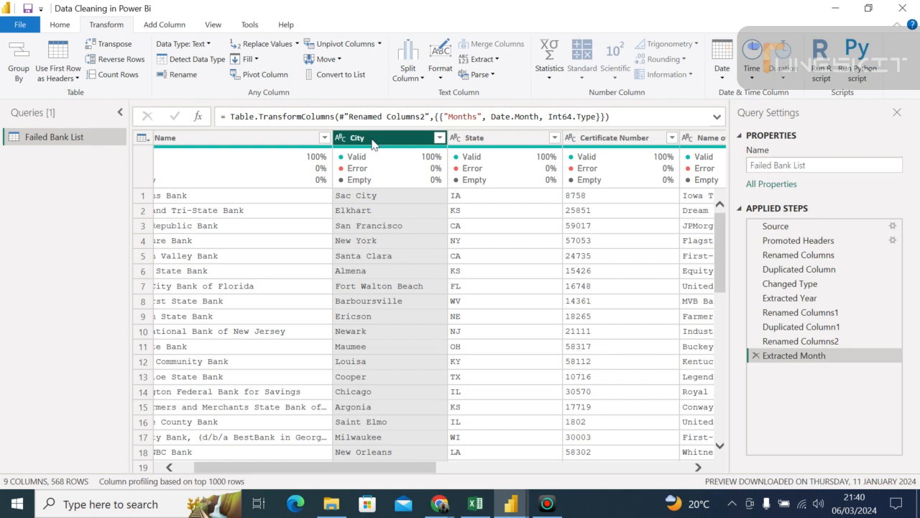
pyautogui.doubleClick(469, 136)
pyautogui.write('State')
pyautogui.press('Return')
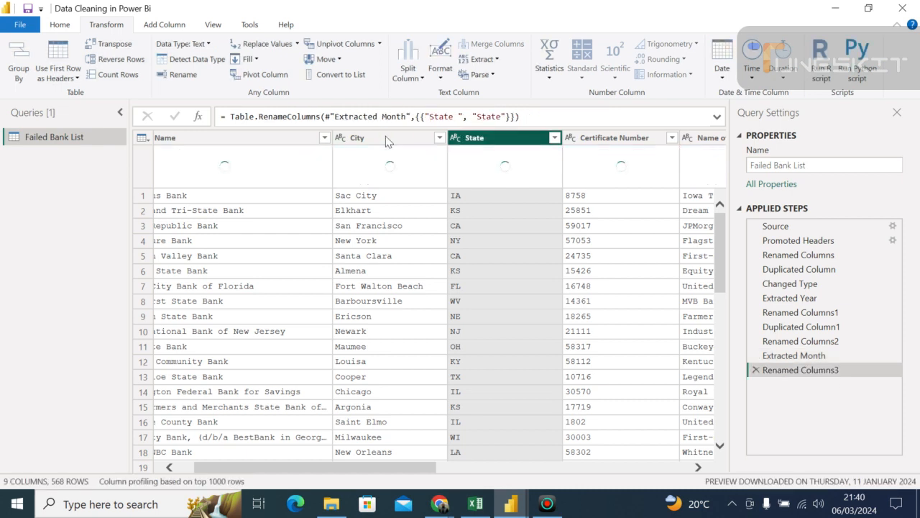
# - Merge the State and City columns into one, with State first and a comma as the separator
pyautogui.click(386, 140)
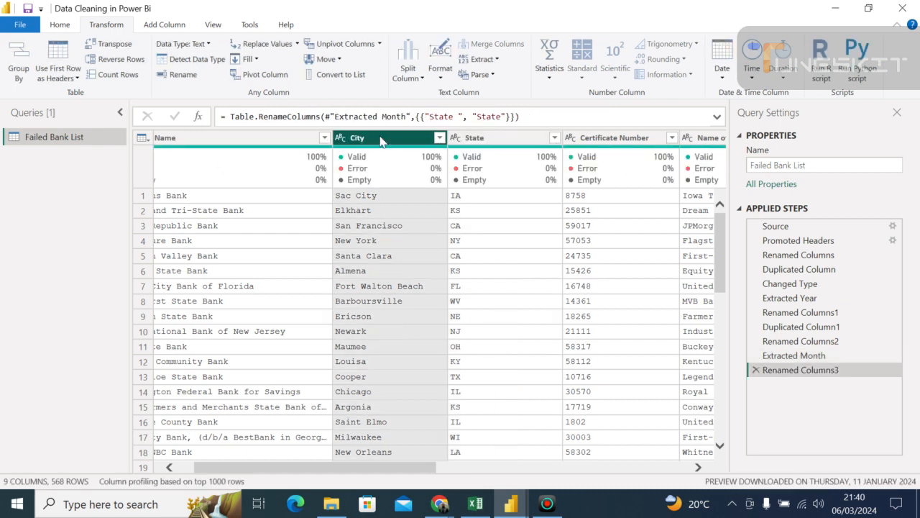
pyautogui.keyDown('ctrl'); pyautogui.click(474, 141); pyautogui.keyUp('ctrl')
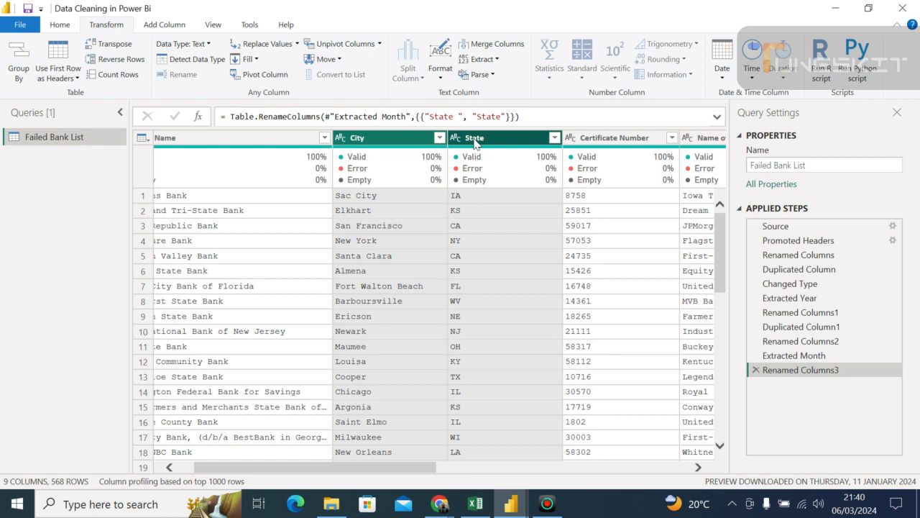
pyautogui.click(474, 138)
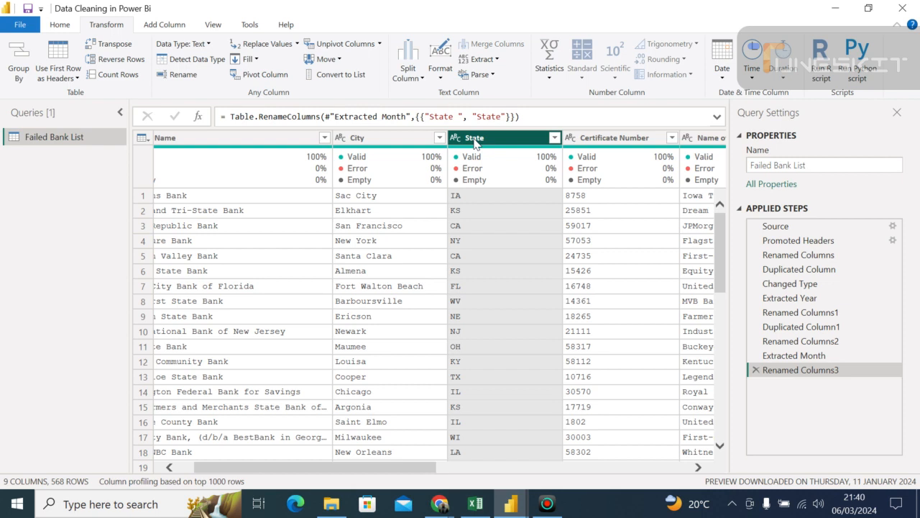
pyautogui.keyDown('ctrl'); pyautogui.click(391, 138); pyautogui.keyUp('ctrl')
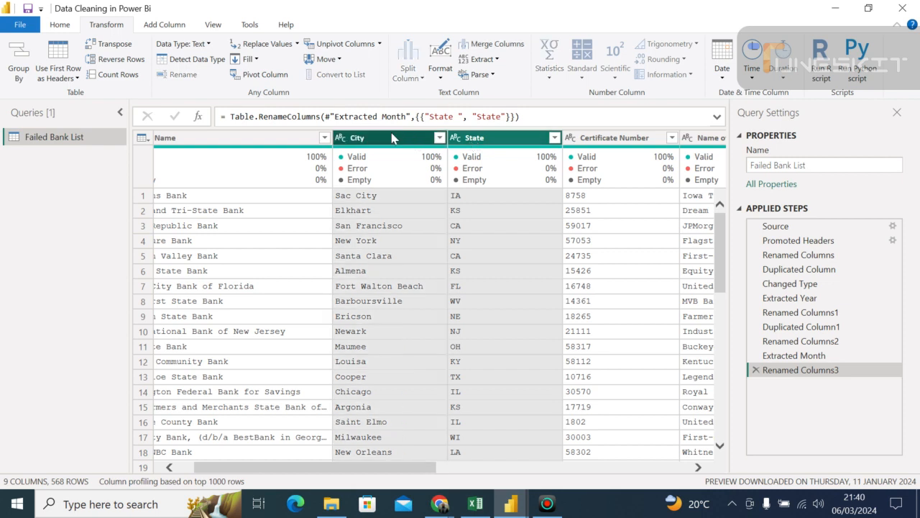
pyautogui.rightClick(391, 138)
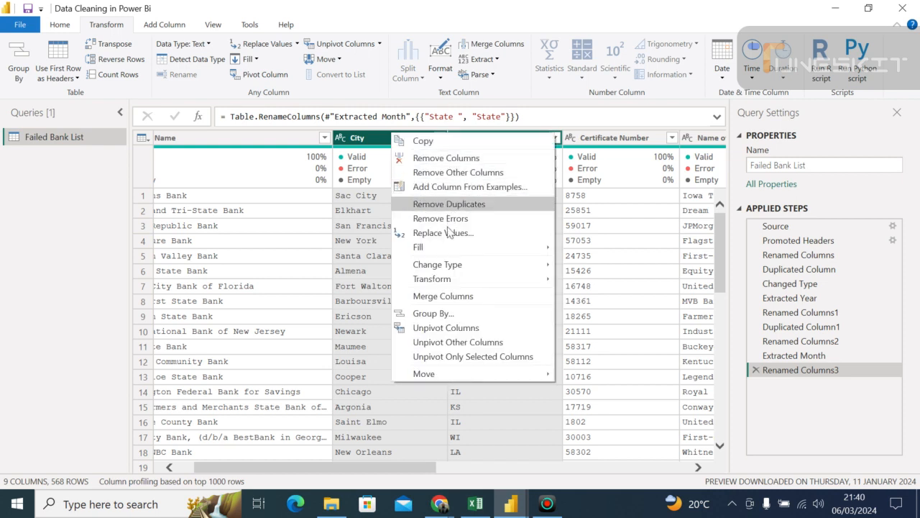
pyautogui.click(453, 297)
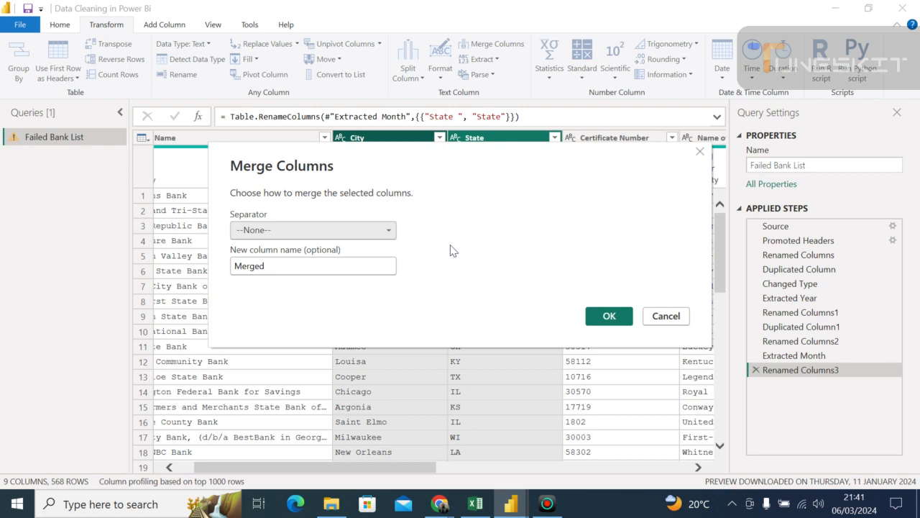
pyautogui.click(389, 232)
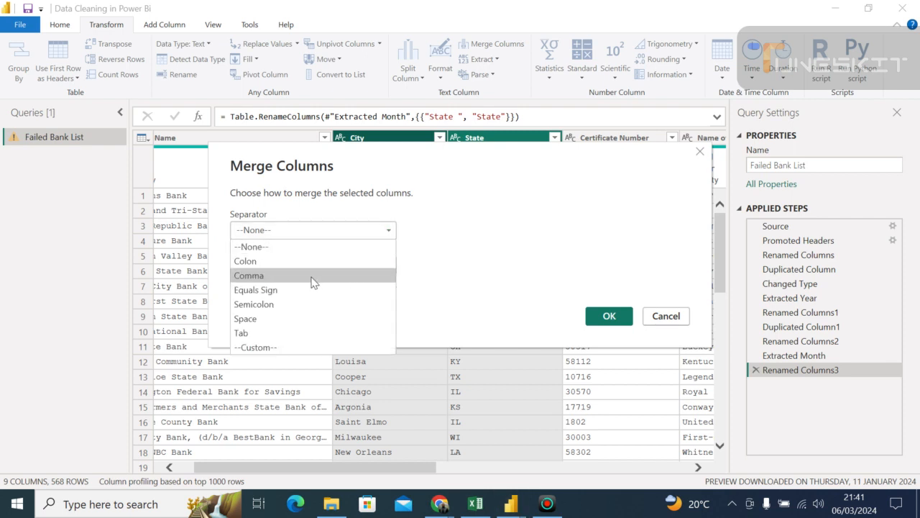
pyautogui.click(278, 318)
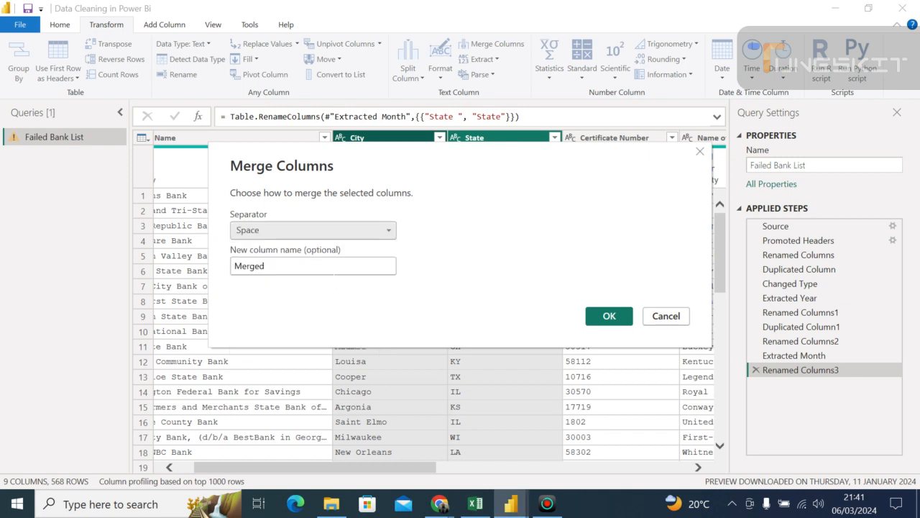
pyautogui.click(389, 232)
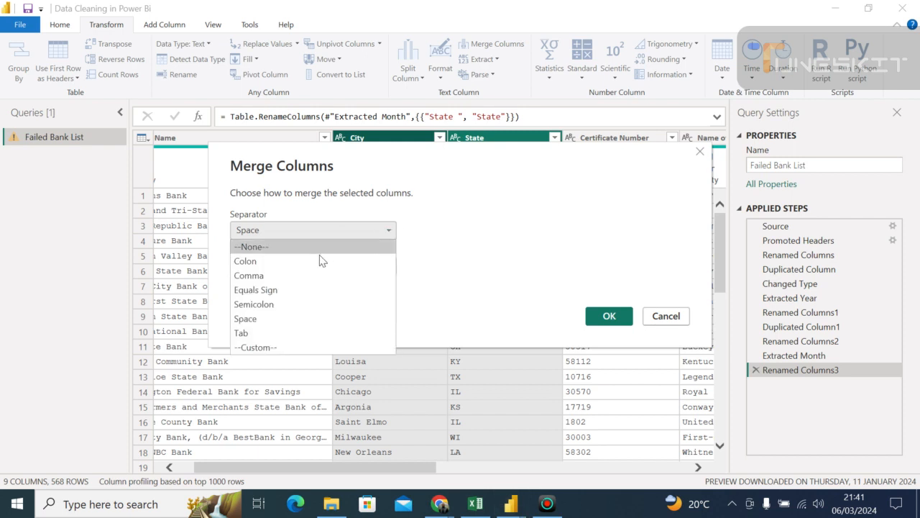
pyautogui.click(305, 280)
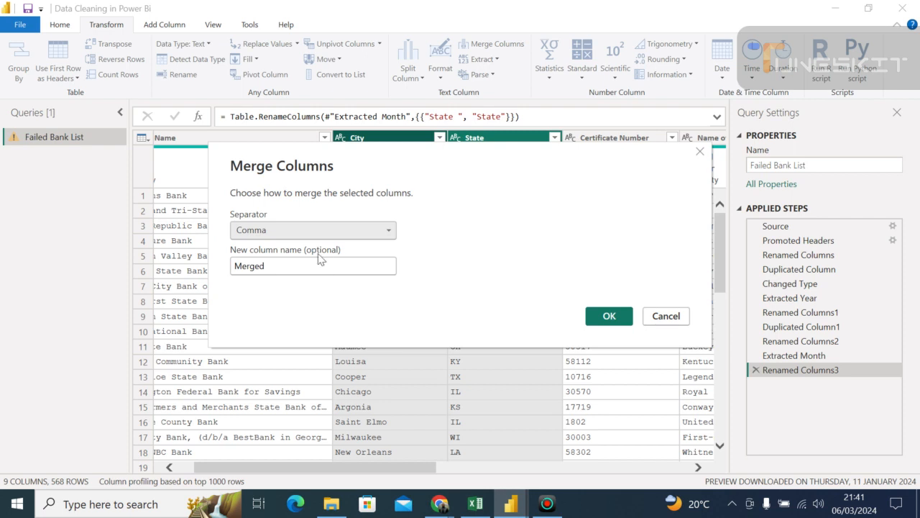
pyautogui.click(612, 318)
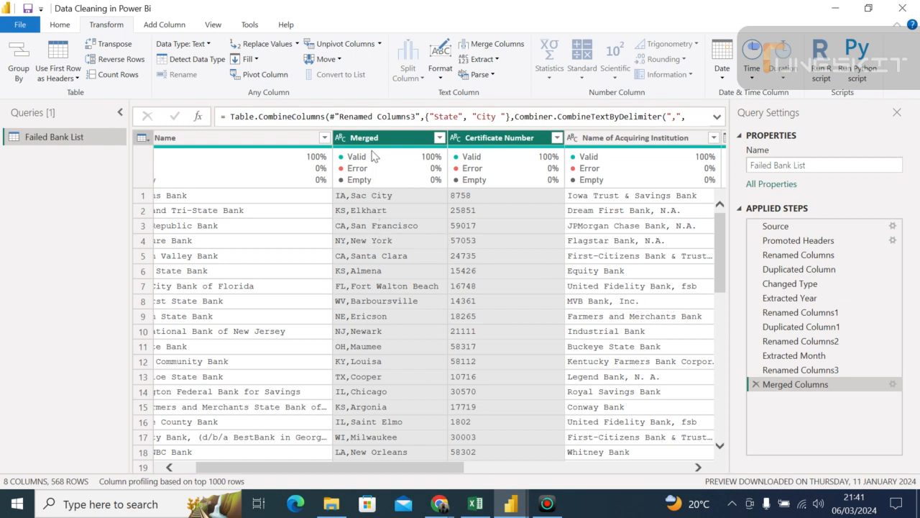
# - Rename the Merged column as "City&State"
pyautogui.moveTo(375, 171)
pyautogui.moveTo(383, 151)
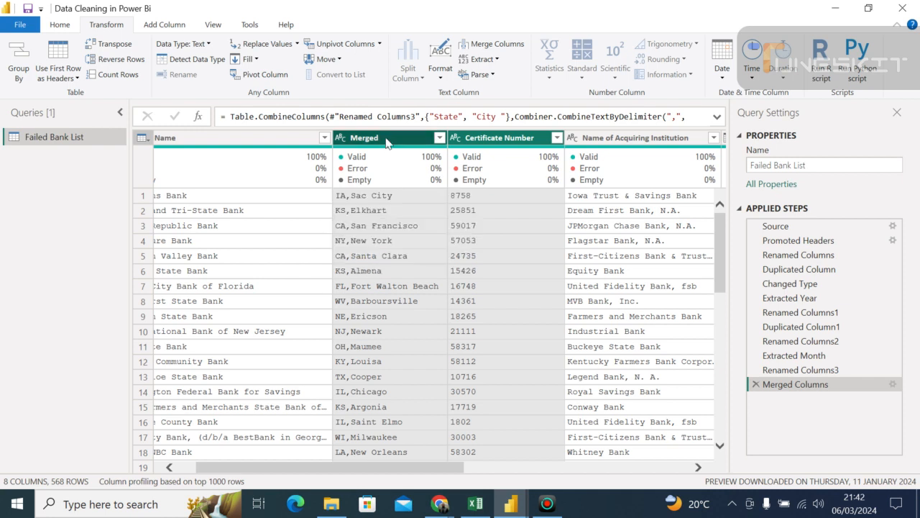
pyautogui.doubleClick(384, 138)
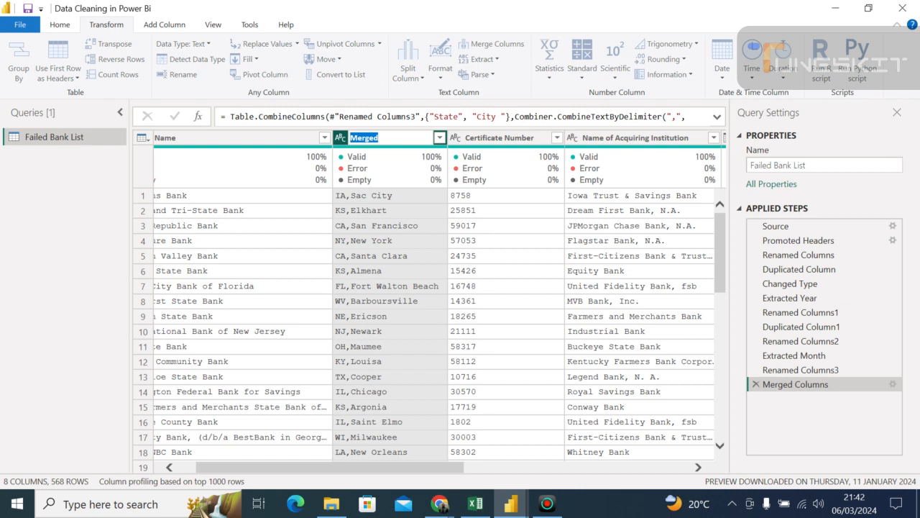
pyautogui.press('BackSpace')
pyautogui.write('City&State')
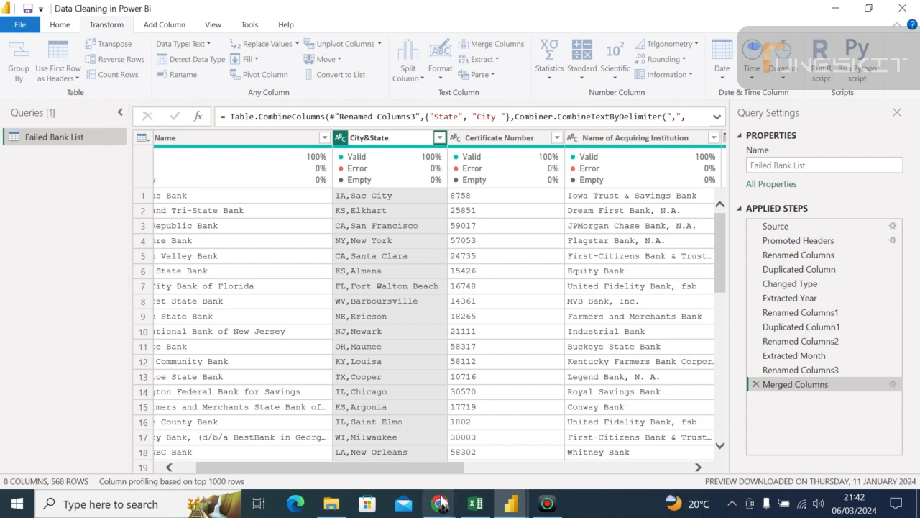
# - Switch to the Google Meet call in Chrome to check the meeting and return to the Power Query Editor window
pyautogui.moveTo(439, 507)
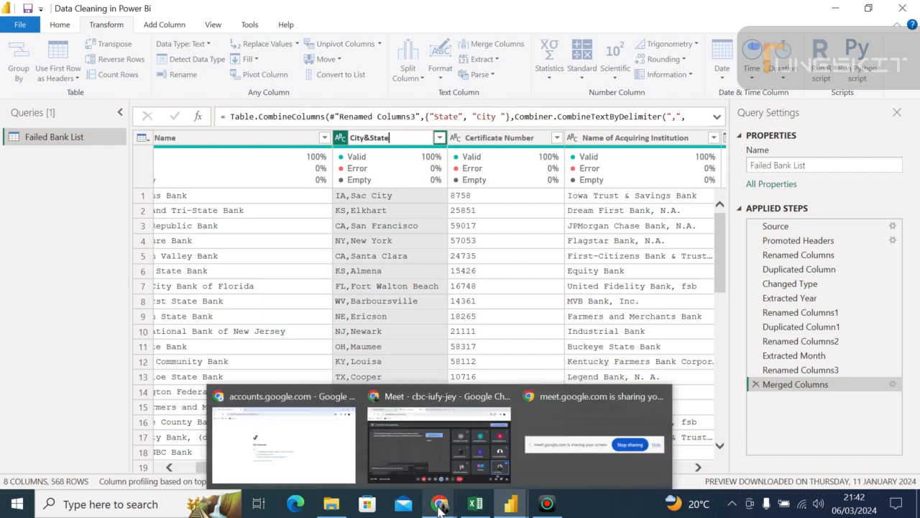
pyautogui.click(432, 447)
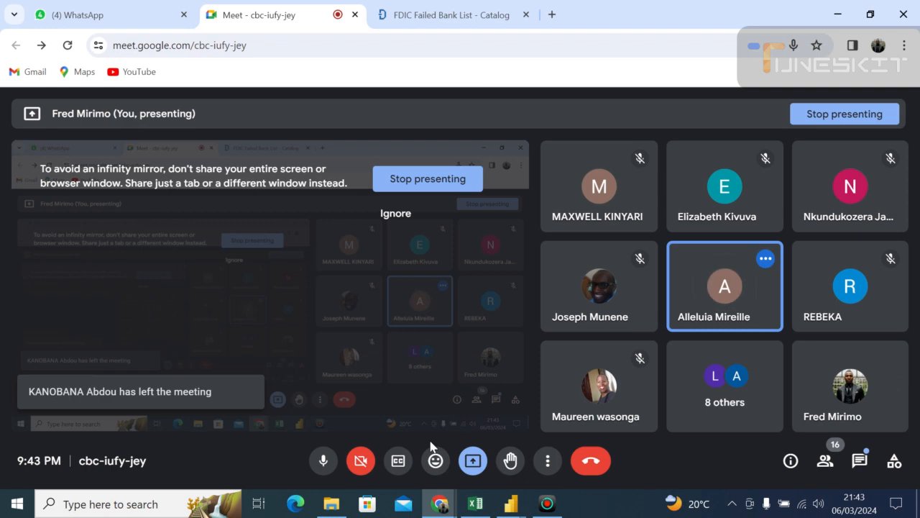
pyautogui.click(514, 506)
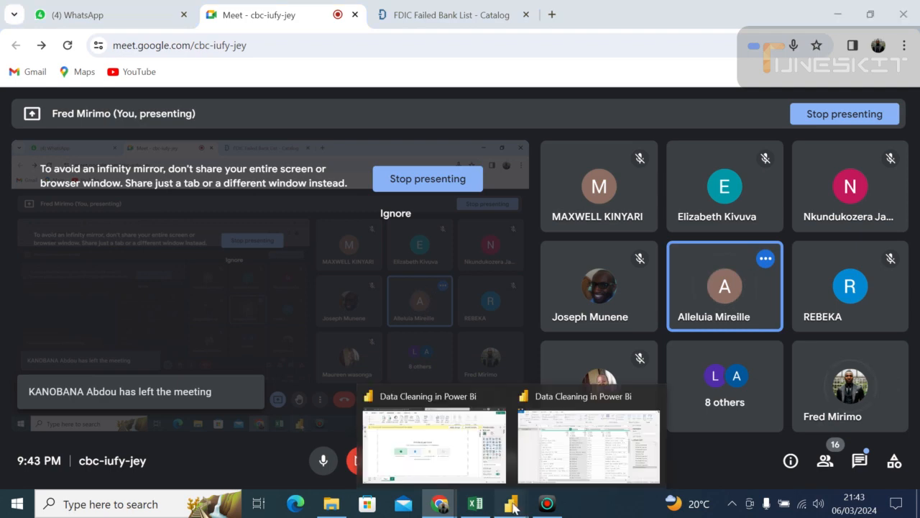
pyautogui.click(556, 460)
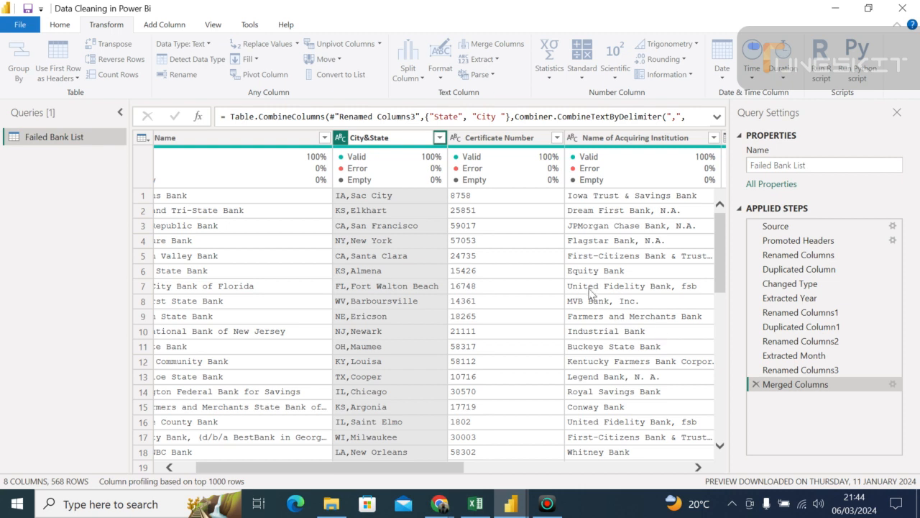
# - Commit the City&State column name, check the Google Meet call in Chrome, and return to the Power Query Editor window
pyautogui.press('Return')
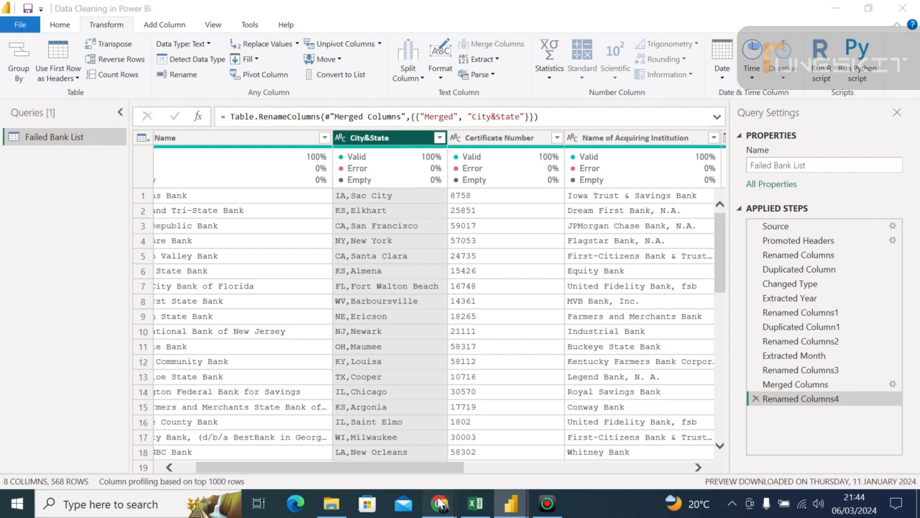
pyautogui.moveTo(438, 500)
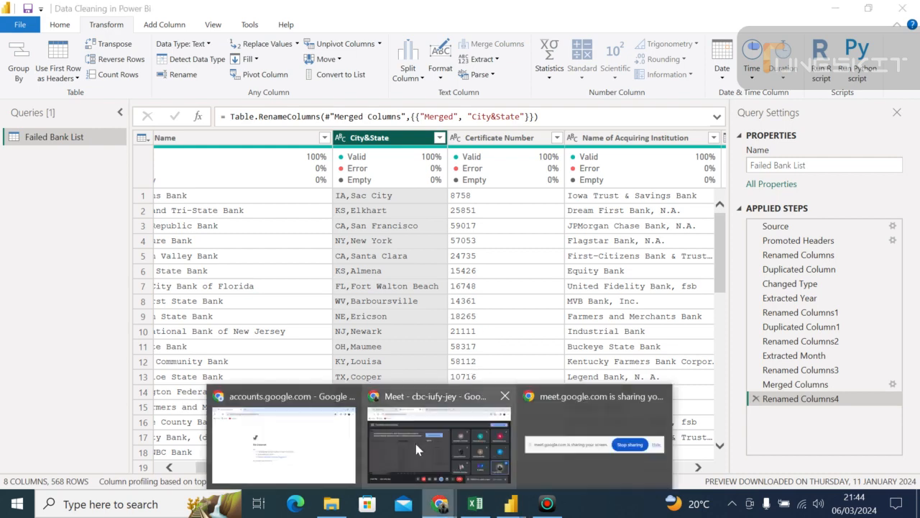
pyautogui.click(416, 449)
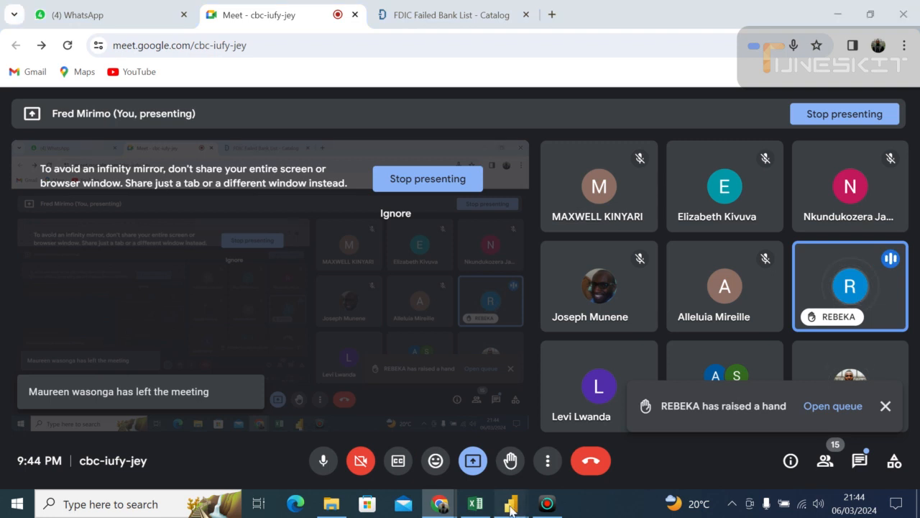
pyautogui.moveTo(510, 504)
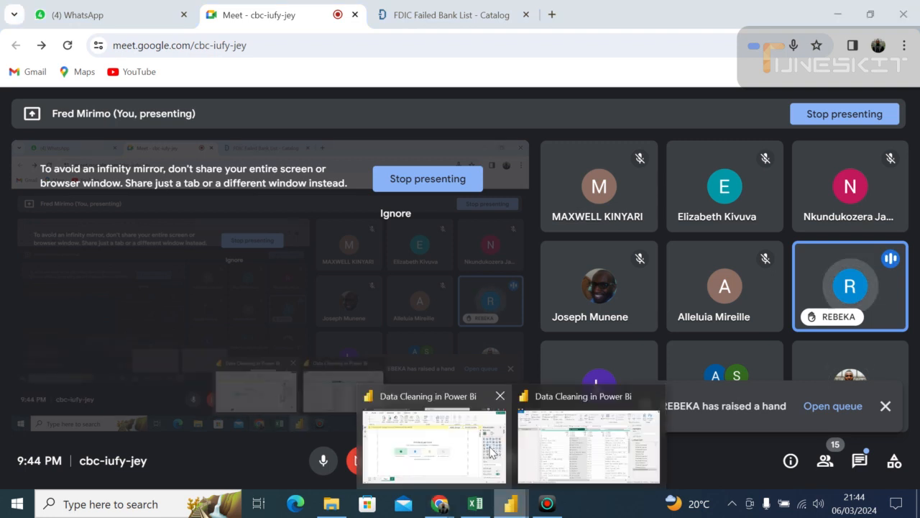
pyautogui.click(564, 443)
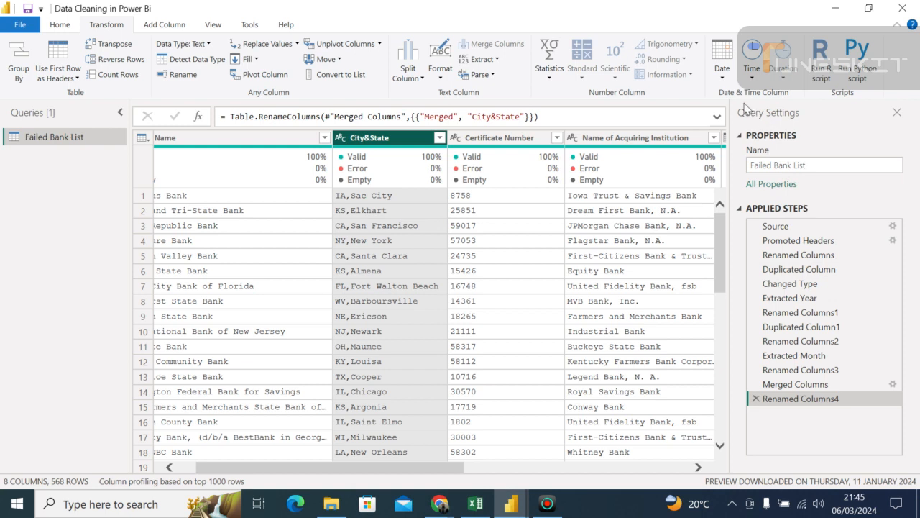
# - Delete the Renamed Columns4 step from the applied steps of the Failed Bank List query
pyautogui.click(213, 24)
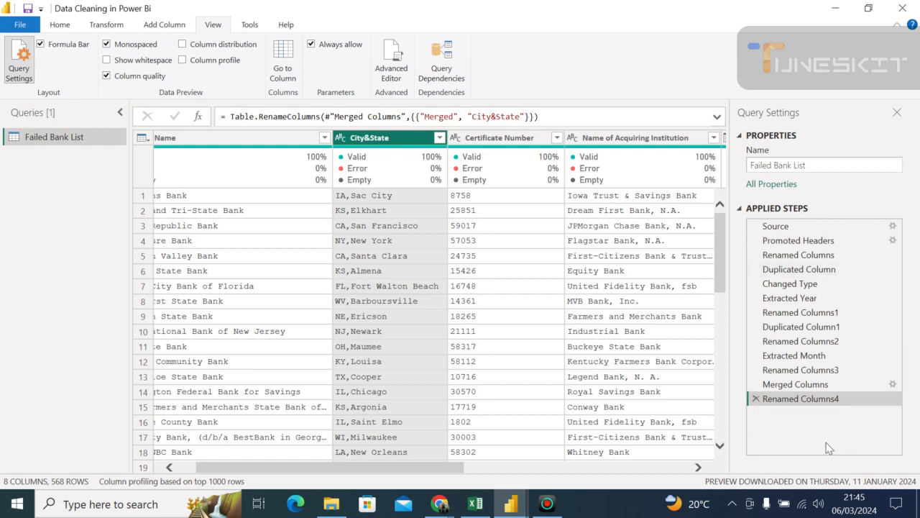
pyautogui.click(755, 398)
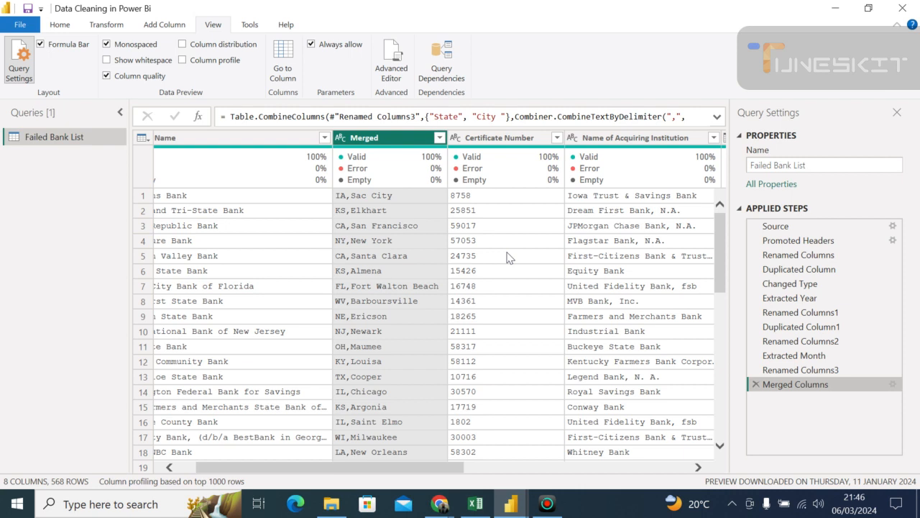
# - Try splitting the Merged column by uppercase to lowercase, and delete that split step
pyautogui.rightClick(368, 141)
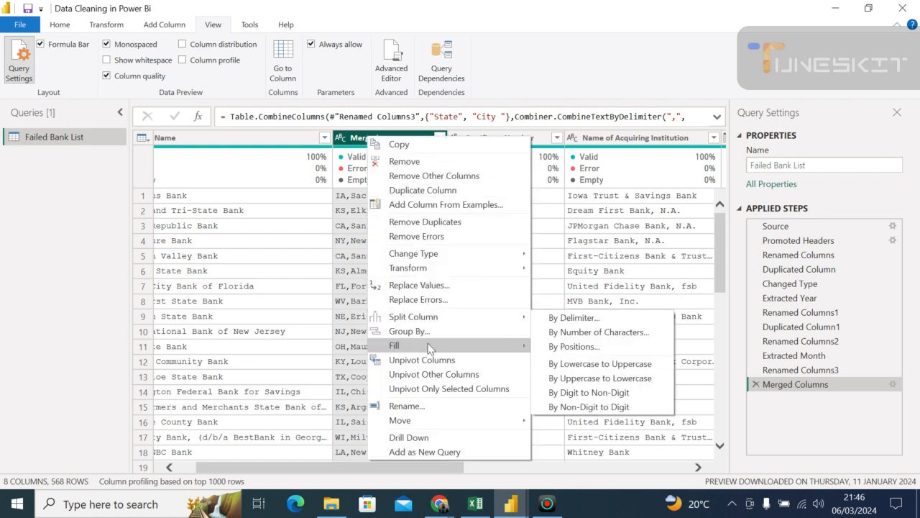
pyautogui.moveTo(428, 325)
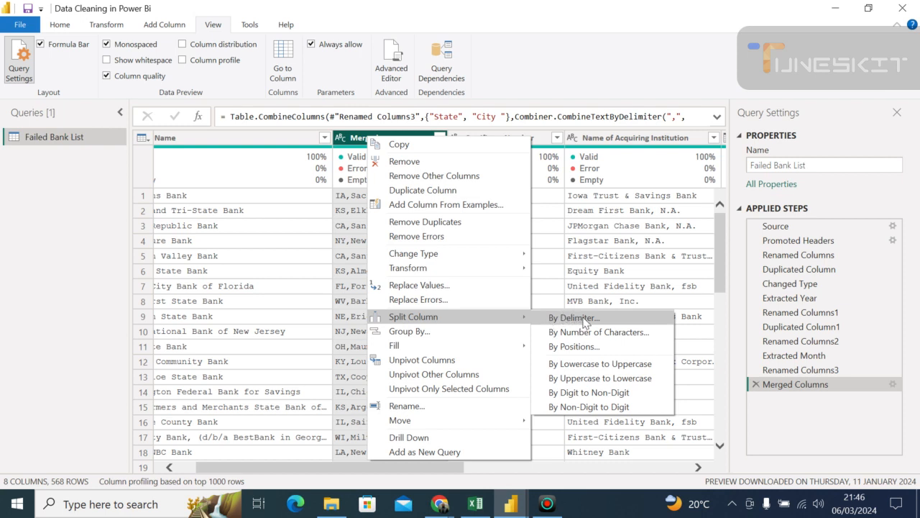
pyautogui.click(593, 374)
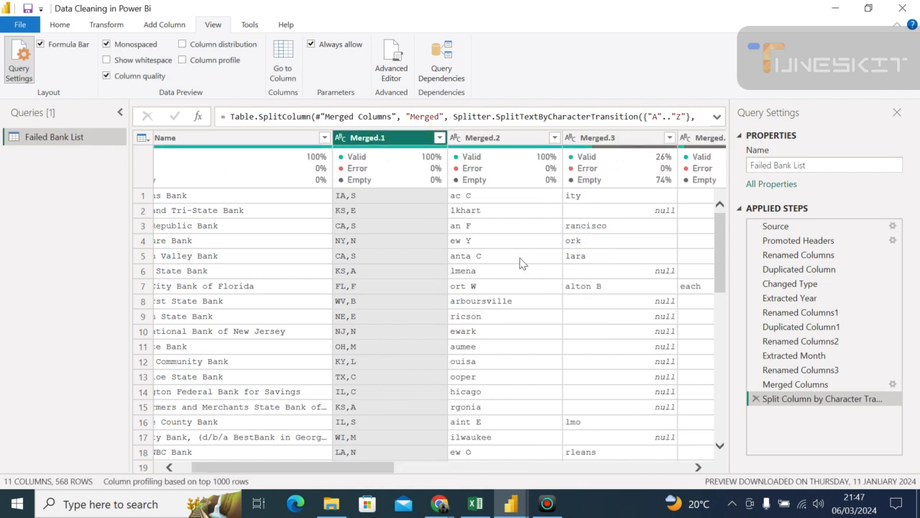
pyautogui.click(756, 399)
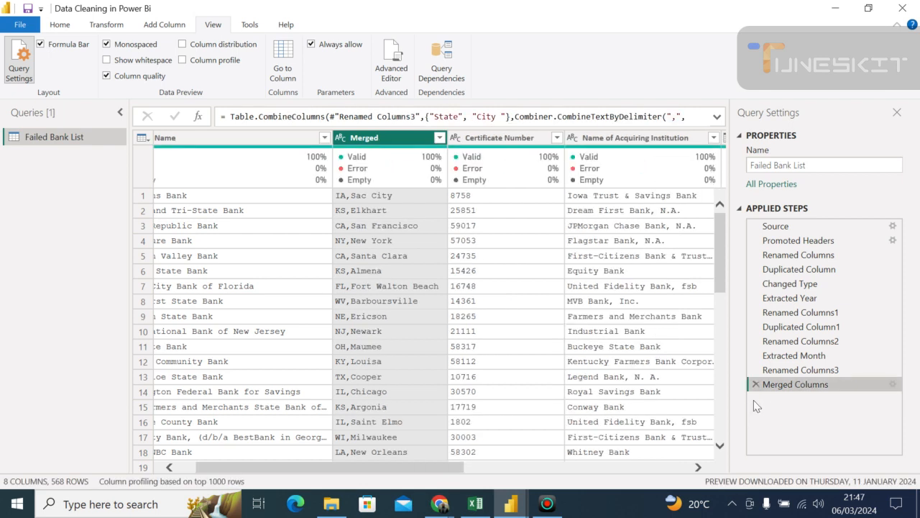
# - Split the Merged column by delimiter, using a comma at each occurrence of the delimiter
pyautogui.rightClick(399, 140)
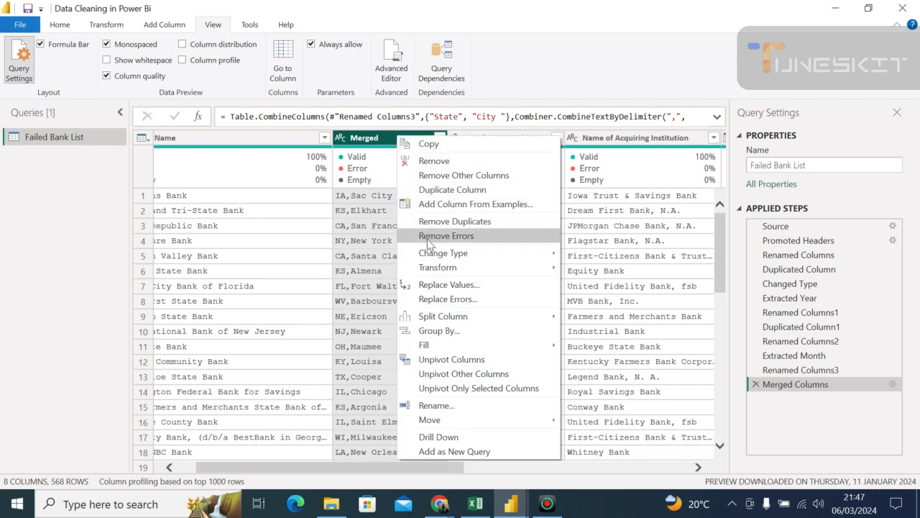
pyautogui.moveTo(463, 325)
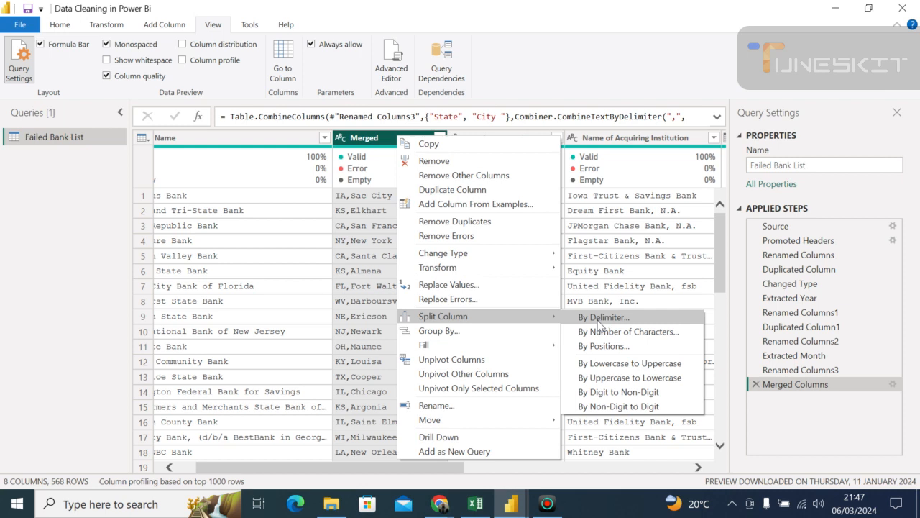
pyautogui.click(597, 320)
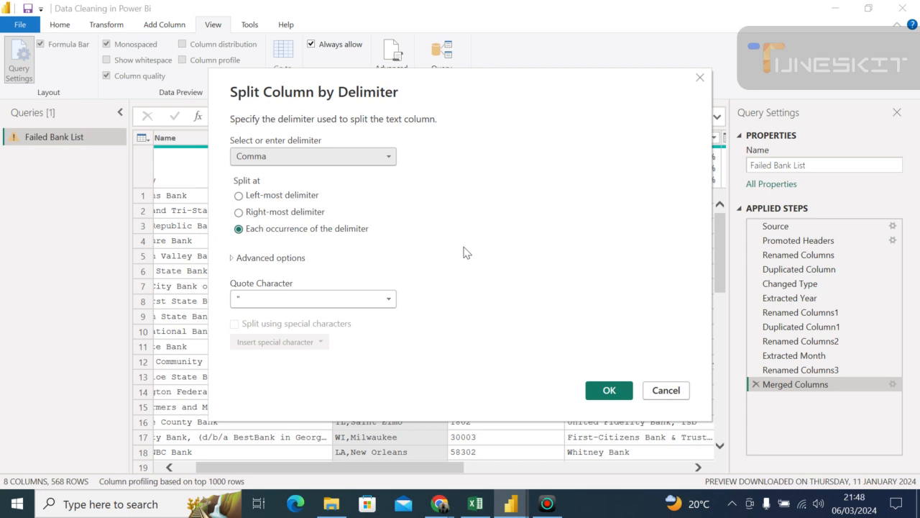
pyautogui.click(387, 157)
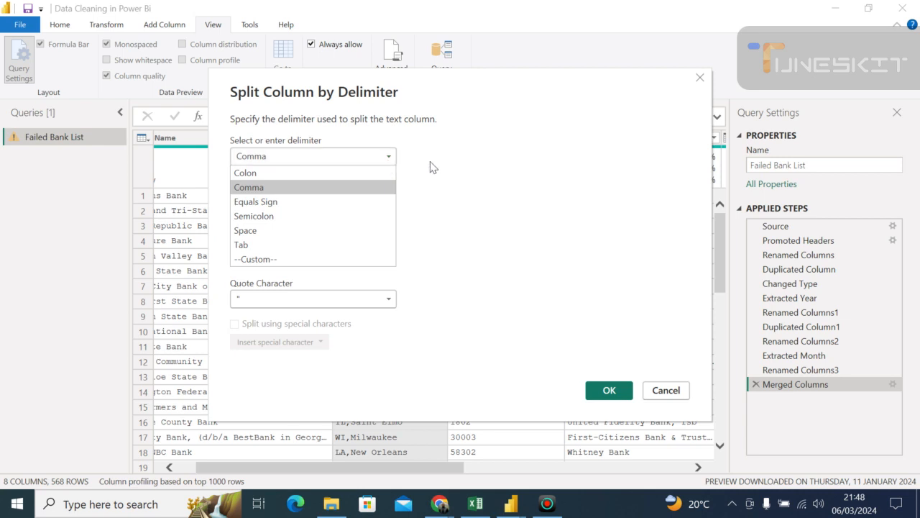
pyautogui.click(468, 204)
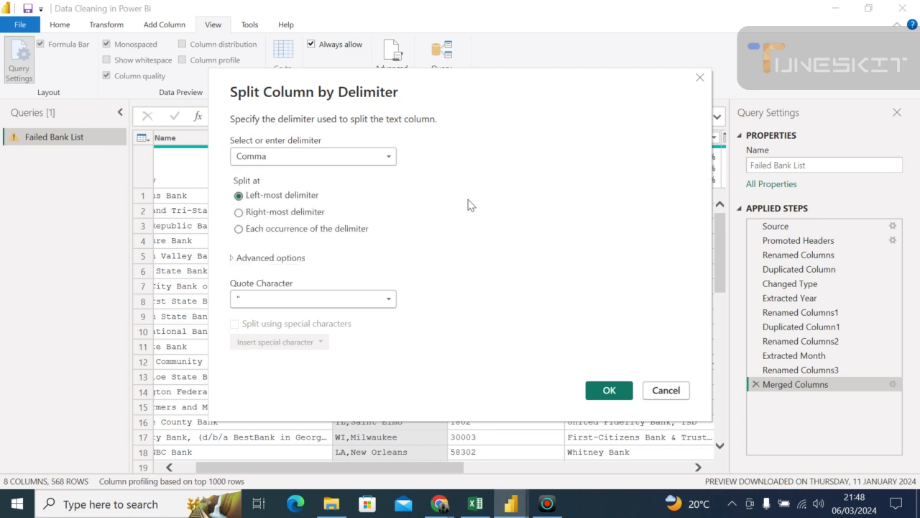
pyautogui.click(238, 229)
pyautogui.click(609, 392)
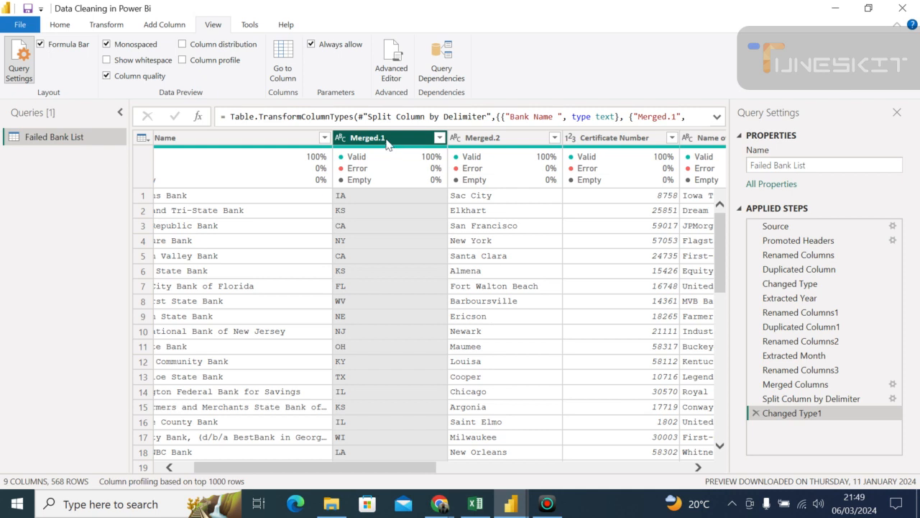
# - Rename the Merged.1 column as "State"
pyautogui.doubleClick(387, 142)
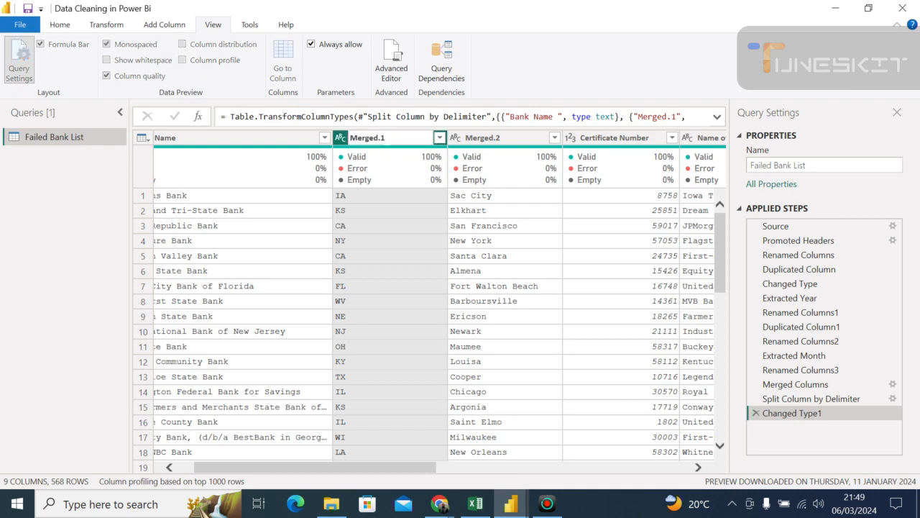
pyautogui.press('BackSpace')
pyautogui.press('BackSpace')
pyautogui.press('BackSpace')
pyautogui.press('BackSpace')
pyautogui.press('BackSpace')
pyautogui.press('BackSpace')
pyautogui.press('BackSpace')
pyautogui.press('BackSpace')
pyautogui.write('Sa')
pyautogui.press('BackSpace')
pyautogui.write('tate')
pyautogui.press('Return')
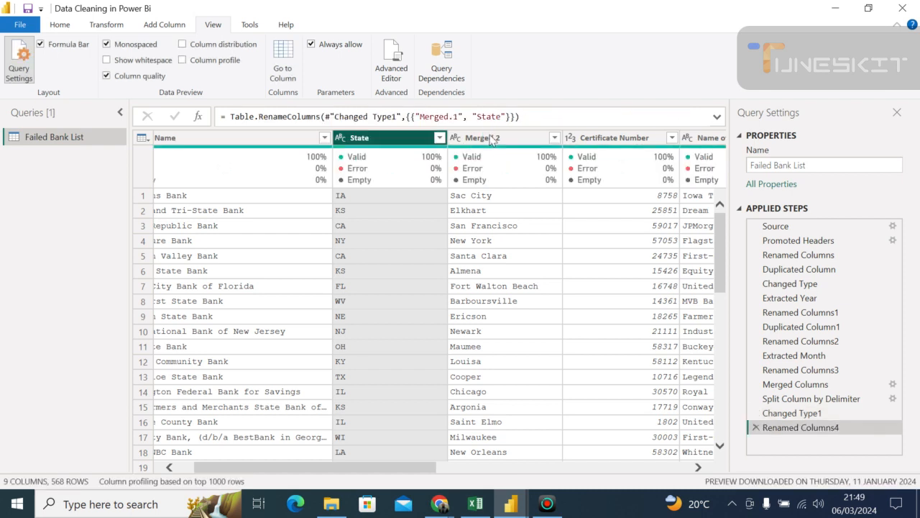
# - Rename the Merged.2 column as "City"
pyautogui.click(491, 140)
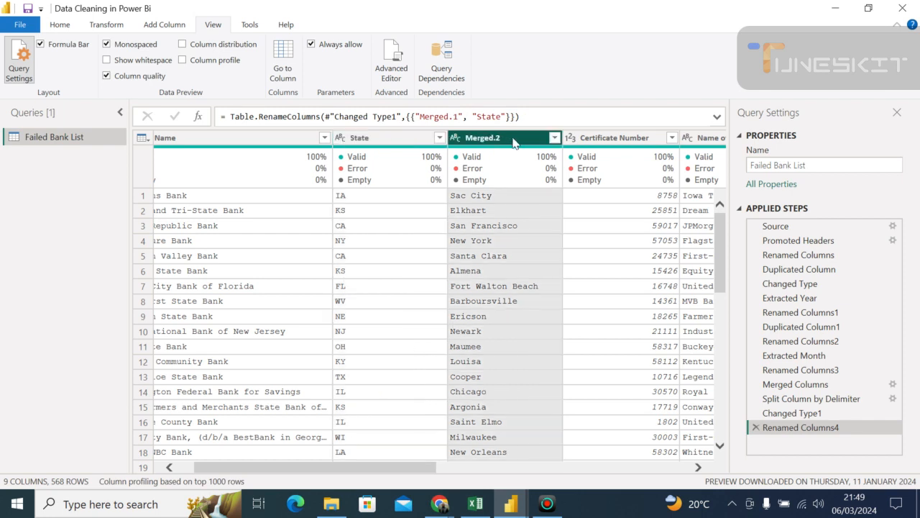
pyautogui.doubleClick(514, 140)
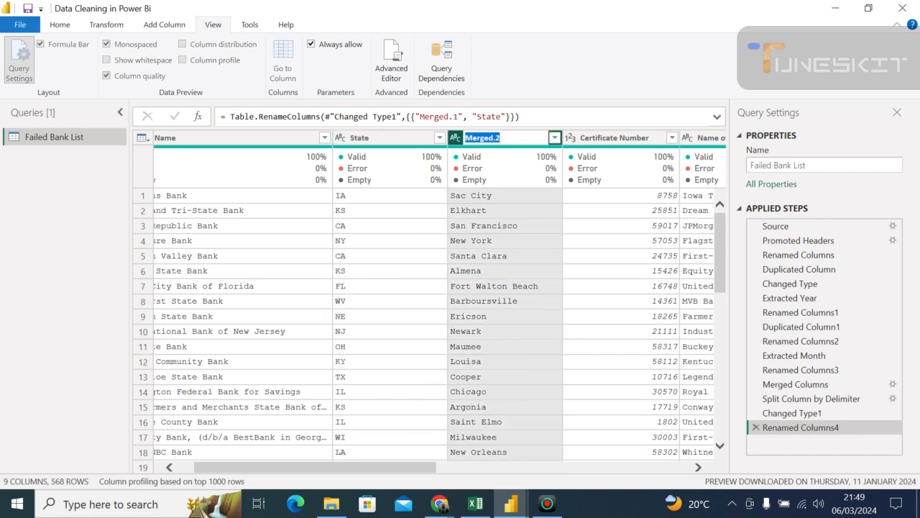
pyautogui.press('BackSpace')
pyautogui.write('City')
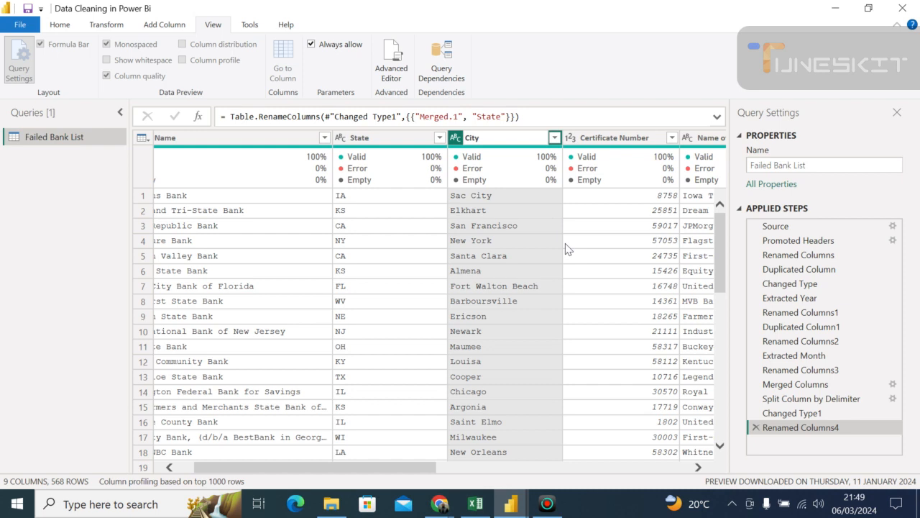
pyautogui.press('Return')
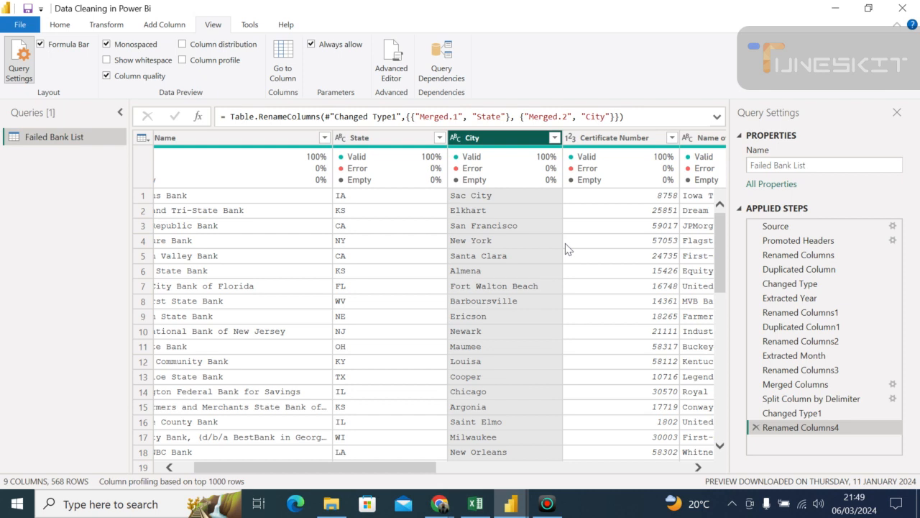
# - Switch to the Google Meet call in Chrome to check on participants, and return to the Power Query Editor window
pyautogui.click(440, 505)
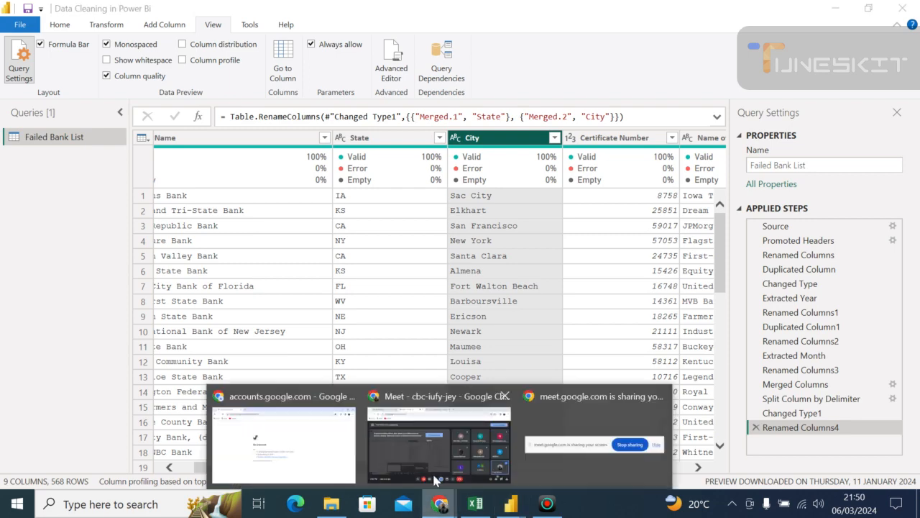
pyautogui.click(435, 478)
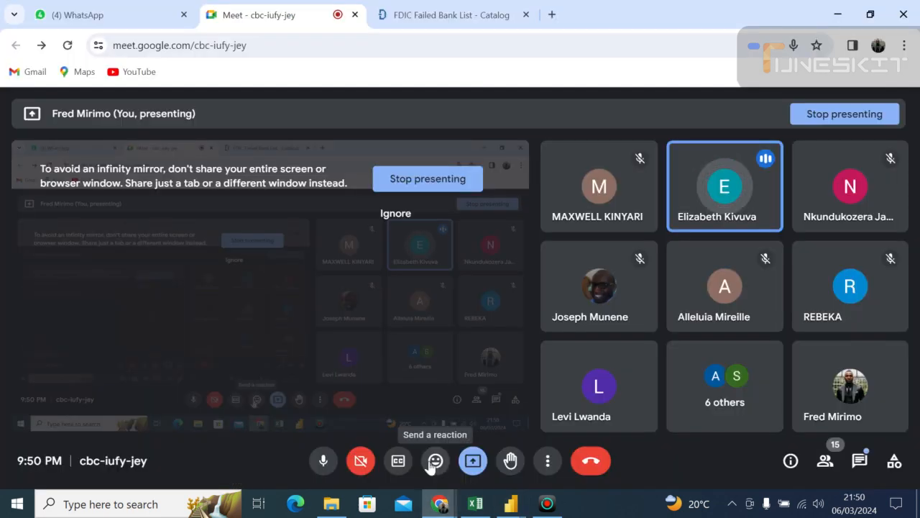
pyautogui.click(510, 507)
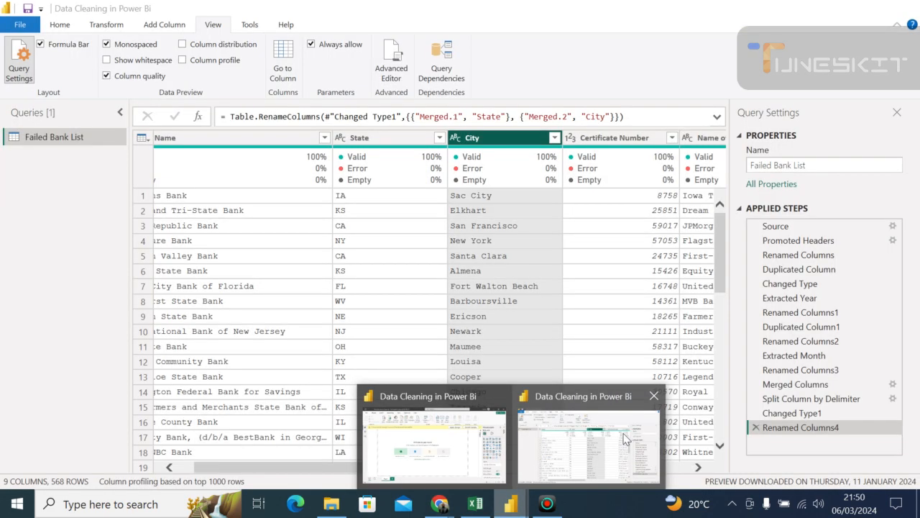
pyautogui.click(625, 439)
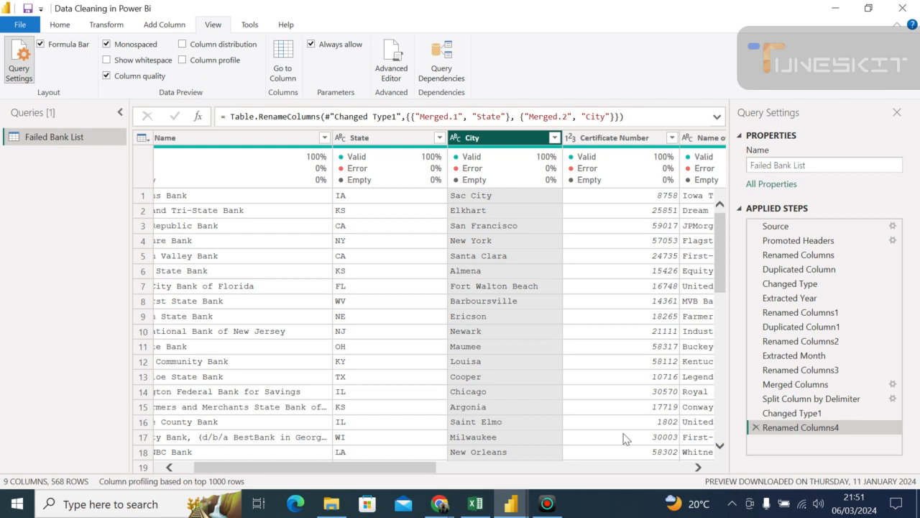
# - Examine the column quality options of the City column and the quality indicators of the Bank Name and State columns
pyautogui.doubleClick(225, 23)
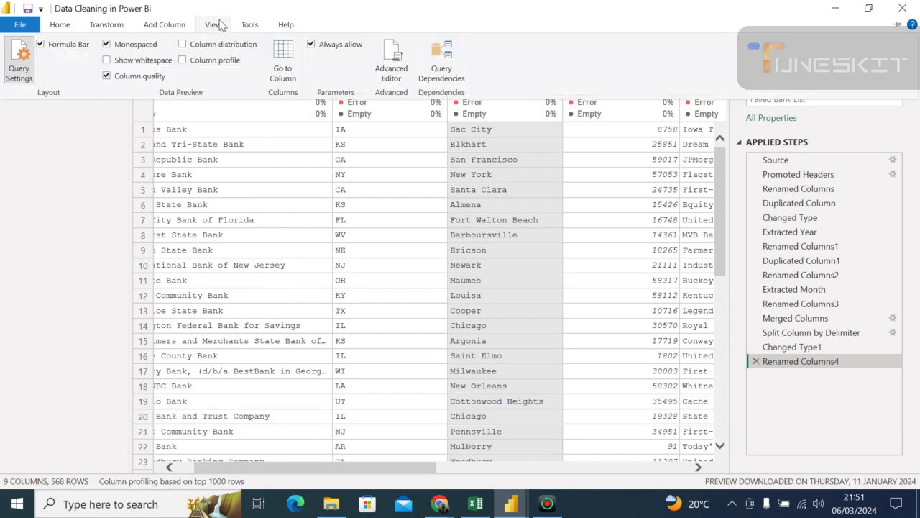
pyautogui.click(220, 25)
pyautogui.rightClick(465, 115)
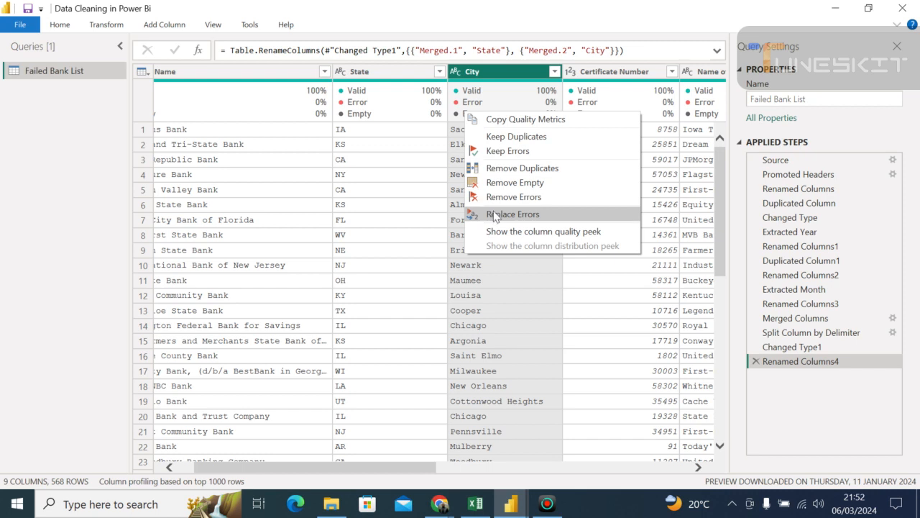
pyautogui.click(559, 284)
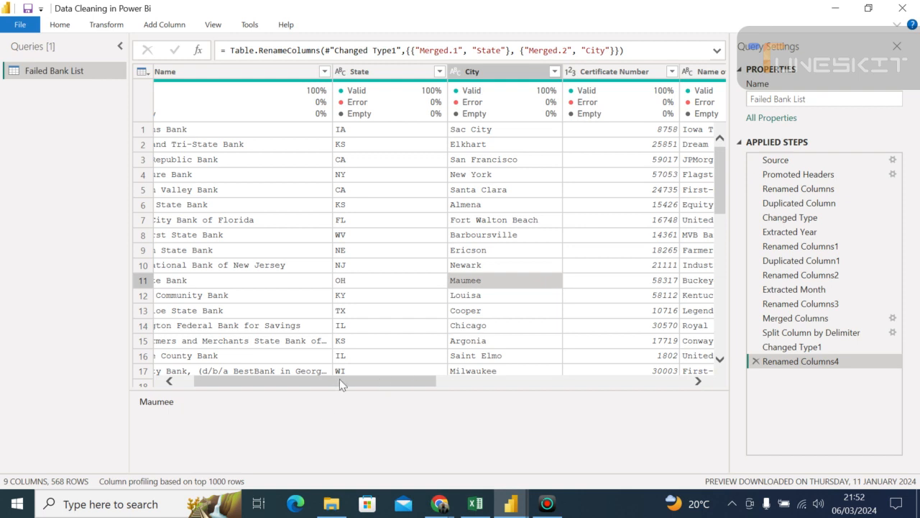
pyautogui.moveTo(339, 380); pyautogui.dragTo(287, 390)
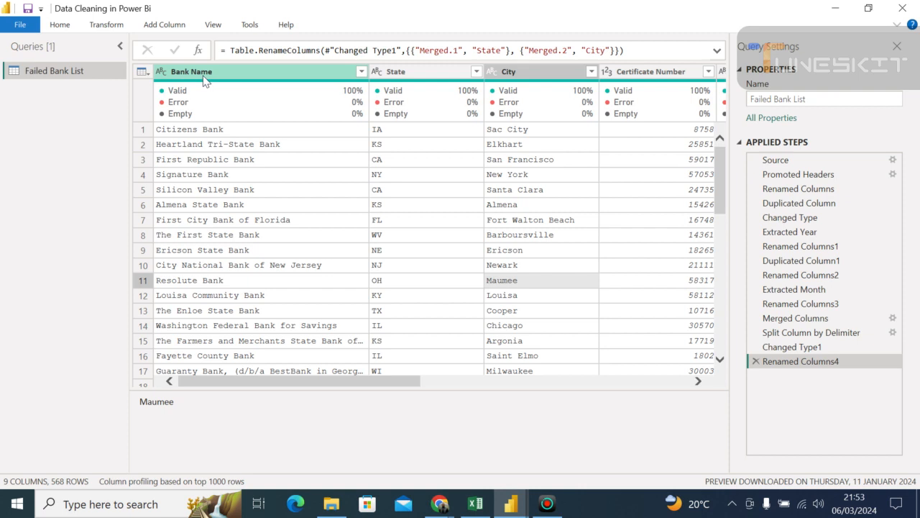
pyautogui.moveTo(207, 91)
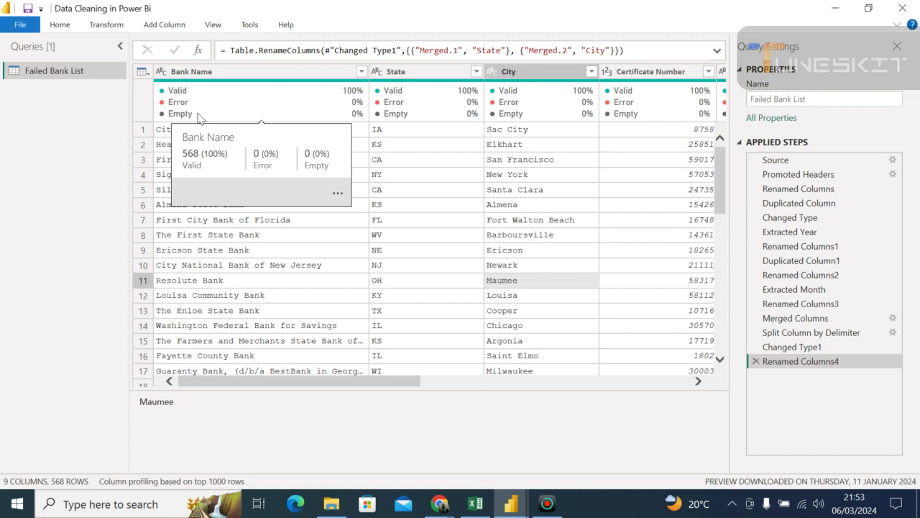
pyautogui.click(423, 103)
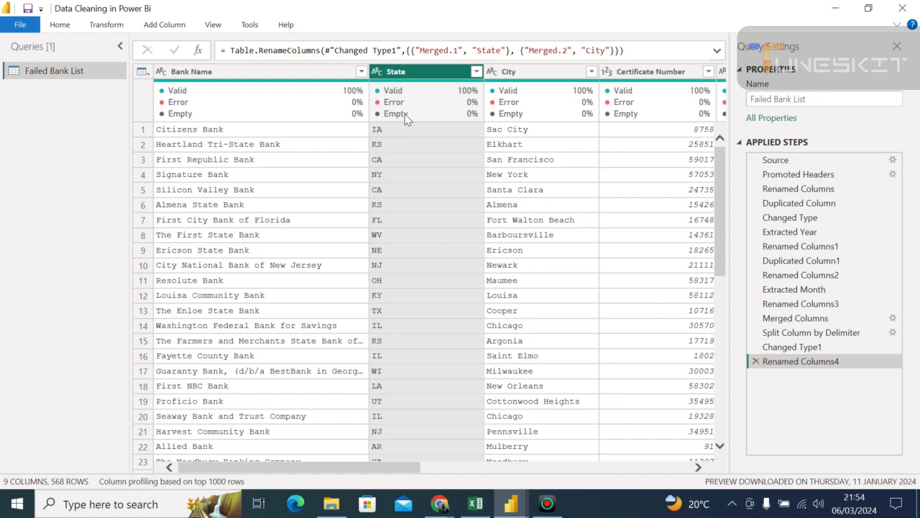
# - Examine the column quality indicators of every column from State to Months, including the detailed valid, error and empty counts for City, Fund and State
pyautogui.moveTo(453, 109)
pyautogui.moveTo(526, 107)
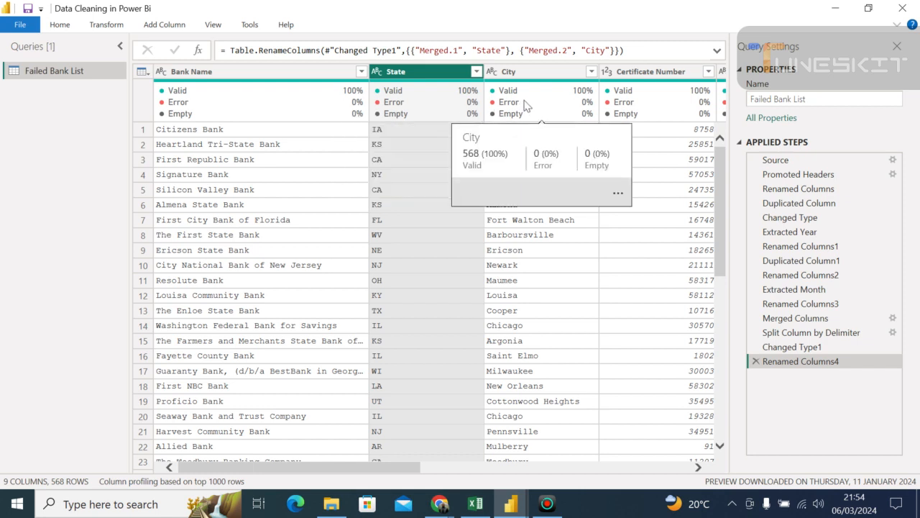
pyautogui.press('Right')
pyautogui.press('Right')
pyautogui.press('Right')
pyautogui.press('Right')
pyautogui.press('Right')
pyautogui.press('Right')
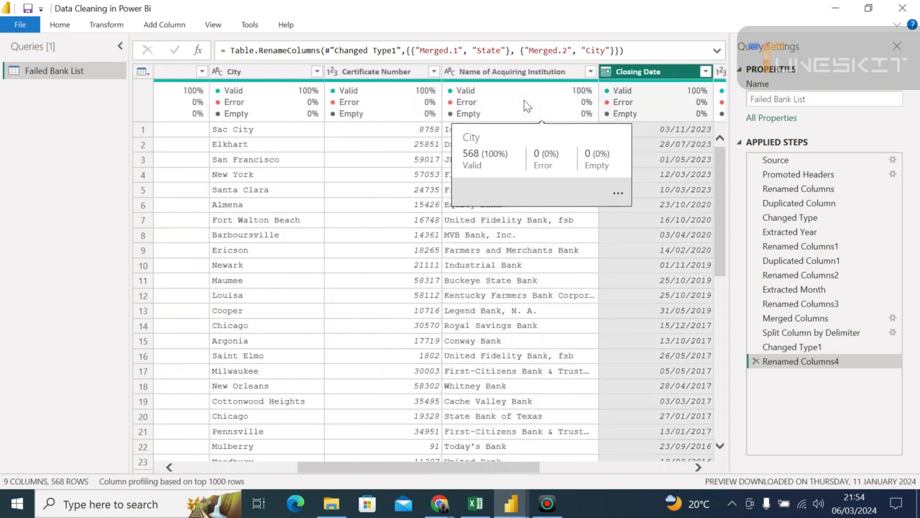
pyautogui.press('Right')
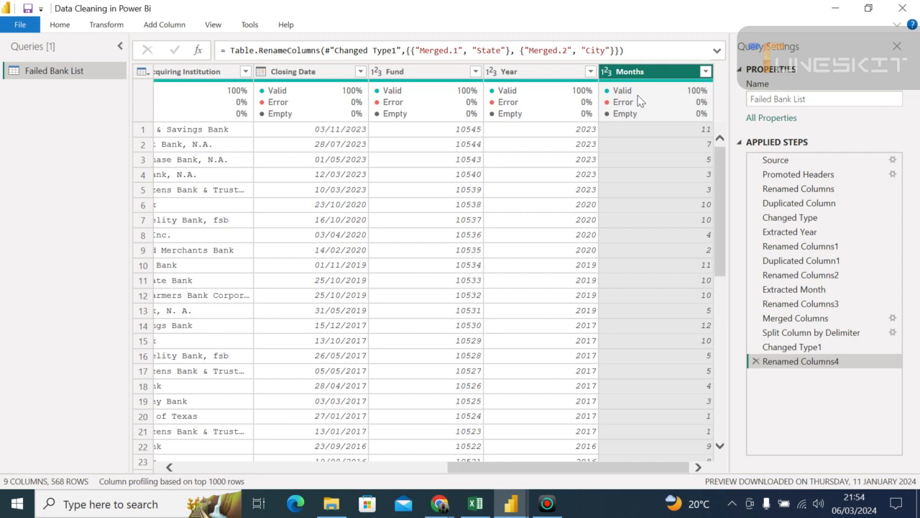
pyautogui.press('Left')
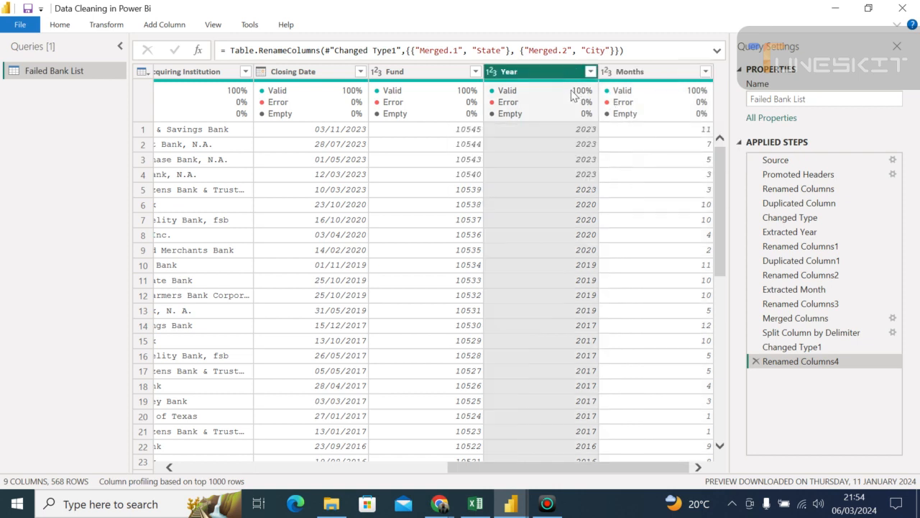
pyautogui.moveTo(478, 100)
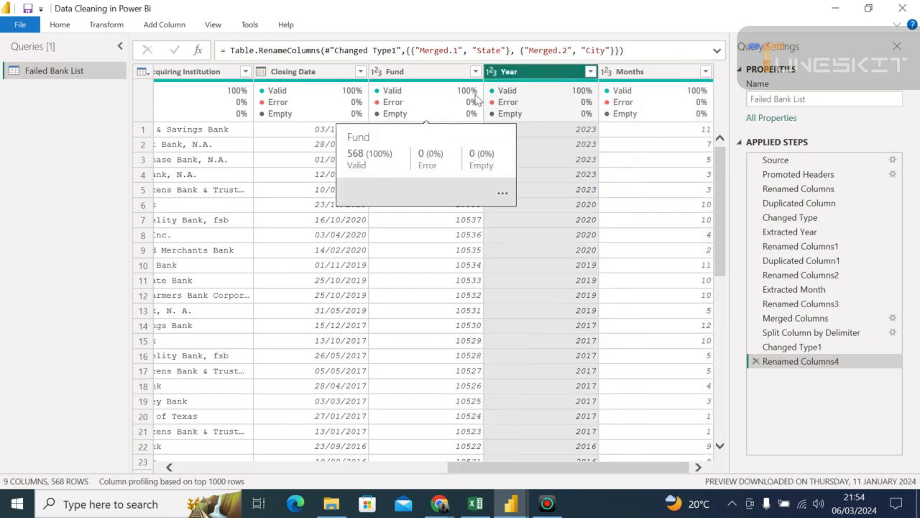
pyautogui.click(433, 108)
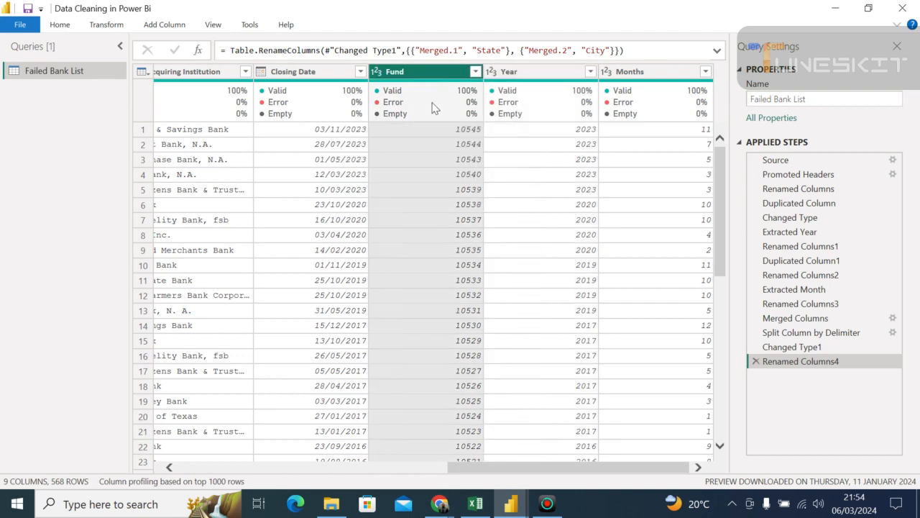
pyautogui.press('Left')
pyautogui.press('Left')
pyautogui.press('Left')
pyautogui.press('Left')
pyautogui.press('Left')
pyautogui.press('Left')
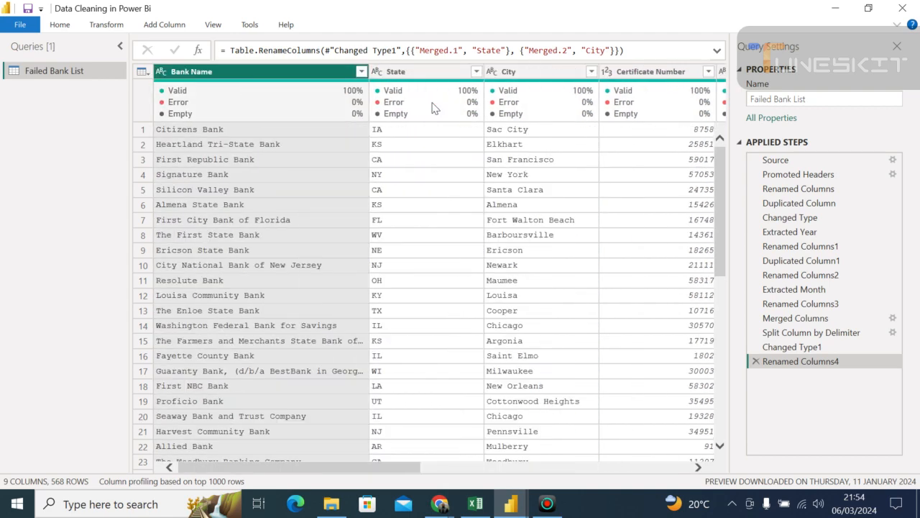
pyautogui.click(436, 98)
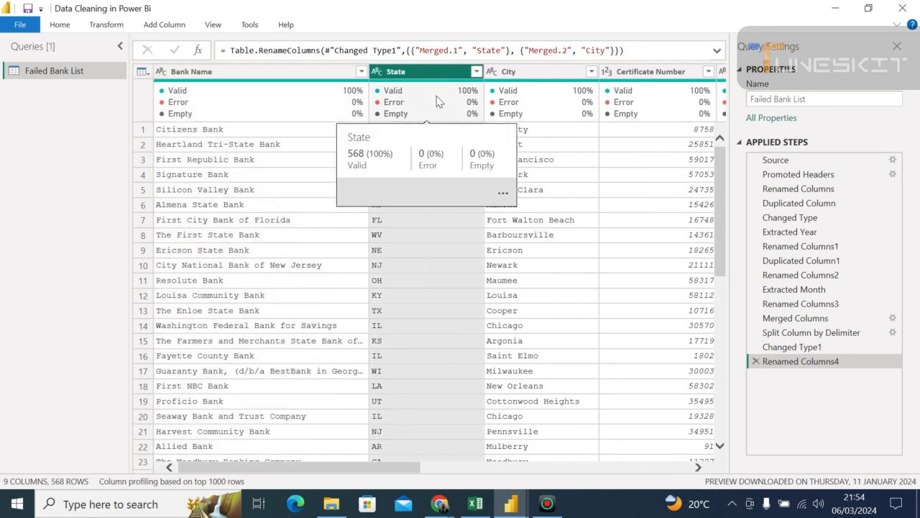
pyautogui.click(501, 106)
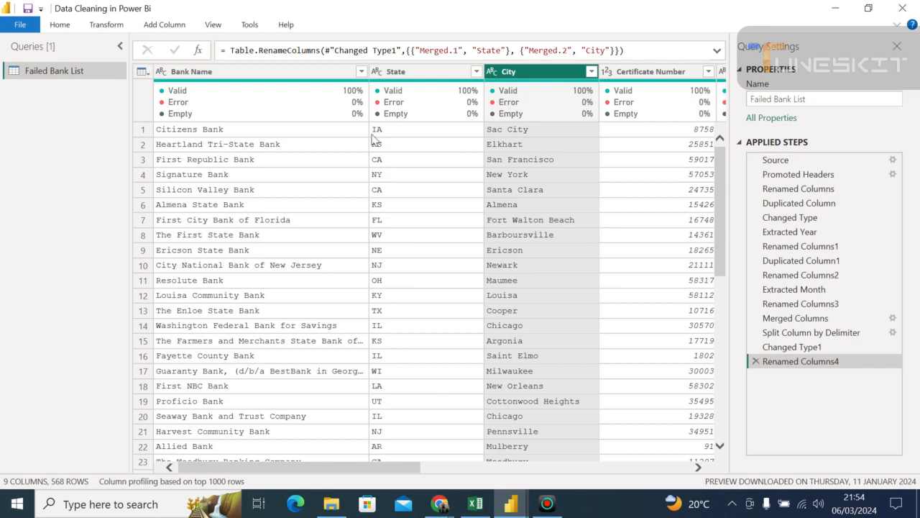
# - Hide the column quality indicators and show the column profile with statistics and value distribution for the City column
pyautogui.click(214, 27)
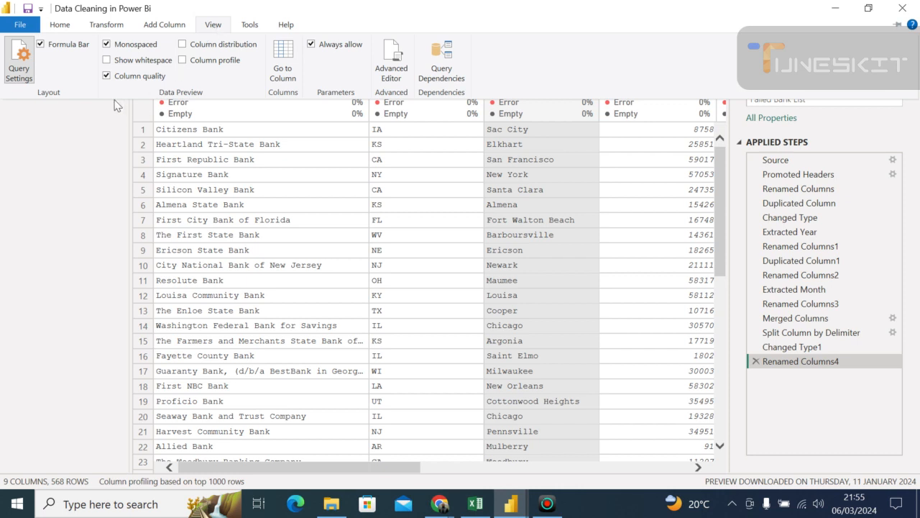
pyautogui.click(107, 76)
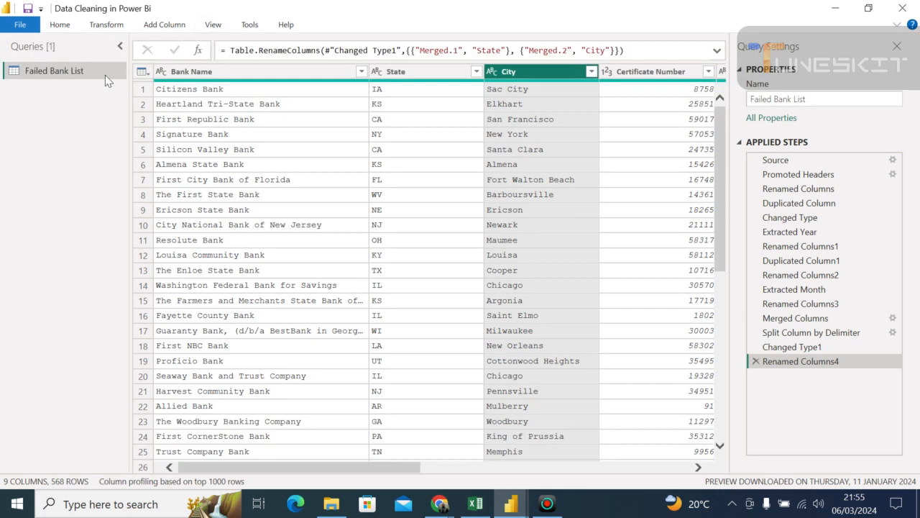
pyautogui.click(214, 26)
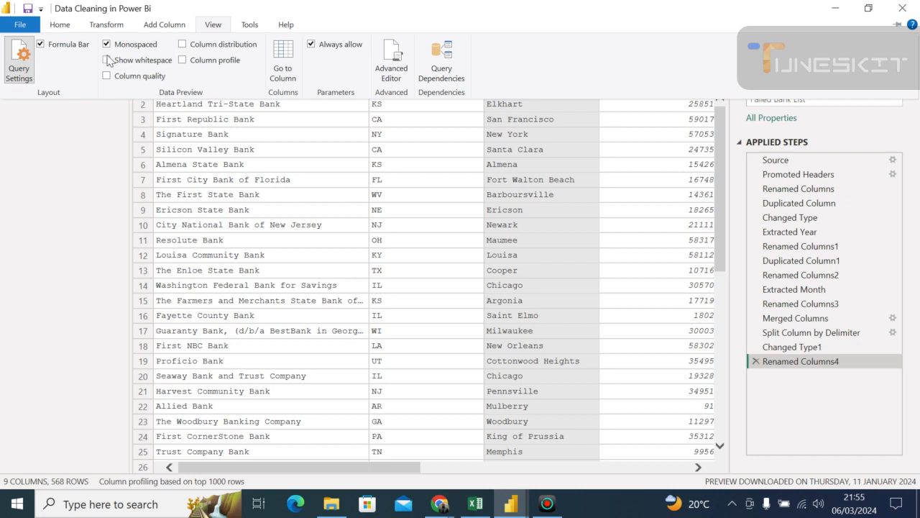
pyautogui.click(182, 62)
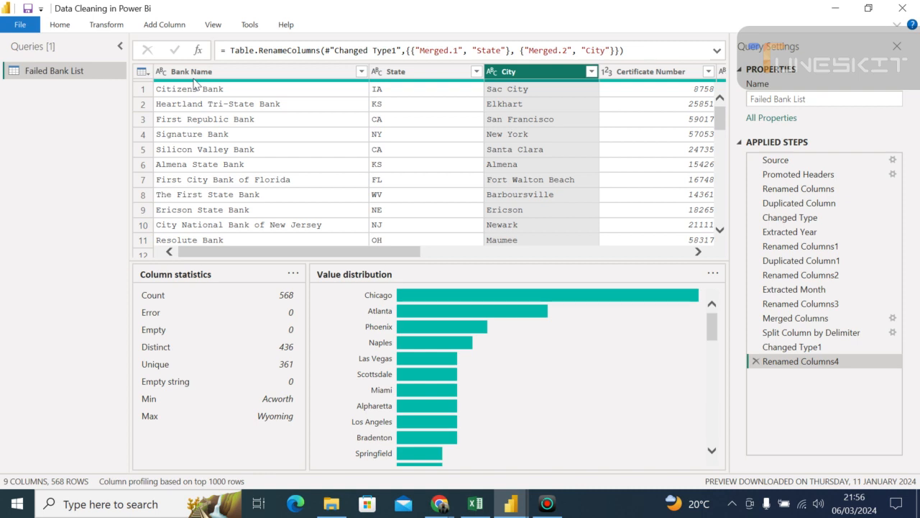
# - Show the column quality indicators again alongside the City column's profile
pyautogui.click(213, 26)
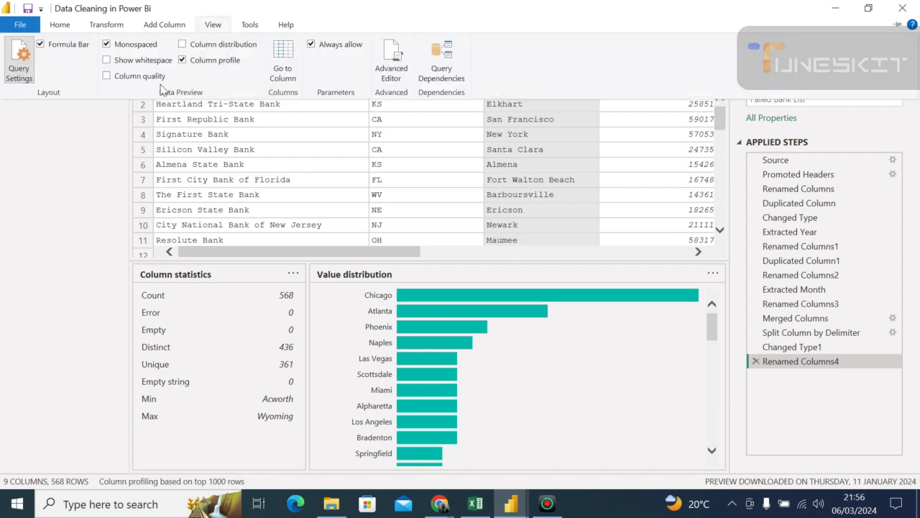
pyautogui.click(106, 76)
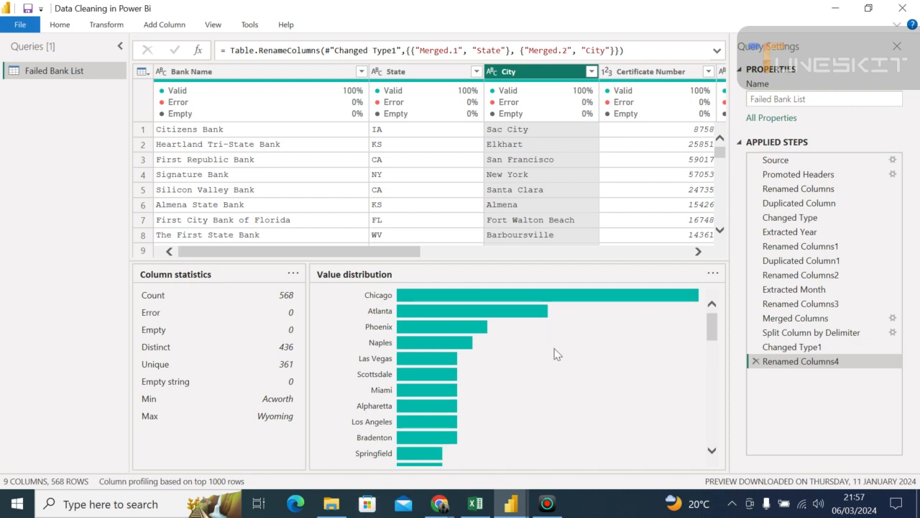
pyautogui.click(214, 26)
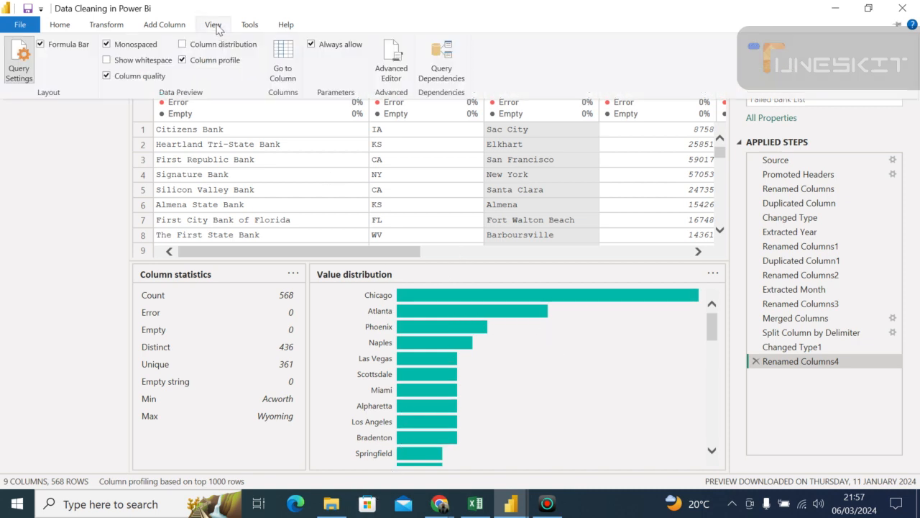
pyautogui.rightClick(428, 147)
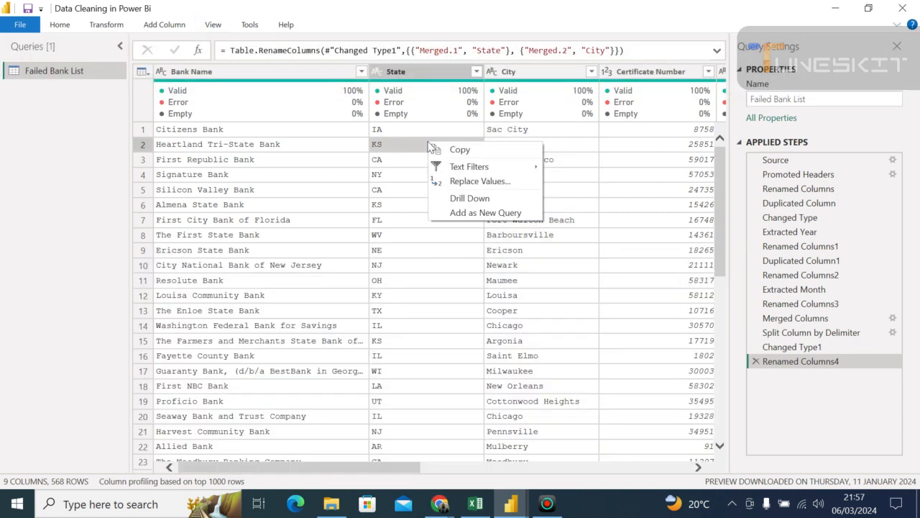
pyautogui.click(361, 205)
pyautogui.click(361, 205)
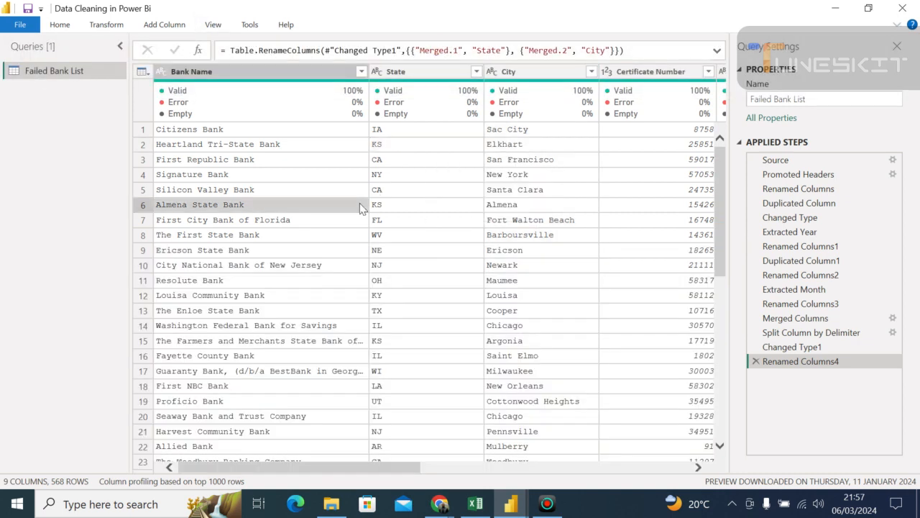
pyautogui.moveTo(379, 376); pyautogui.dragTo(354, 364)
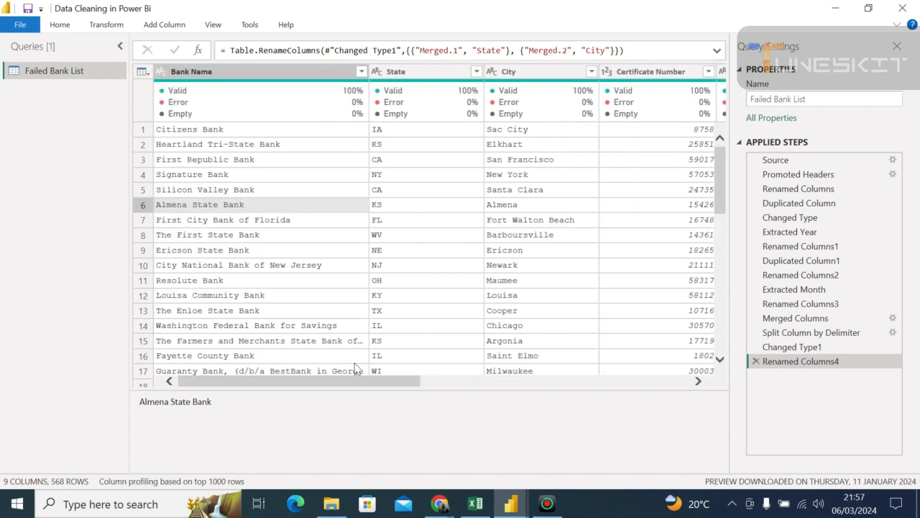
# - Turn off both the column profile and the column quality indicators in the data preview
pyautogui.click(212, 27)
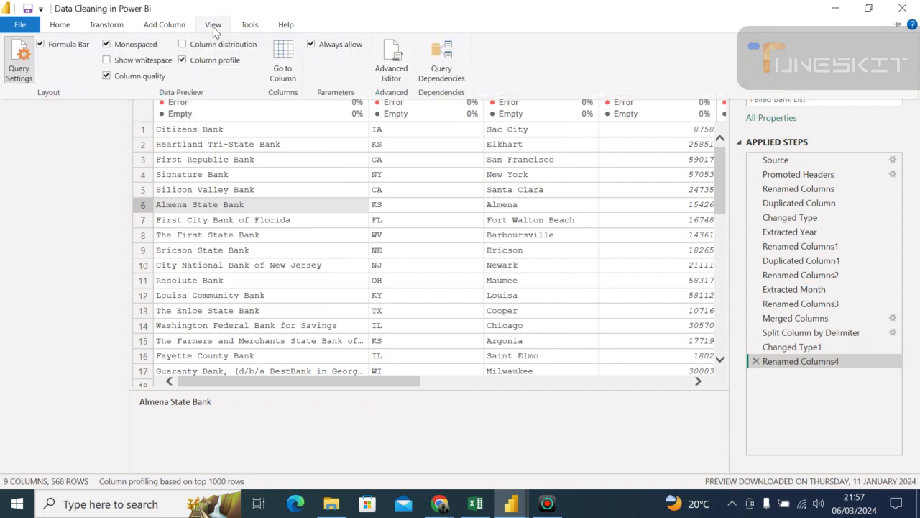
pyautogui.click(183, 61)
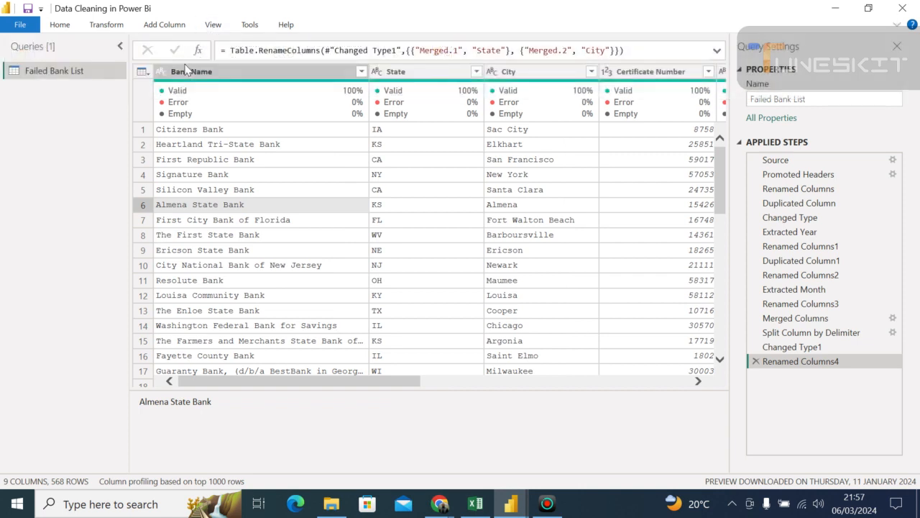
pyautogui.click(214, 25)
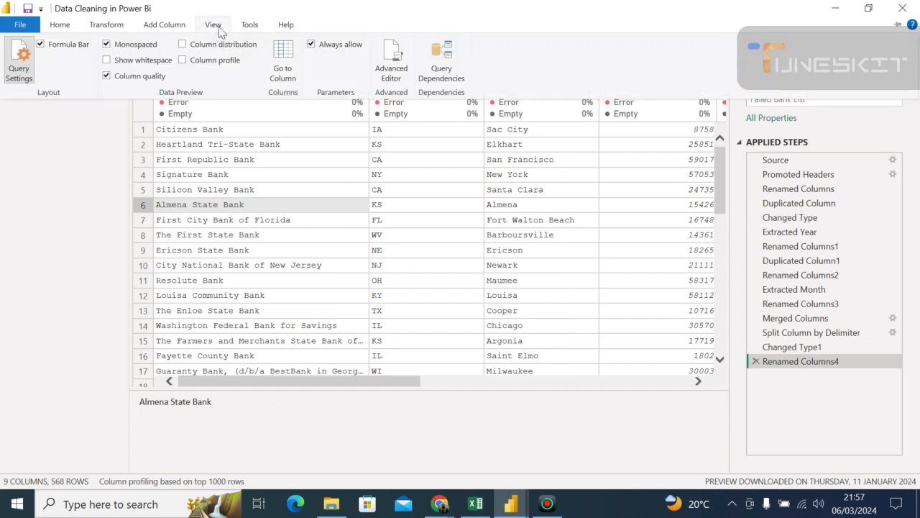
pyautogui.click(107, 75)
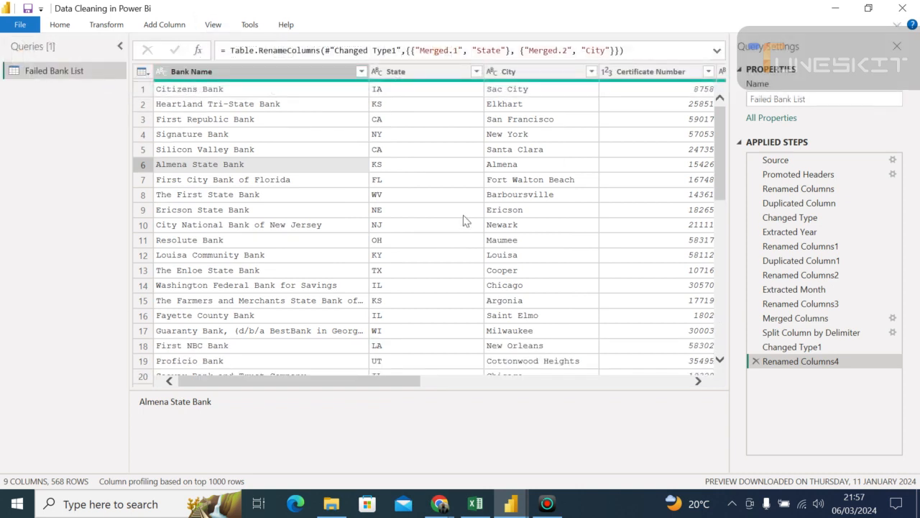
# - Inspect the Replace Errors dialog for the Closing Date column and close it without replacing anything
pyautogui.click(362, 368)
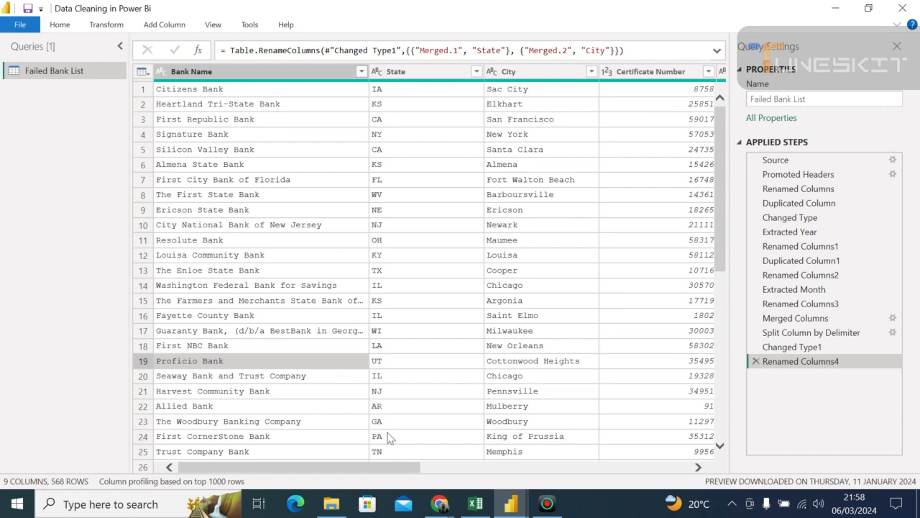
pyautogui.moveTo(382, 468); pyautogui.dragTo(632, 494)
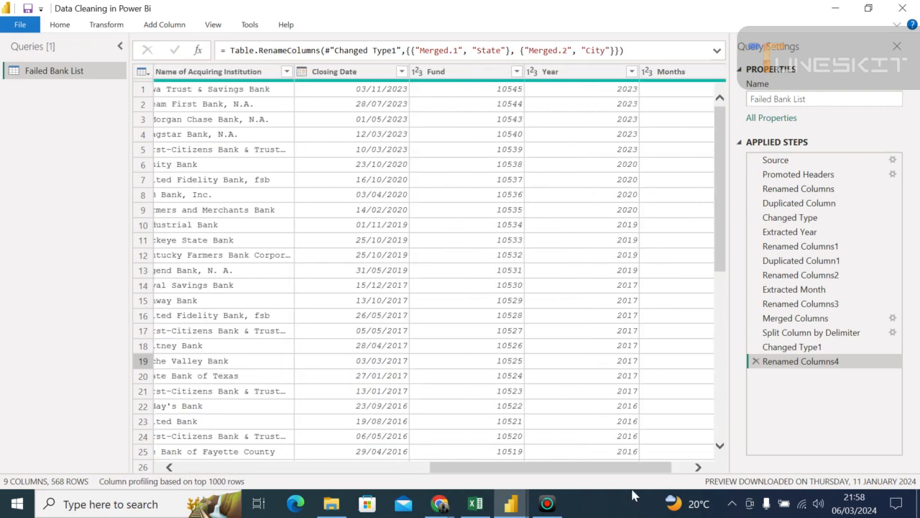
pyautogui.click(350, 78)
pyautogui.rightClick(351, 80)
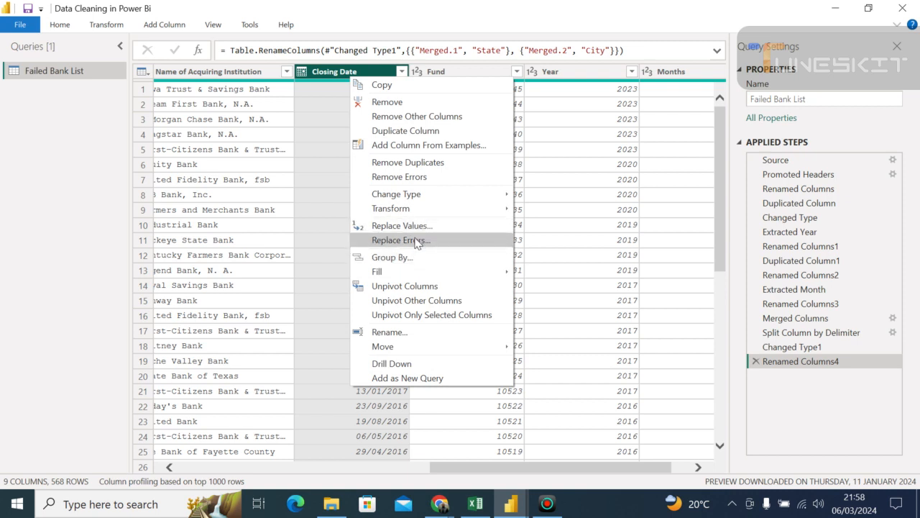
pyautogui.click(416, 242)
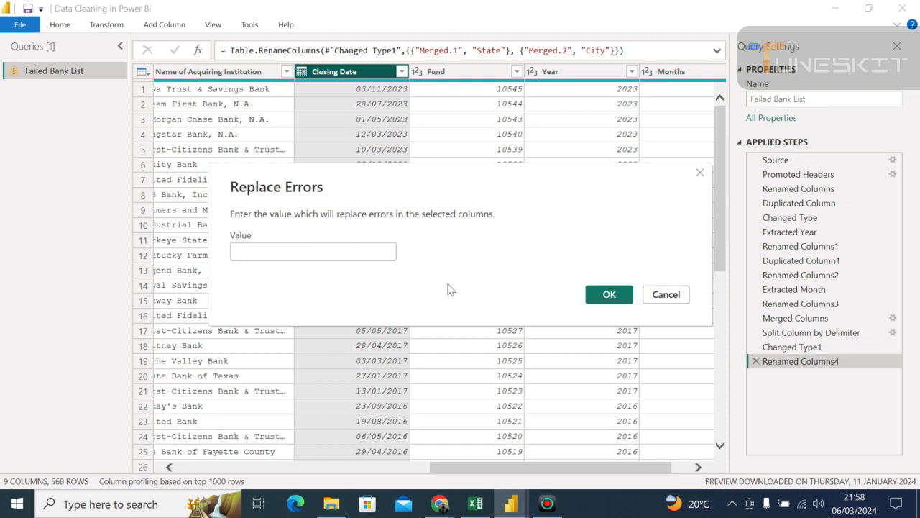
pyautogui.click(673, 300)
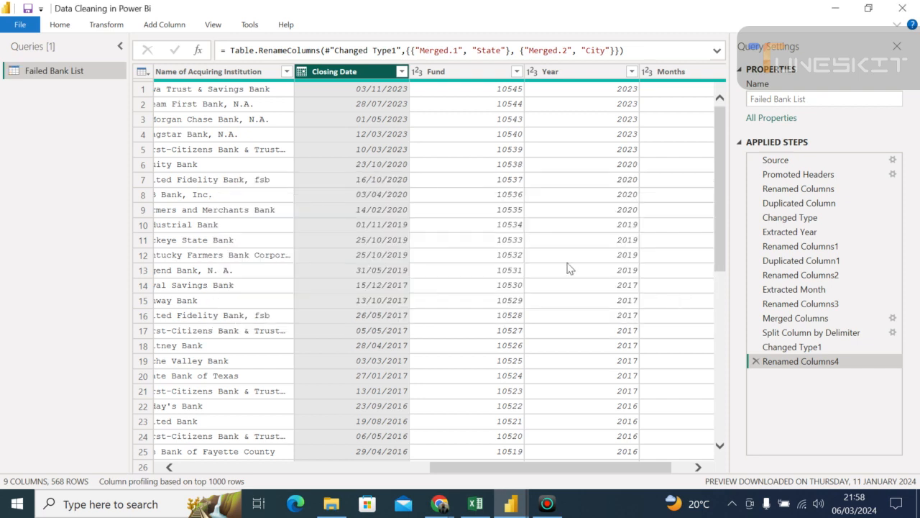
# - Review the commands available for the Closing Date column, and look over the table's columns from Bank Name to Months
pyautogui.rightClick(363, 139)
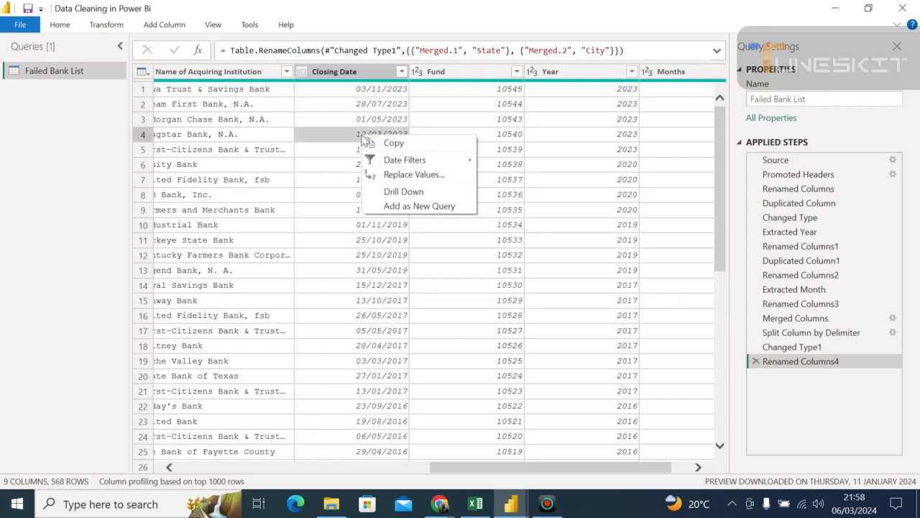
pyautogui.click(315, 72)
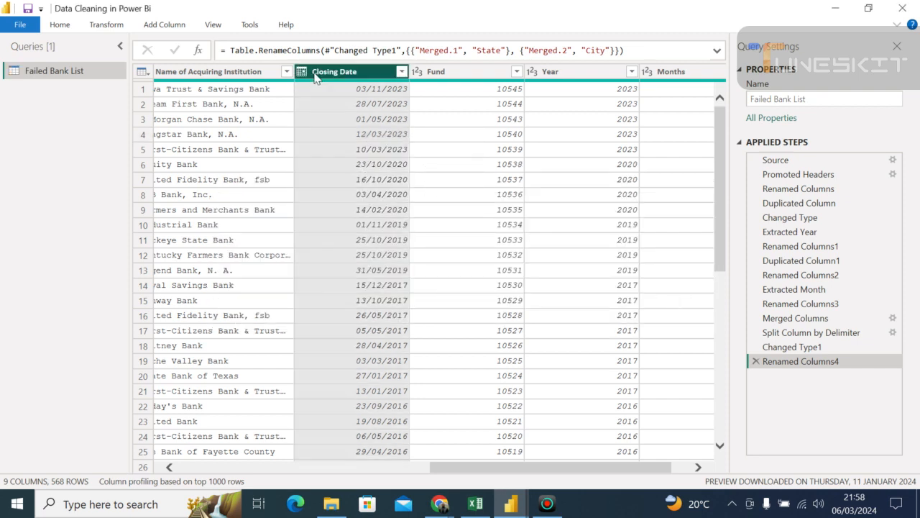
pyautogui.rightClick(315, 78)
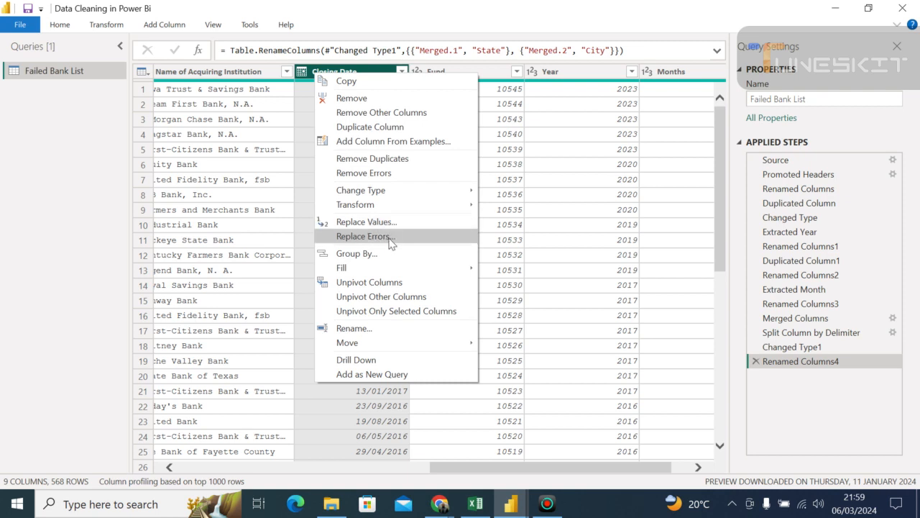
pyautogui.moveTo(392, 273)
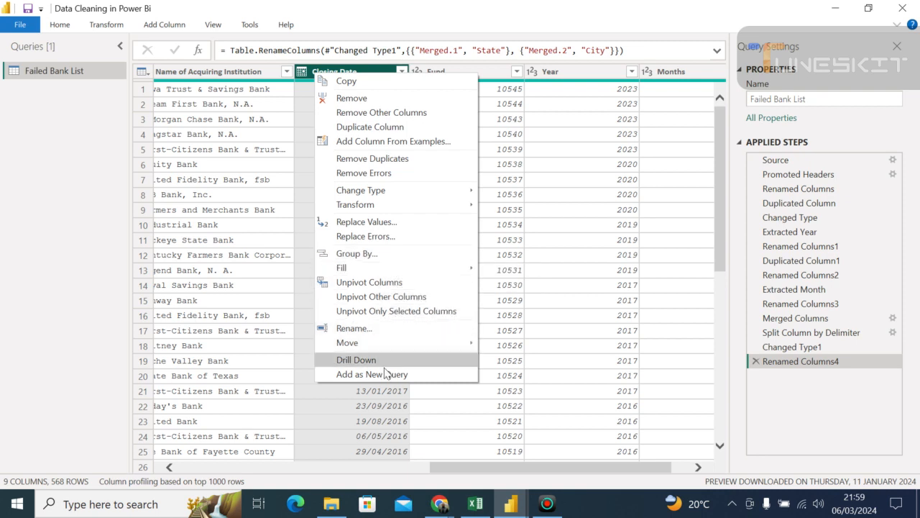
pyautogui.click(427, 407)
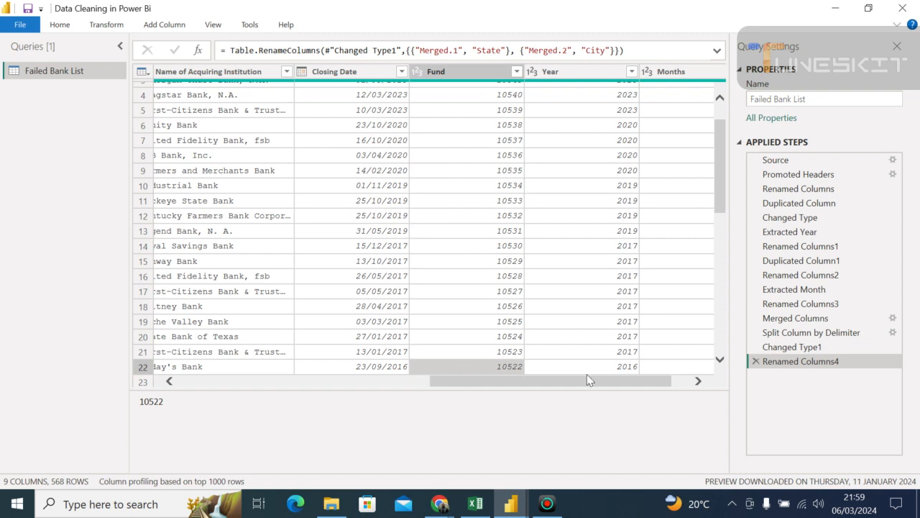
pyautogui.moveTo(596, 381); pyautogui.dragTo(253, 373)
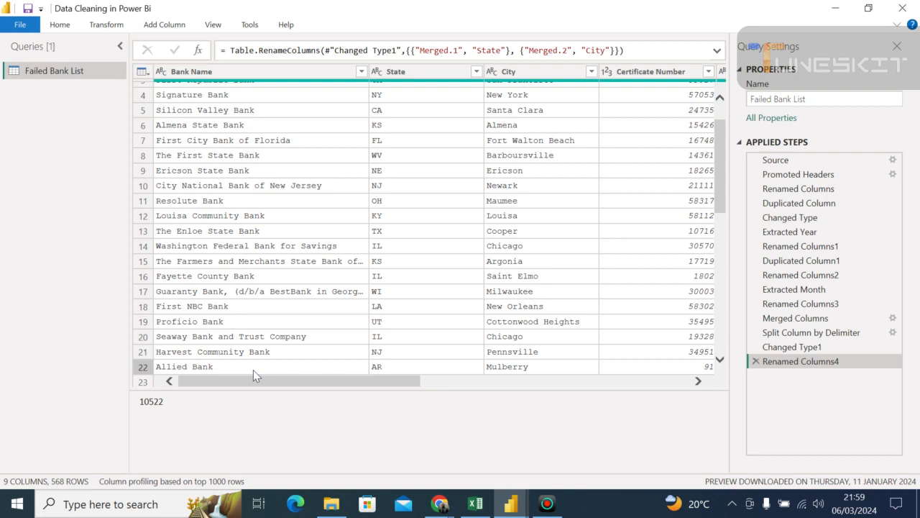
pyautogui.moveTo(309, 385); pyautogui.dragTo(640, 413)
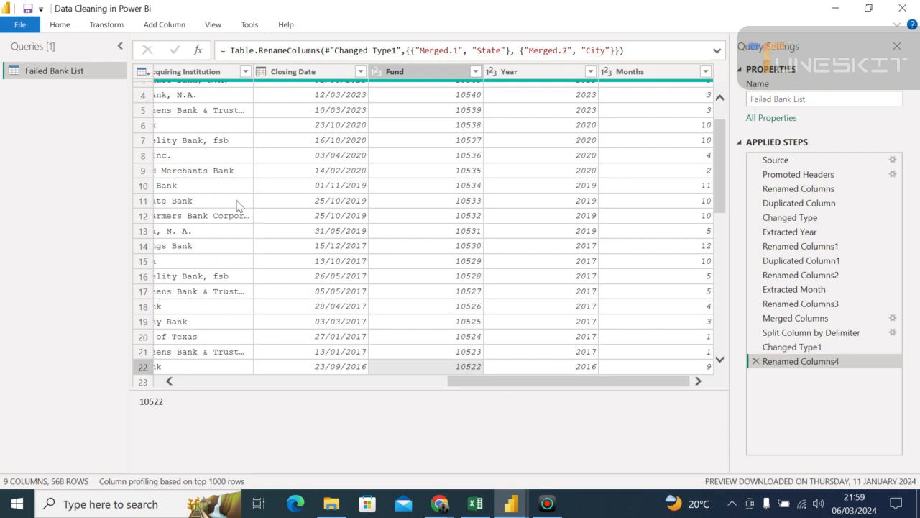
# - Close the Power Query Editor with its changes applied, return to the Power BI report, and dismiss the Load dialog
pyautogui.click(60, 24)
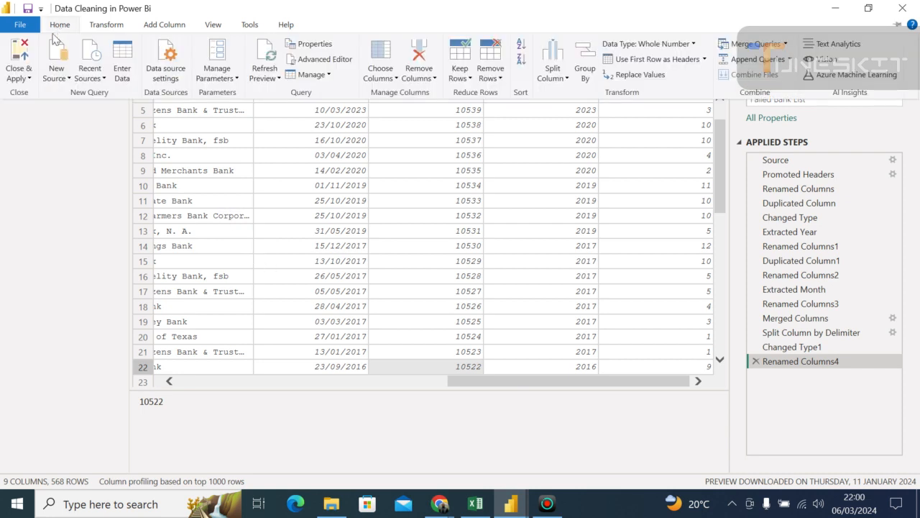
pyautogui.click(21, 79)
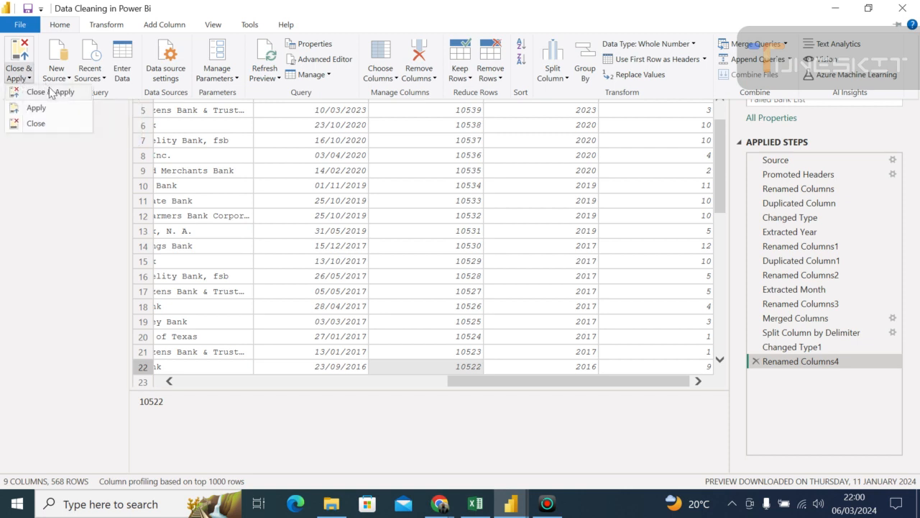
pyautogui.click(50, 92)
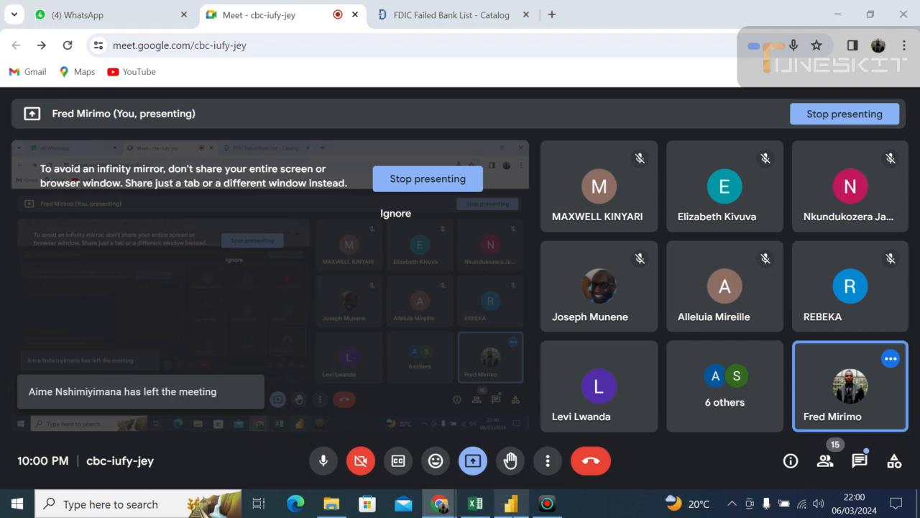
pyautogui.click(511, 507)
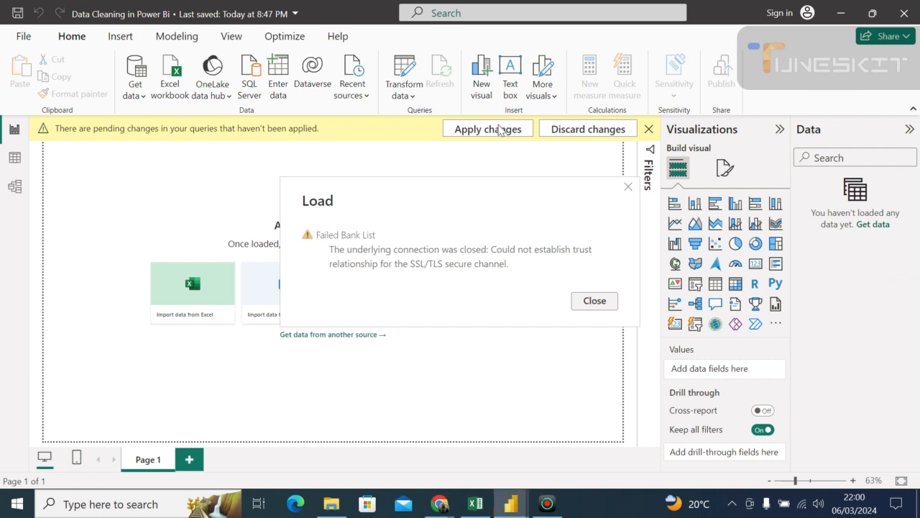
pyautogui.click(594, 301)
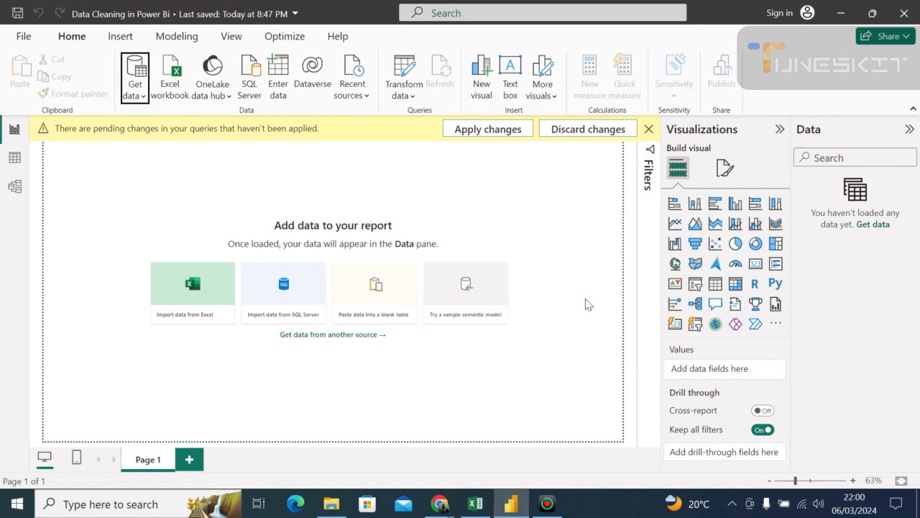
# - Try to apply the pending query changes again, dismiss the Load dialog, and check the table view before returning to the report view
pyautogui.click(464, 130)
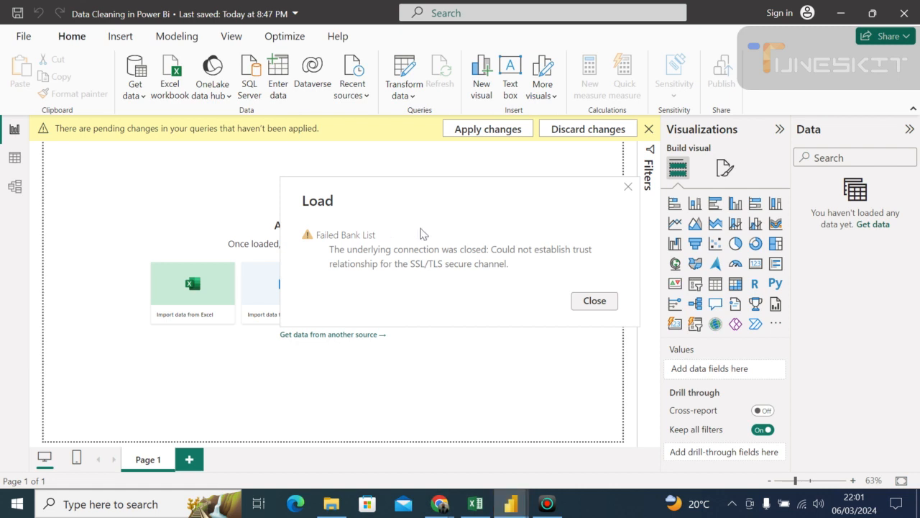
pyautogui.click(596, 302)
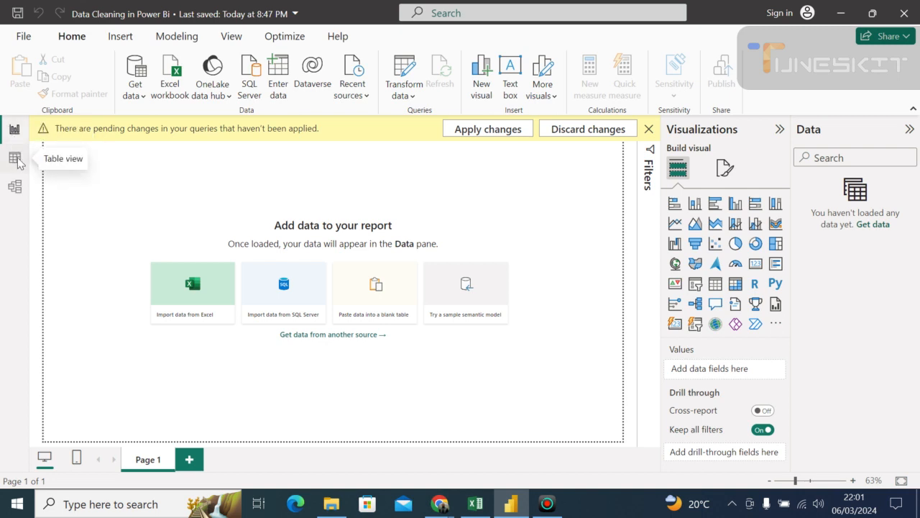
pyautogui.click(15, 159)
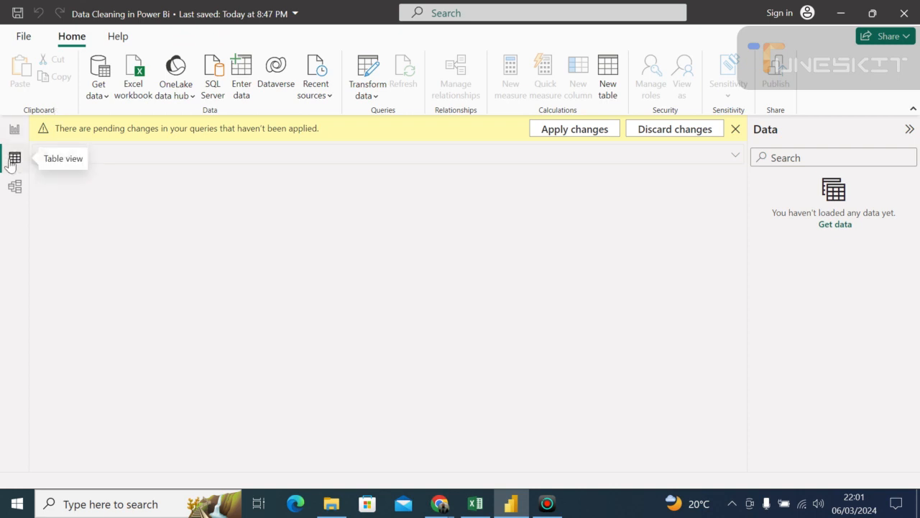
pyautogui.click(16, 130)
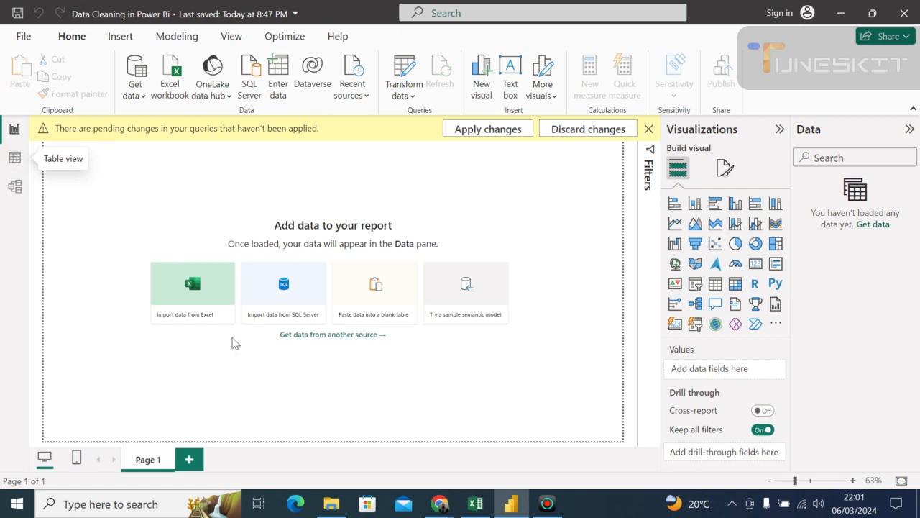
# - Check the Google Meet call in Chrome and switch back to Page 1 of the Power BI report
pyautogui.moveTo(440, 506)
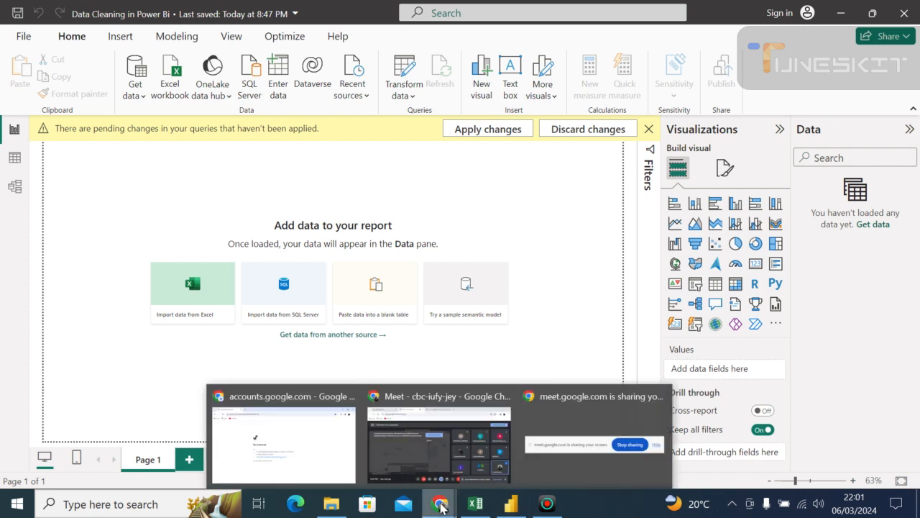
pyautogui.click(436, 451)
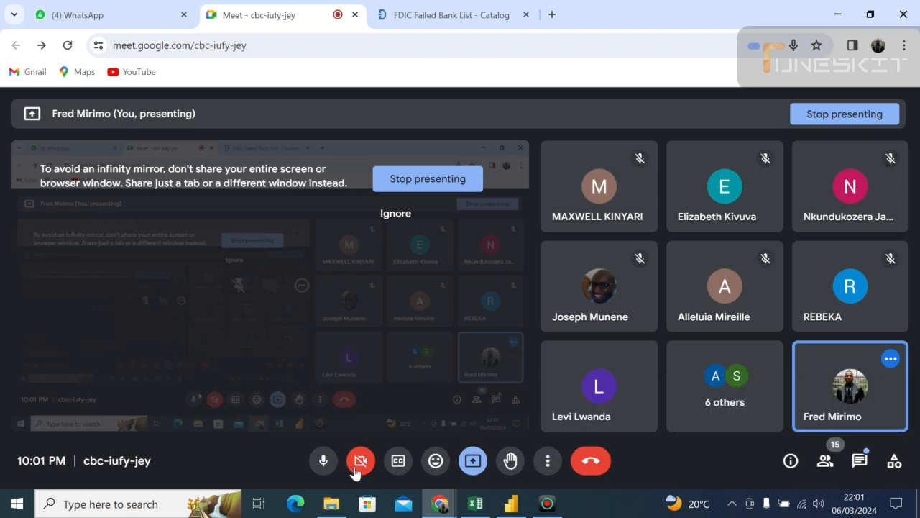
pyautogui.moveTo(514, 512)
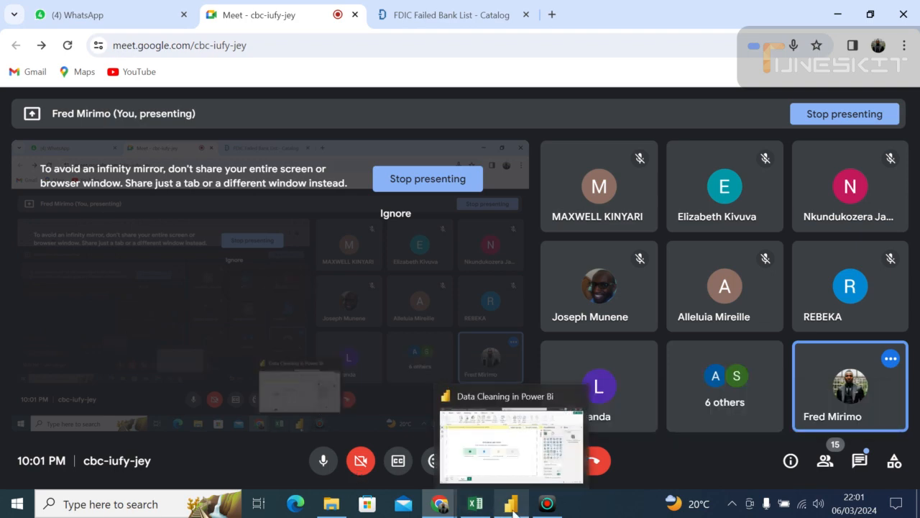
pyautogui.click(514, 506)
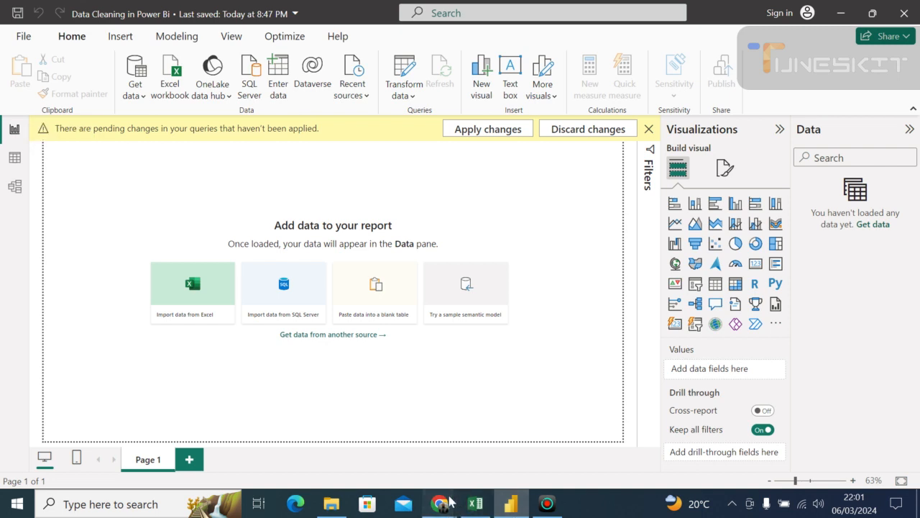
pyautogui.moveTo(439, 503)
pyautogui.click(454, 435)
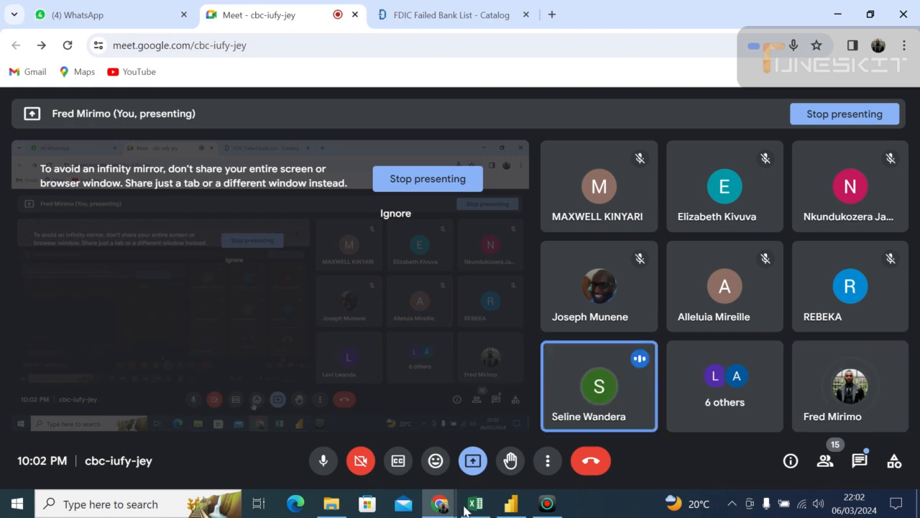
pyautogui.click(511, 503)
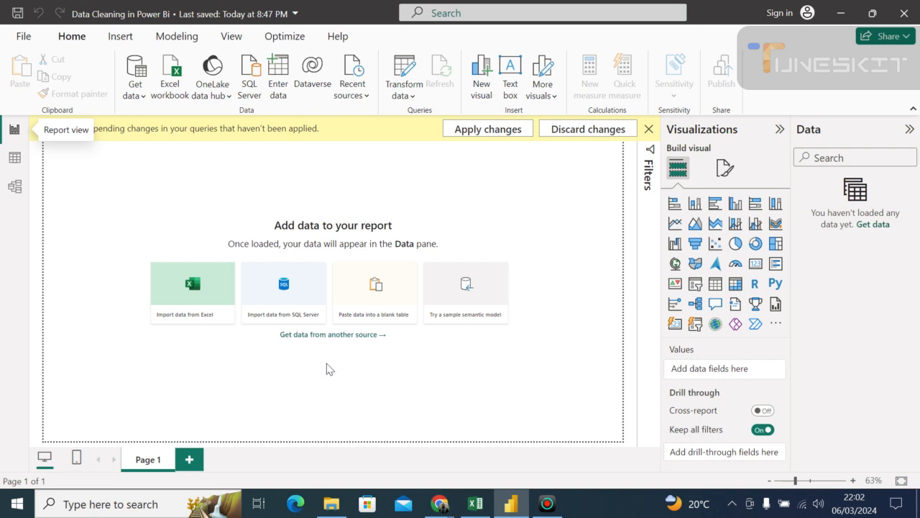
pyautogui.doubleClick(160, 460)
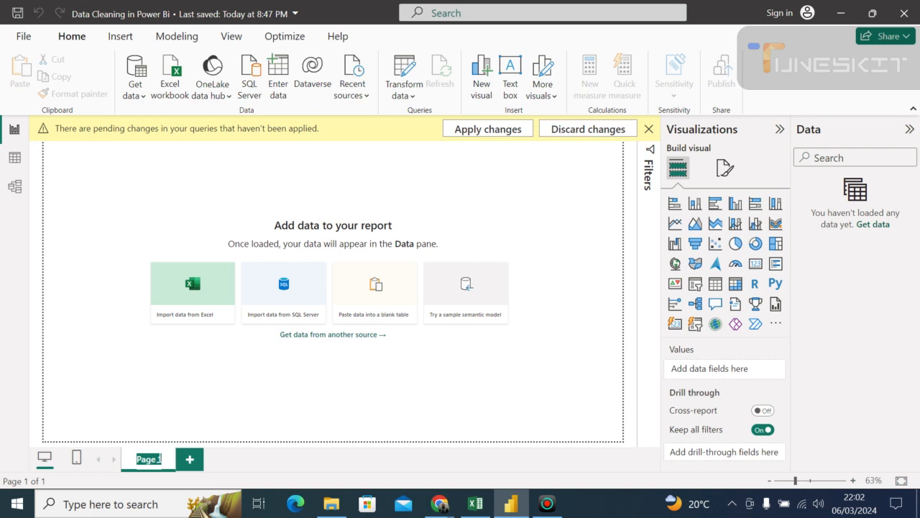
pyautogui.click(163, 460)
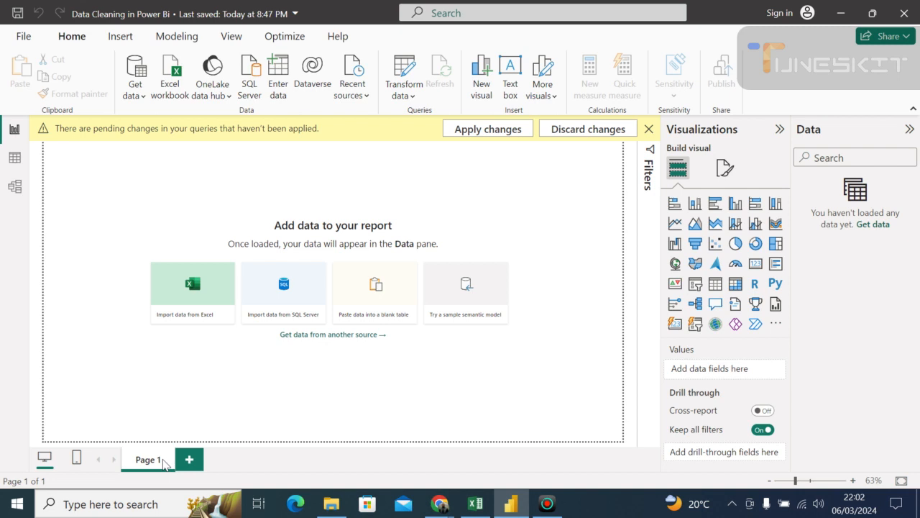
# - Try once more to apply the pending changes, and check the banklist.csv download on the FDIC Failed Bank List catalog page in Chrome
pyautogui.click(460, 129)
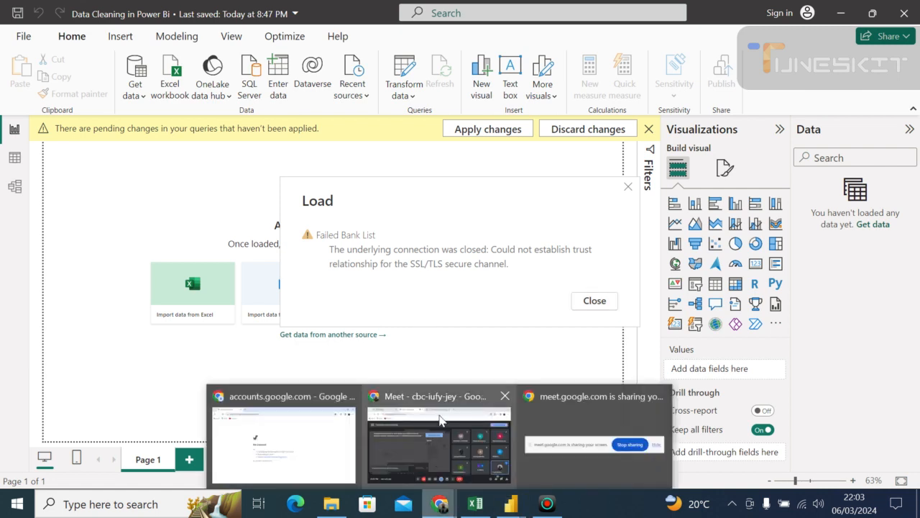
pyautogui.moveTo(441, 418)
pyautogui.click(441, 418)
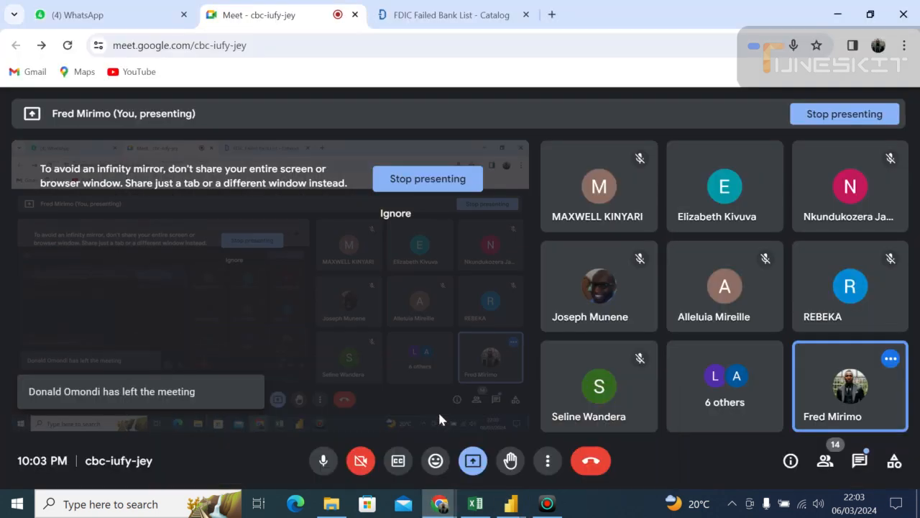
pyautogui.click(411, 16)
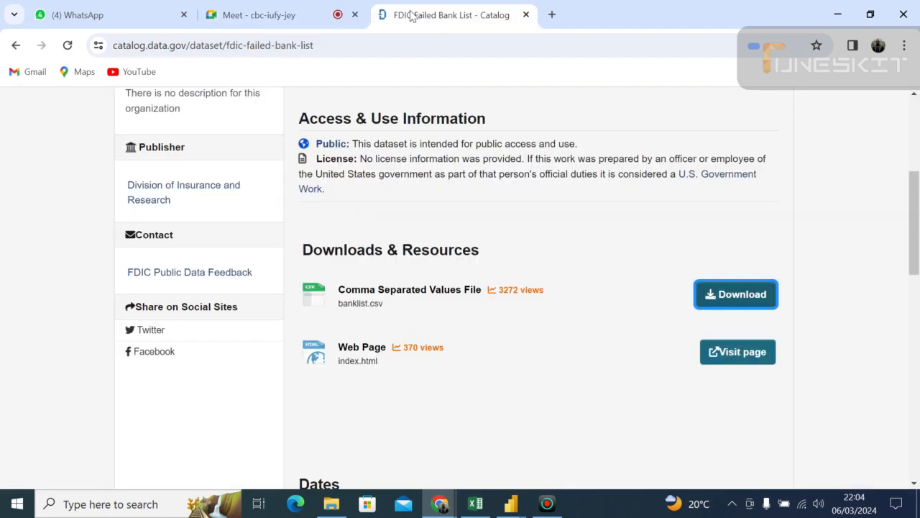
pyautogui.rightClick(744, 297)
pyautogui.click(661, 248)
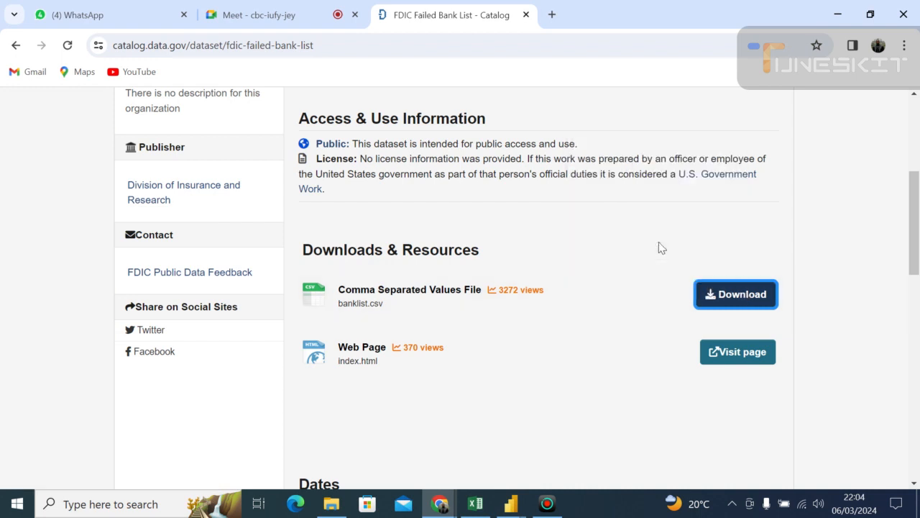
# - Switch back to Power BI and dismiss the Load dialog for the Failed Bank List query
pyautogui.click(511, 504)
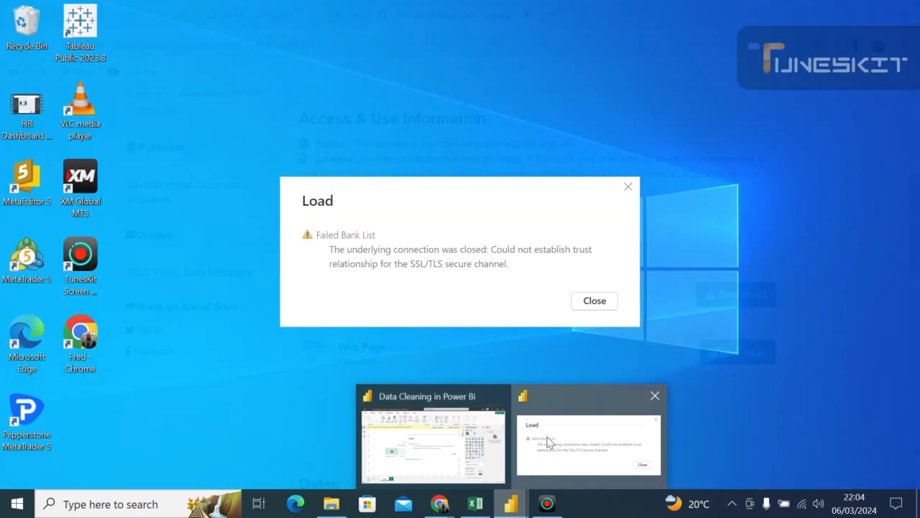
pyautogui.click(548, 441)
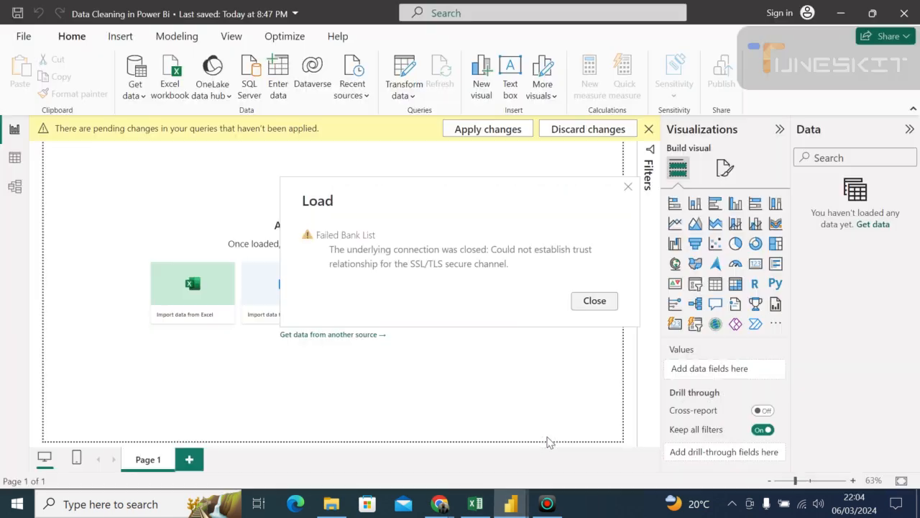
pyautogui.click(590, 302)
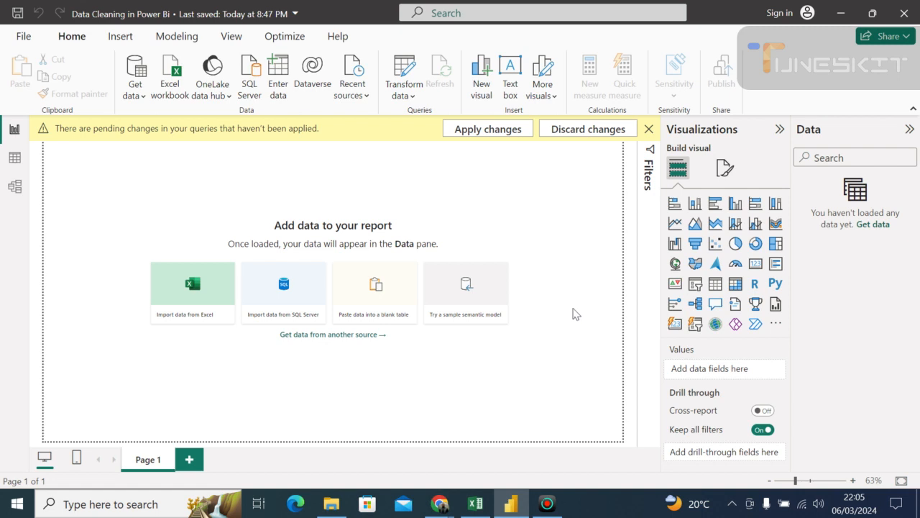
# - Switch to Chrome and return from the FDIC catalog page to the Google Meet call
pyautogui.moveTo(448, 507)
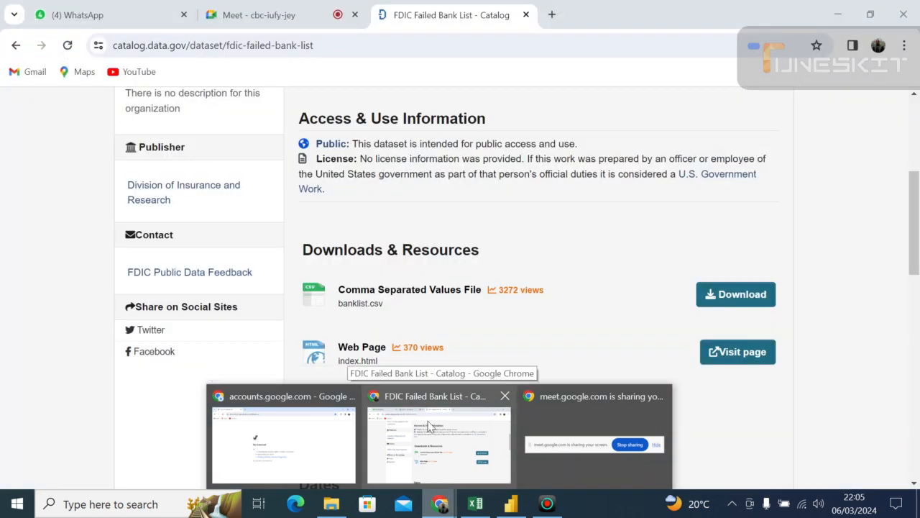
pyautogui.click(427, 427)
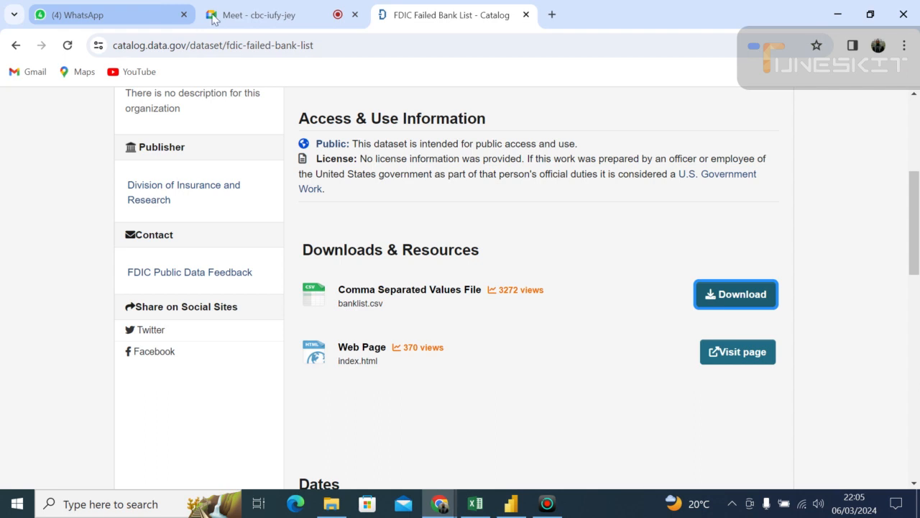
pyautogui.click(256, 18)
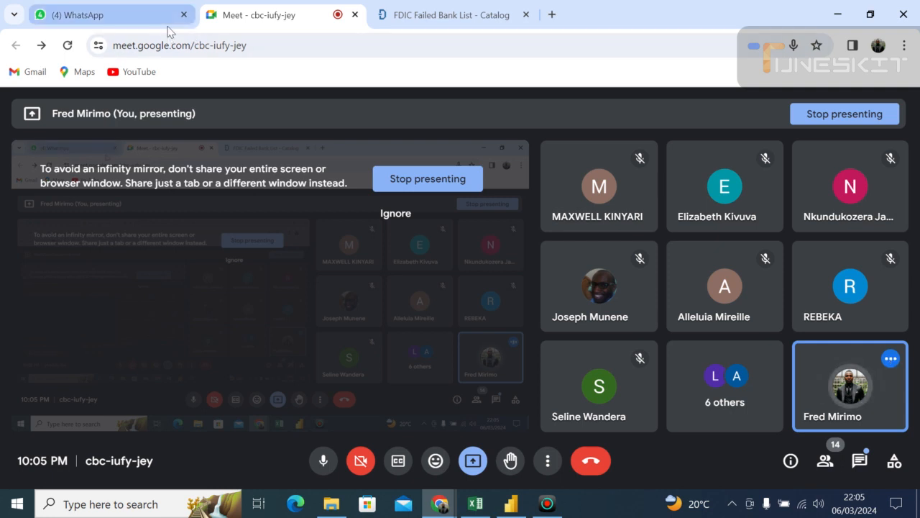
pyautogui.moveTo(169, 32)
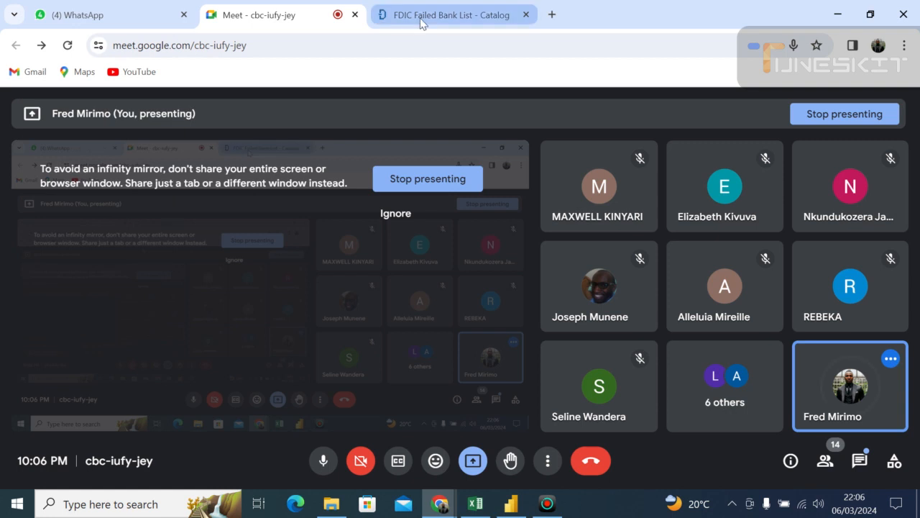
pyautogui.moveTo(422, 23)
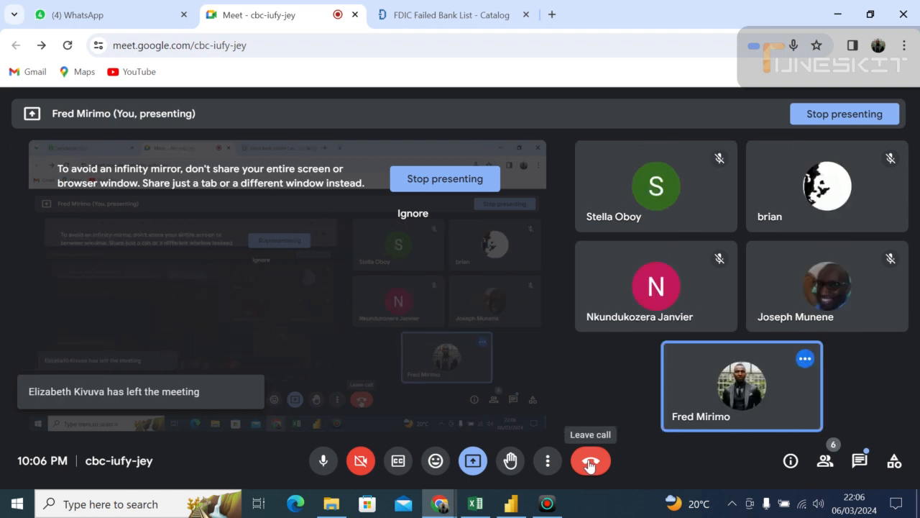
pyautogui.click(549, 504)
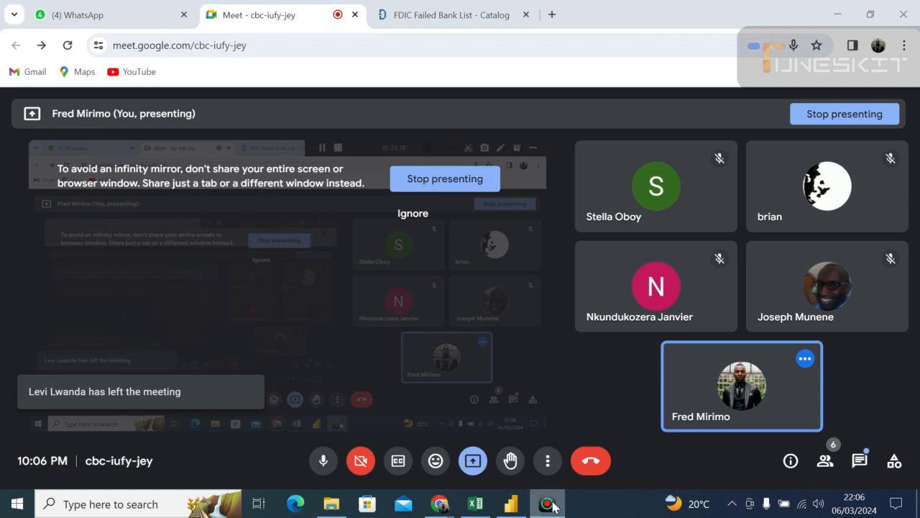